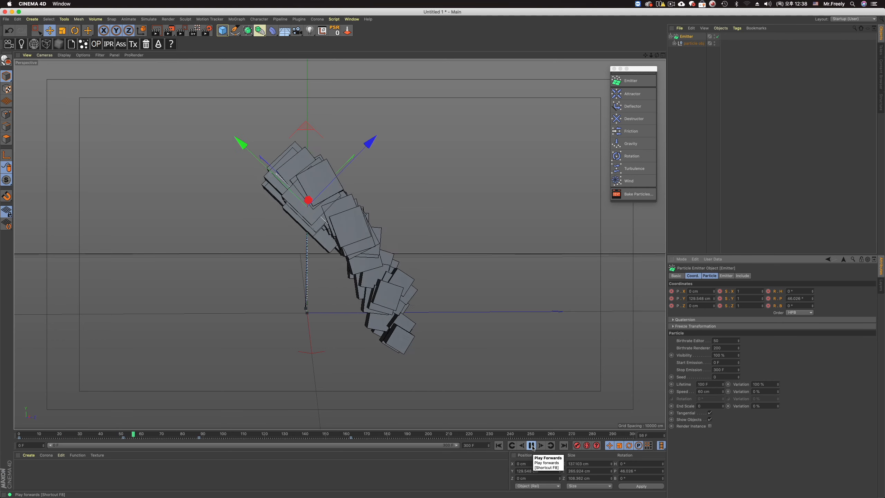
# Stop the playback and set the emitter's End Scale to 0 with 100% variation, after trying a scale of 10
pyautogui.click(531, 446)
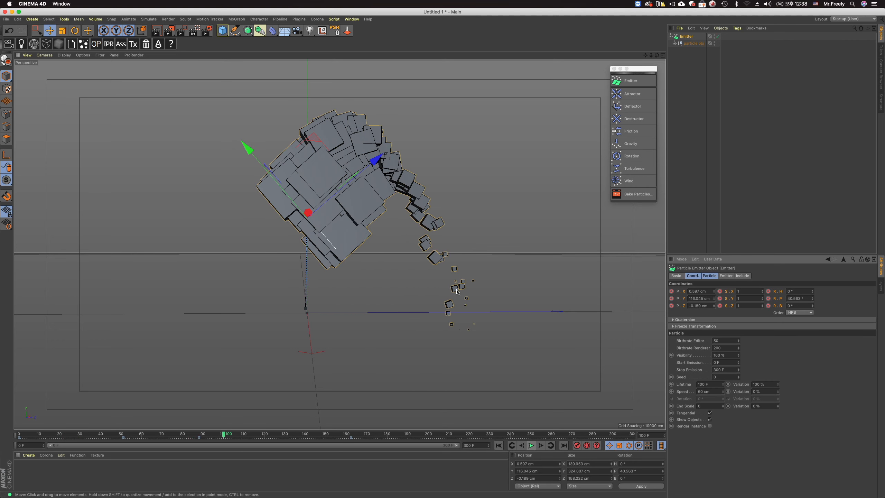
pyautogui.click(714, 405)
pyautogui.write('10')
pyautogui.press('Return')
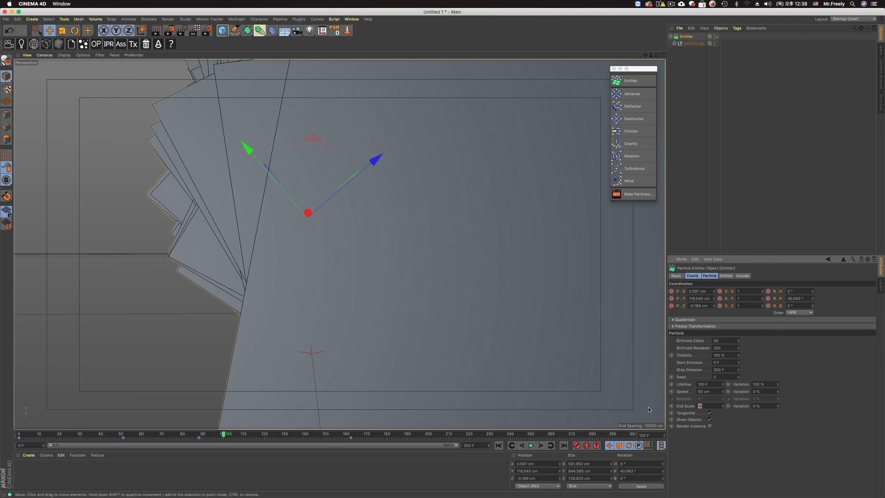
pyautogui.press('Return')
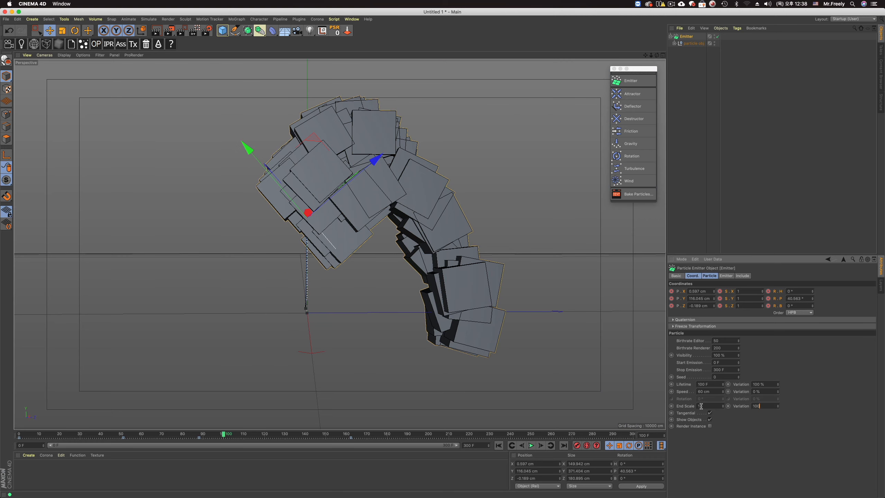
# Replay the animation from the first frame, stop it, and examine the emitted cubes' sizes up close from an angle
pyautogui.click(498, 445)
pyautogui.click(531, 445)
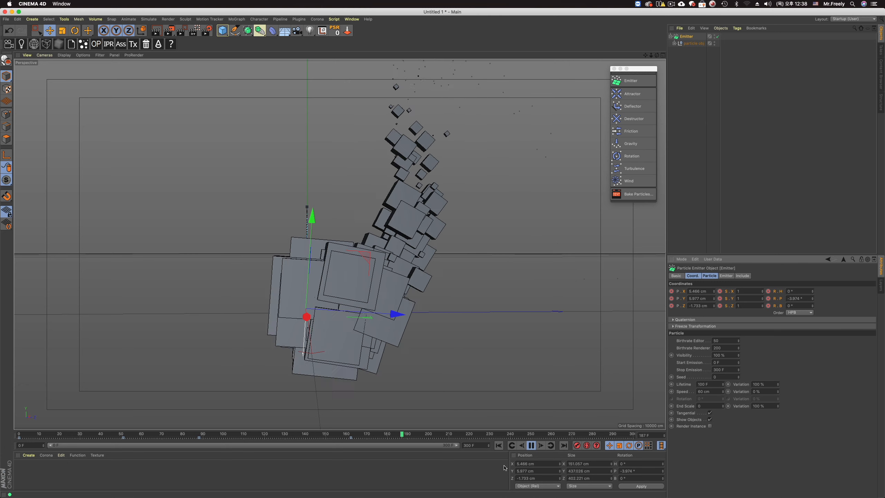
pyautogui.click(530, 445)
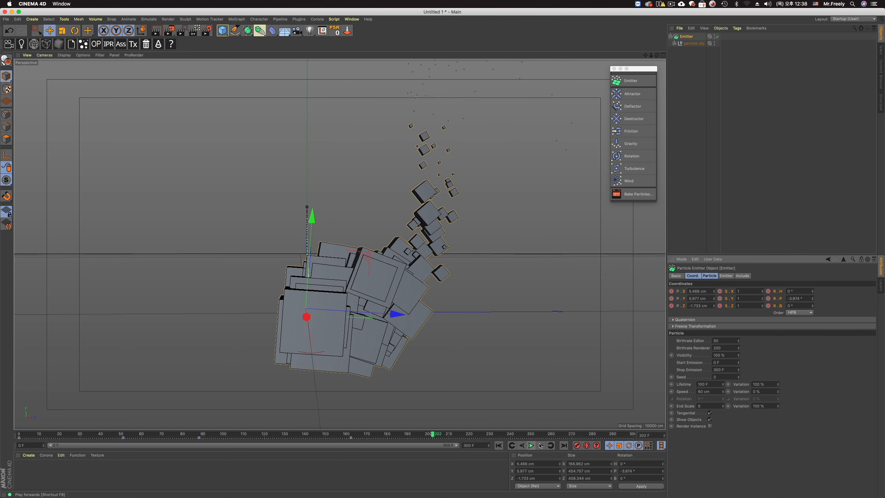
pyautogui.click(160, 34)
pyautogui.click(495, 223)
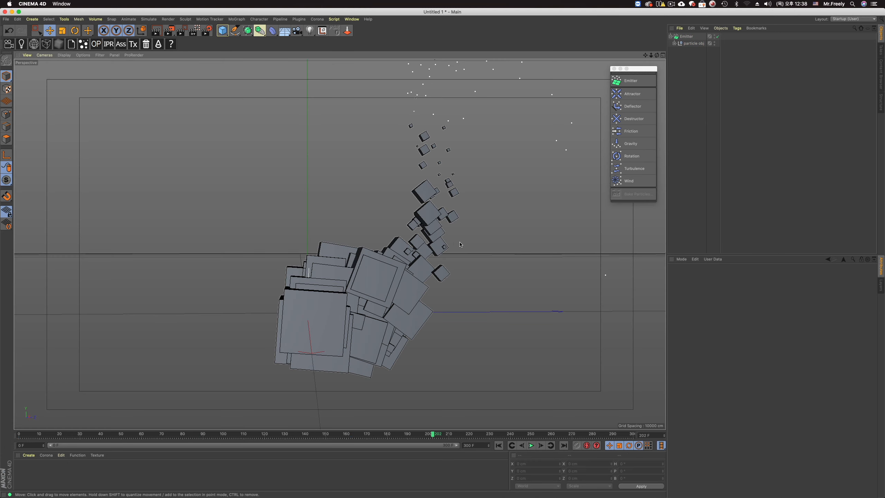
pyautogui.keyDown('alt'); pyautogui.moveTo(434, 257); pyautogui.dragTo(410, 266); pyautogui.keyUp('alt')
pyautogui.scroll(4, 410, 267)
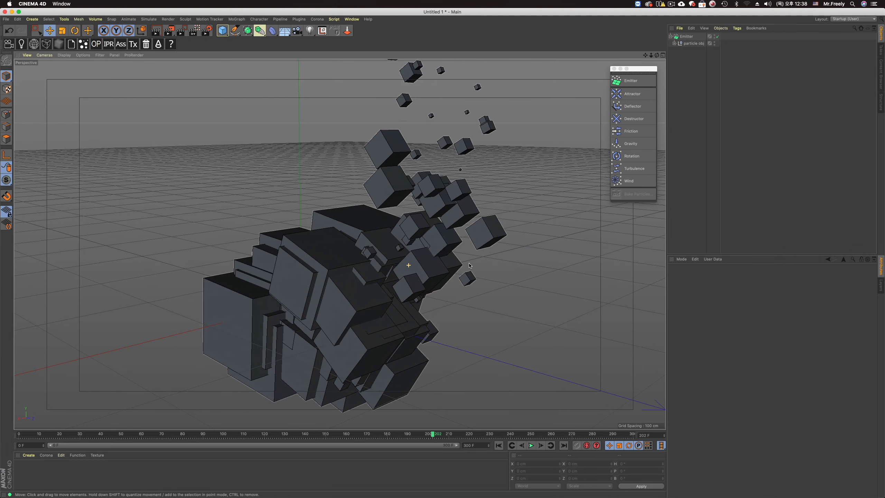
pyautogui.scroll(-1, 410, 267)
# Turn off Tangential for the emitter and set its particle rotation to 90° with 100% variation
pyautogui.click(686, 37)
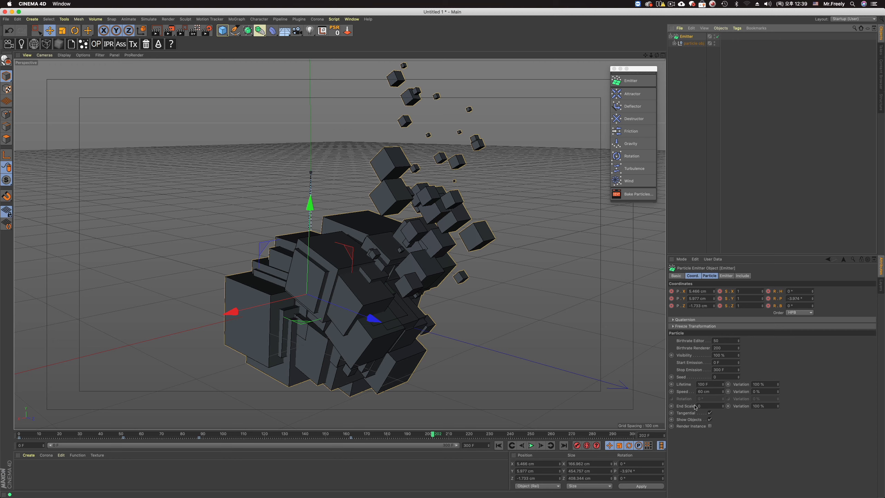
pyautogui.click(710, 413)
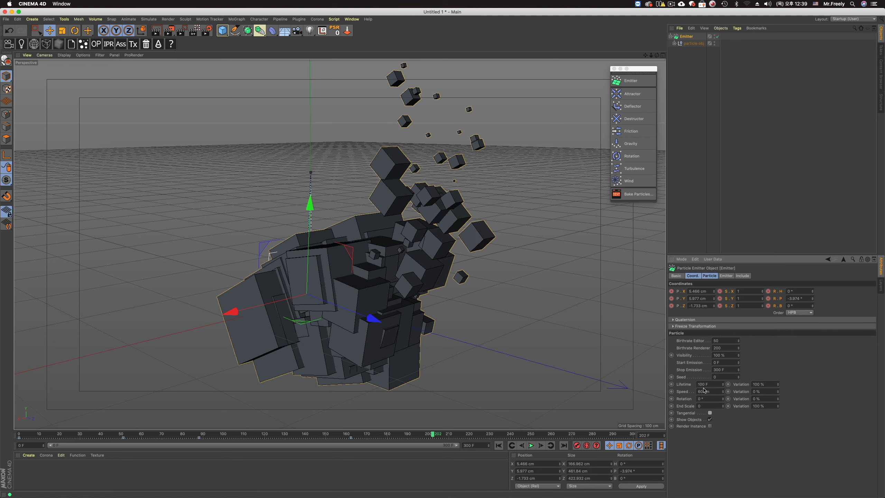
pyautogui.write('90')
pyautogui.press('Return')
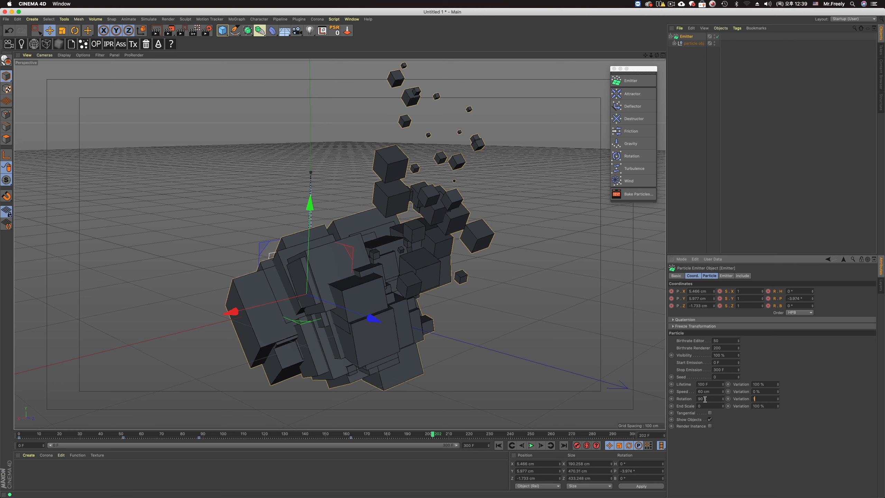
# Replay the animation from the first frame and set the particle rotation to 10°
pyautogui.click(498, 445)
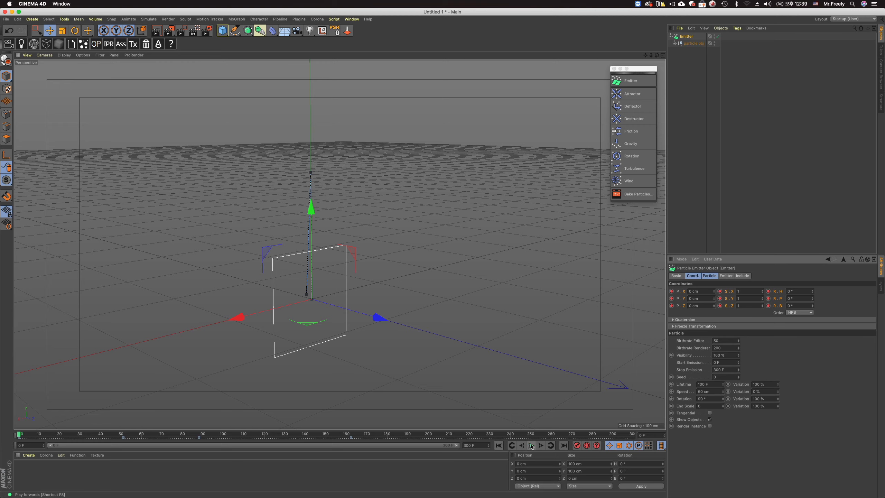
pyautogui.click(531, 446)
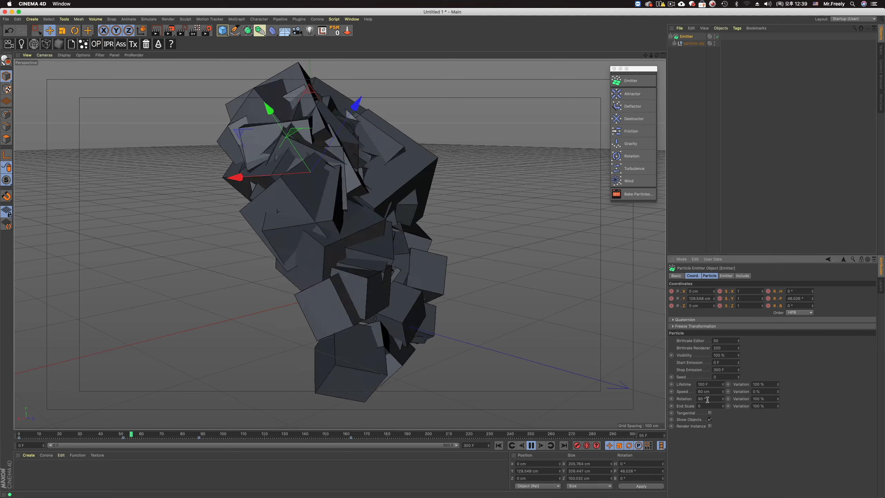
pyautogui.write('10')
pyautogui.press('Return')
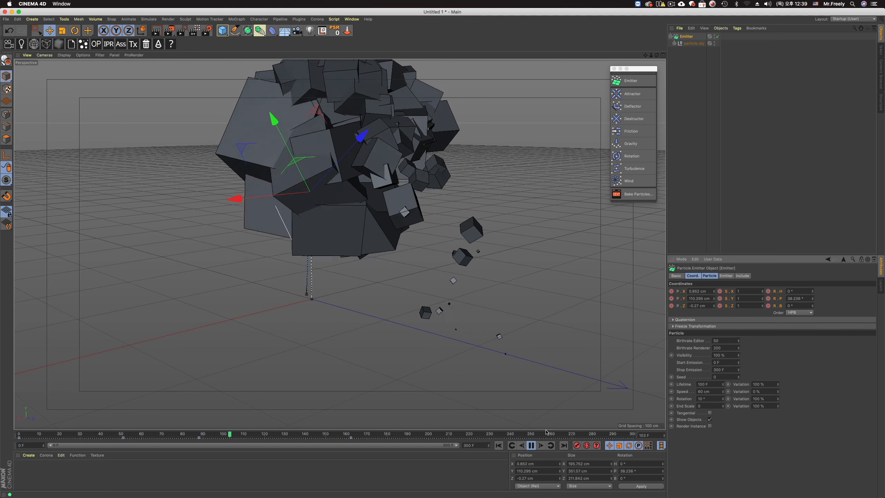
pyautogui.click(498, 446)
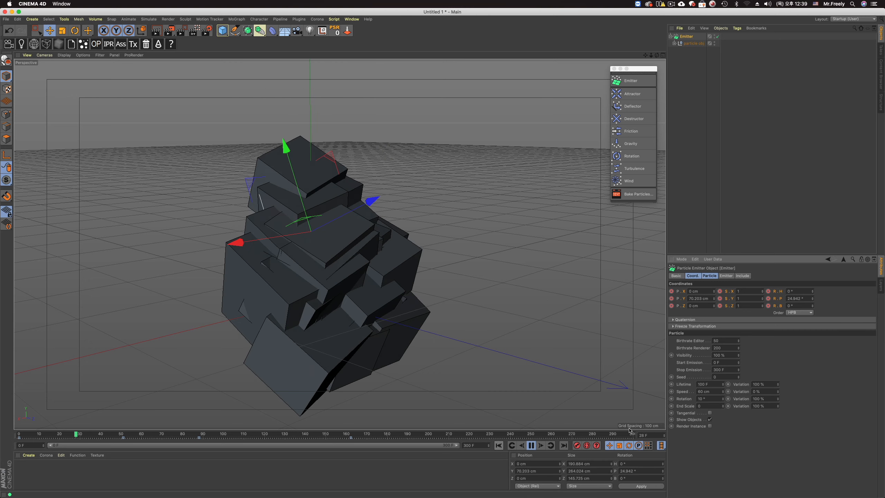
# Set the emitter's particle rotation to 5° with 50% variation while the animation plays
pyautogui.write('5')
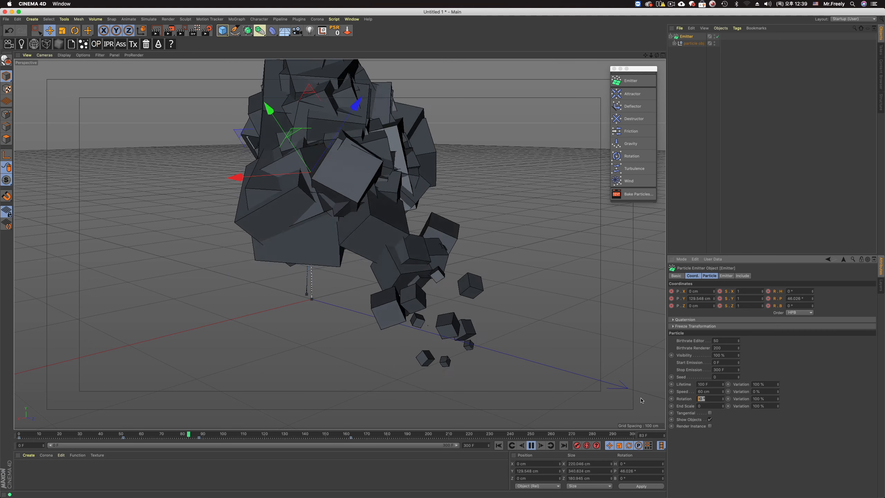
pyautogui.press('Tab')
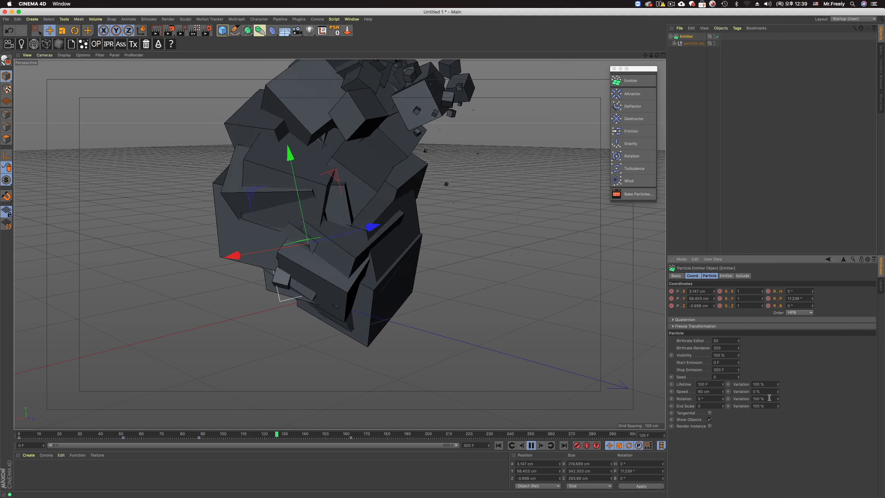
pyautogui.write('50')
pyautogui.press('Return')
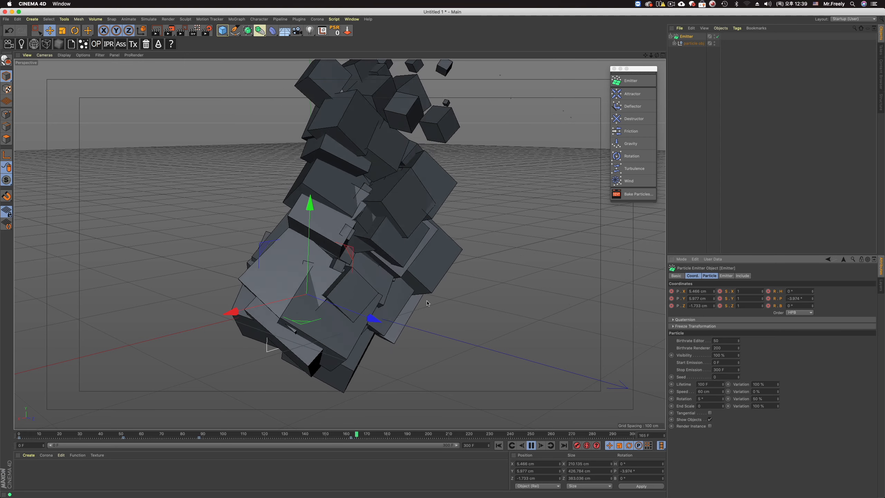
# Set the particle rotation to 1°, watch the tumbling cubes from the side, and stop the playback
pyautogui.keyDown('alt'); pyautogui.moveTo(389, 312); pyautogui.dragTo(393, 306); pyautogui.keyUp('alt')
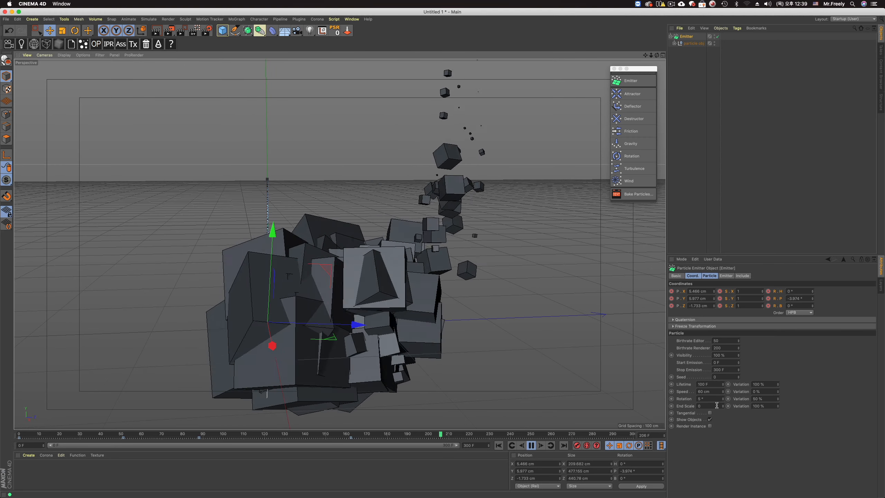
pyautogui.moveTo(706, 398); pyautogui.dragTo(645, 398)
pyautogui.write('1')
pyautogui.press('Return')
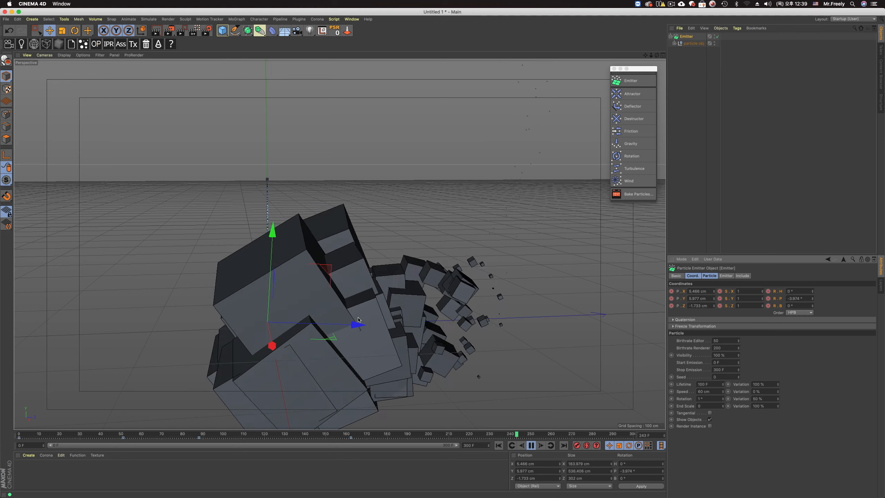
pyautogui.moveTo(345, 292)
pyautogui.keyDown('alt'); pyautogui.mouseDown()
pyautogui.moveTo(229, 290)
pyautogui.moveTo(340, 289)
pyautogui.moveTo(401, 348)
pyautogui.mouseUp(); pyautogui.keyUp('alt')
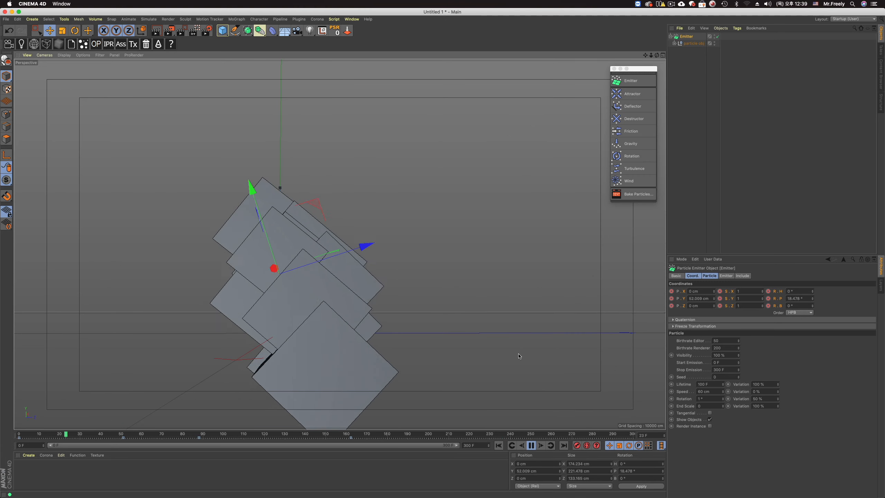
pyautogui.click(531, 445)
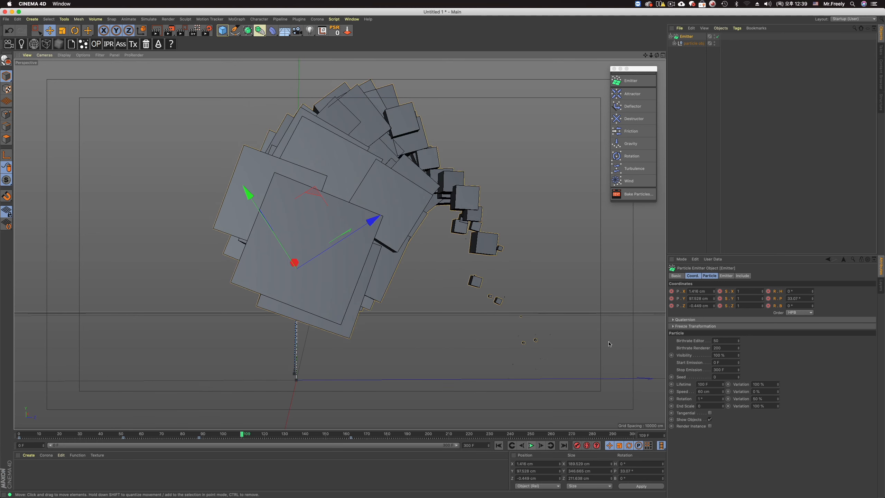
# Examine the stream of cubes and open the emitter's type and size settings
pyautogui.keyDown('alt'); pyautogui.moveTo(508, 239); pyautogui.dragTo(516, 259, button='middle'); pyautogui.keyUp('alt')
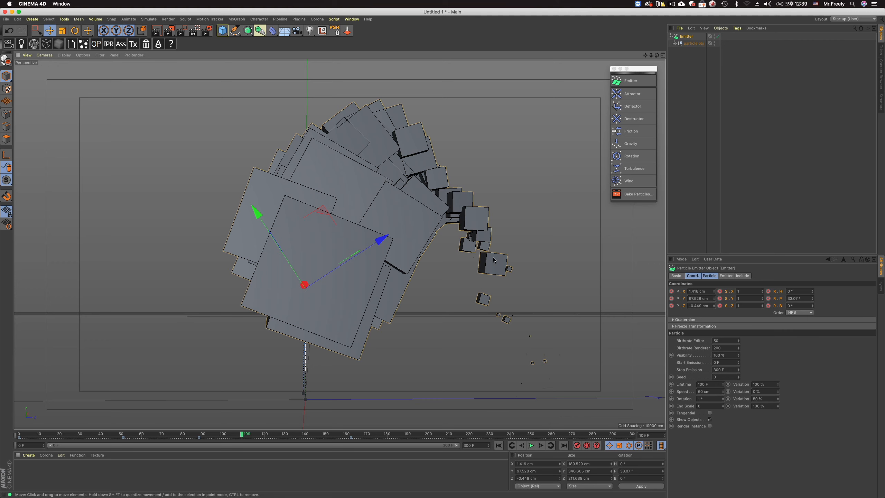
pyautogui.keyDown('alt'); pyautogui.moveTo(492, 251); pyautogui.dragTo(482, 264, button='middle'); pyautogui.keyUp('alt')
pyautogui.keyDown('alt'); pyautogui.moveTo(482, 263); pyautogui.dragTo(471, 274); pyautogui.keyUp('alt')
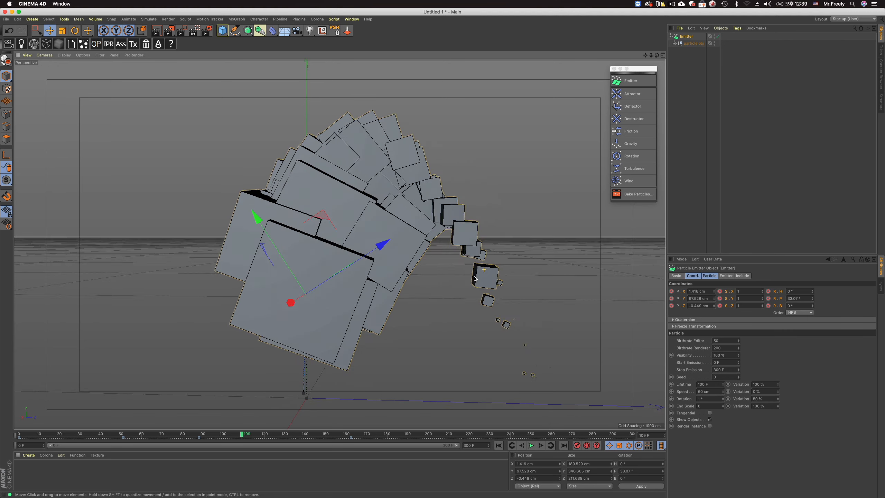
pyautogui.click(689, 43)
pyautogui.click(688, 37)
pyautogui.click(732, 276)
pyautogui.keyDown('alt'); pyautogui.moveTo(523, 251); pyautogui.dragTo(522, 281, button='middle'); pyautogui.keyUp('alt')
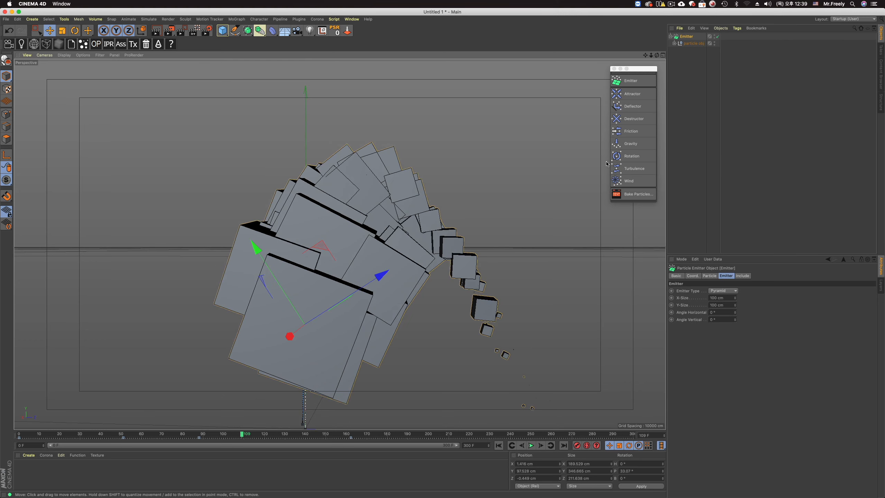
# Delete the particle obj null from under the emitter
pyautogui.click(691, 45)
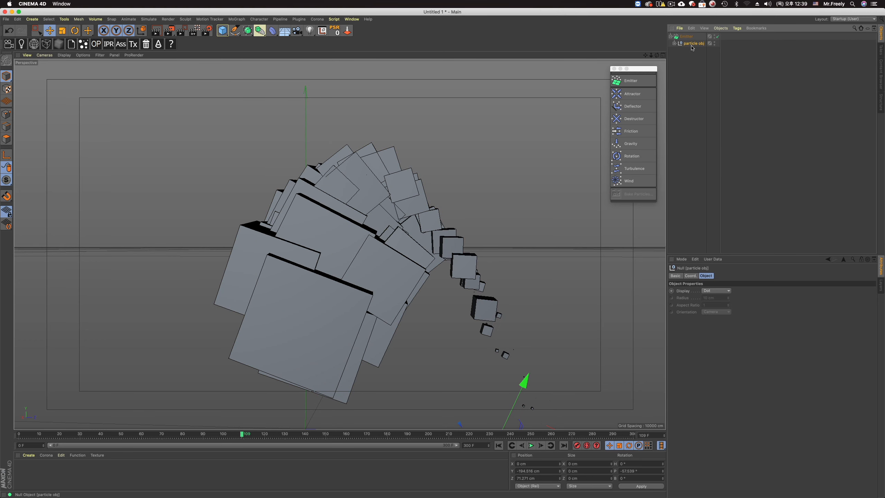
pyautogui.press('Delete')
pyautogui.keyDown('alt'); pyautogui.moveTo(386, 173); pyautogui.dragTo(393, 144, button='middle'); pyautogui.keyUp('alt')
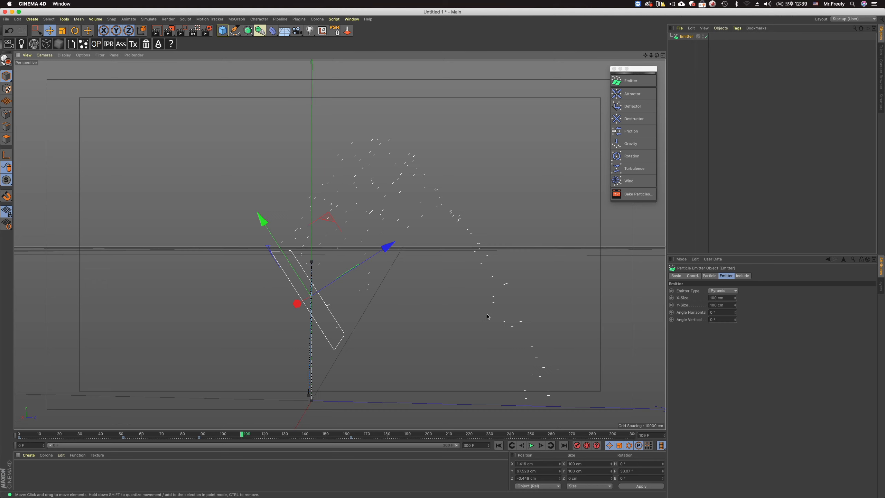
# Remove the animation from the emitter's coordinates, return to the first frame, and set its pitch rotation to 0°
pyautogui.click(693, 275)
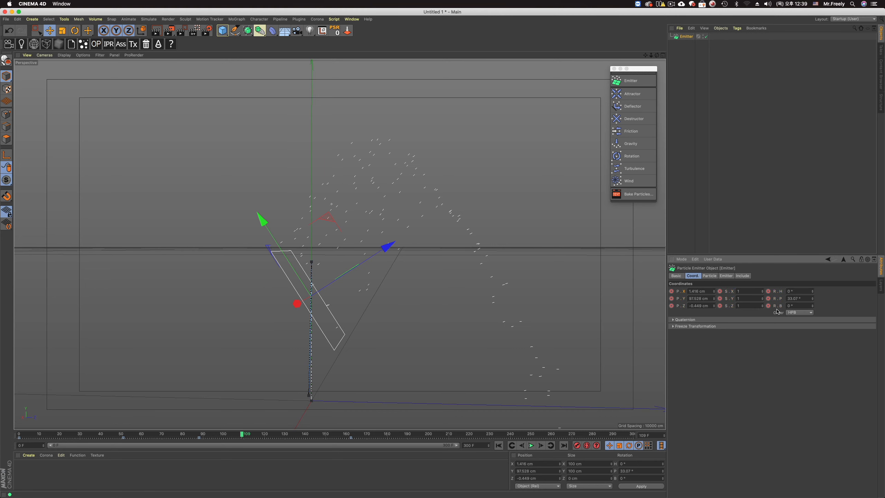
pyautogui.rightClick(782, 308)
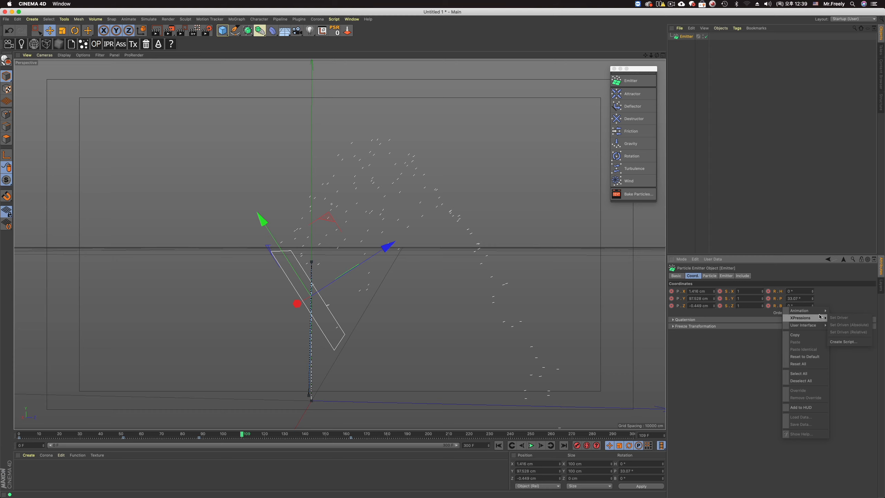
pyautogui.moveTo(808, 310)
pyautogui.click(841, 363)
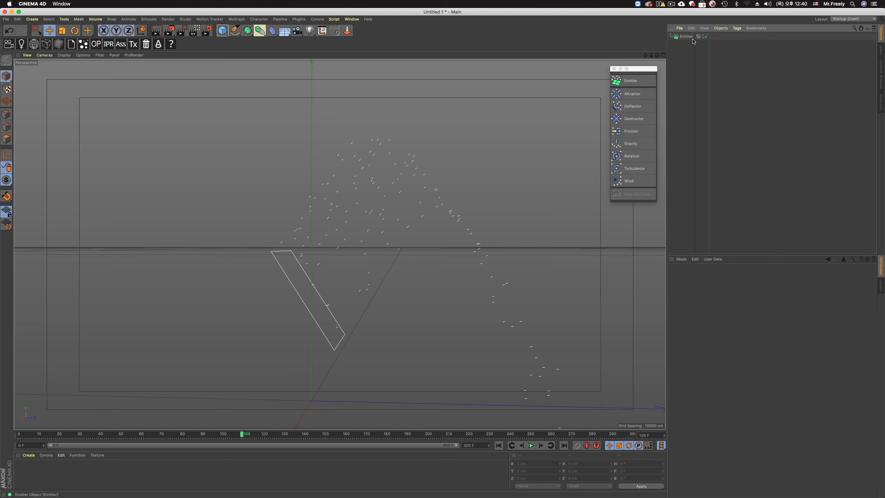
pyautogui.hotkey('shift', 'f')
pyautogui.doubleClick(792, 296)
pyautogui.write('0')
pyautogui.press('Return')
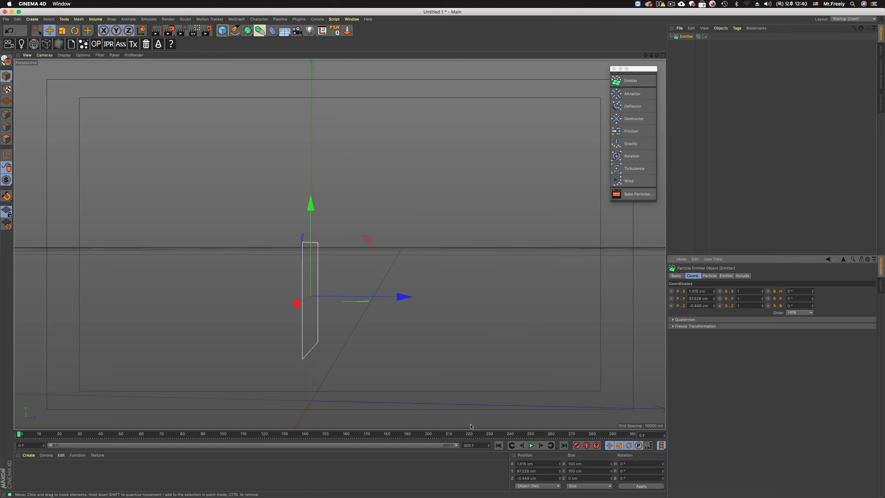
# With the animation playing, set the particle lifetime to 500 F and the speed to 100 cm with 100% variation
pyautogui.click(536, 446)
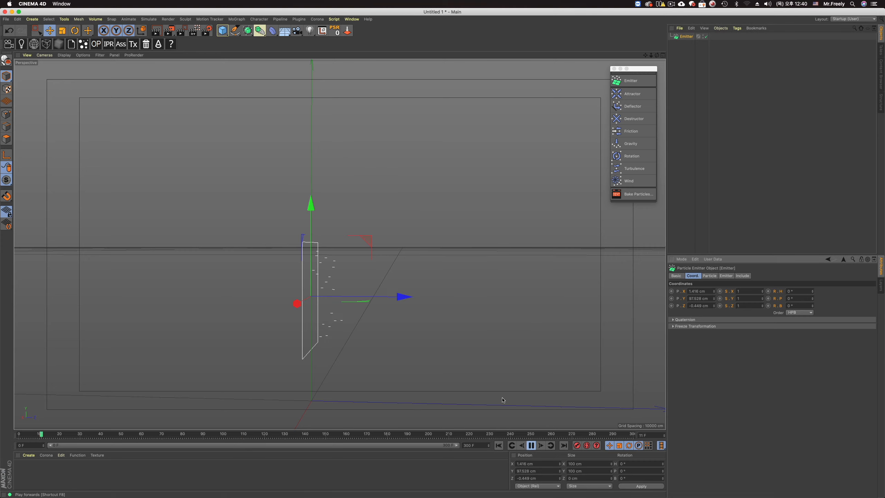
pyautogui.keyDown('alt'); pyautogui.moveTo(503, 399); pyautogui.dragTo(477, 397); pyautogui.keyUp('alt')
pyautogui.click(709, 276)
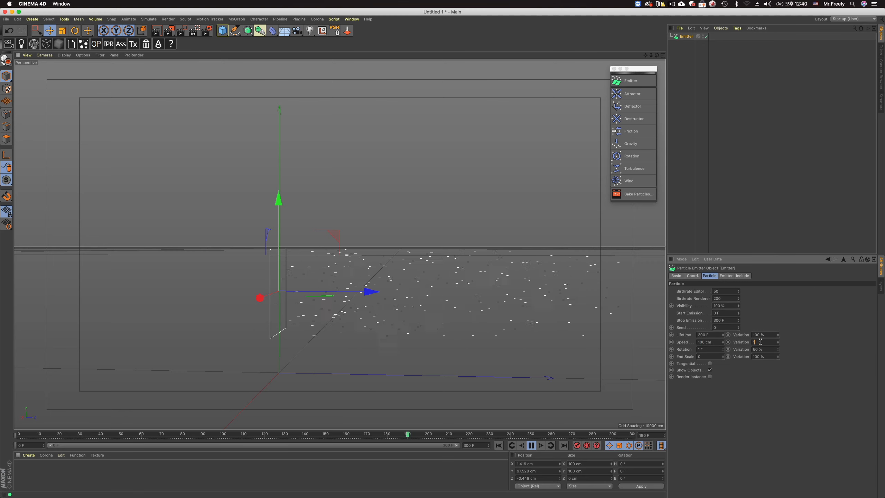
pyautogui.write('0')
# Set the particle rotation to 0° with 0% variation and the End Scale to 1
pyautogui.doubleClick(707, 349)
pyautogui.write('0')
pyautogui.doubleClick(710, 357)
pyautogui.write('1')
pyautogui.press('Return')
# Set the emitter's Birthrate Editor to 100, watch the particle stream, and stop the playback
pyautogui.keyDown('alt'); pyautogui.moveTo(456, 269); pyautogui.dragTo(446, 281, button='middle'); pyautogui.keyUp('alt')
pyautogui.keyDown('alt'); pyautogui.moveTo(447, 281); pyautogui.dragTo(630, 292); pyautogui.keyUp('alt')
pyautogui.doubleClick(717, 291)
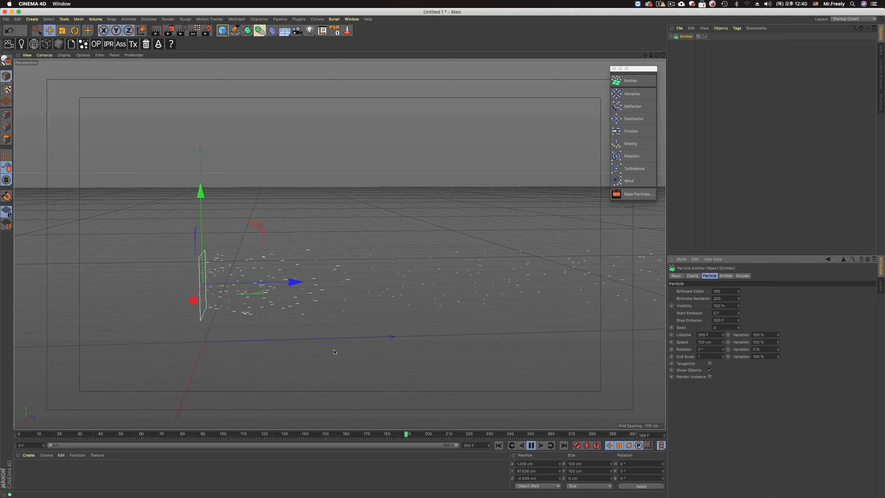
pyautogui.click(531, 446)
# In the emitter's own settings, try the Cone emitter type and switch it back to Pyramid
pyautogui.click(719, 275)
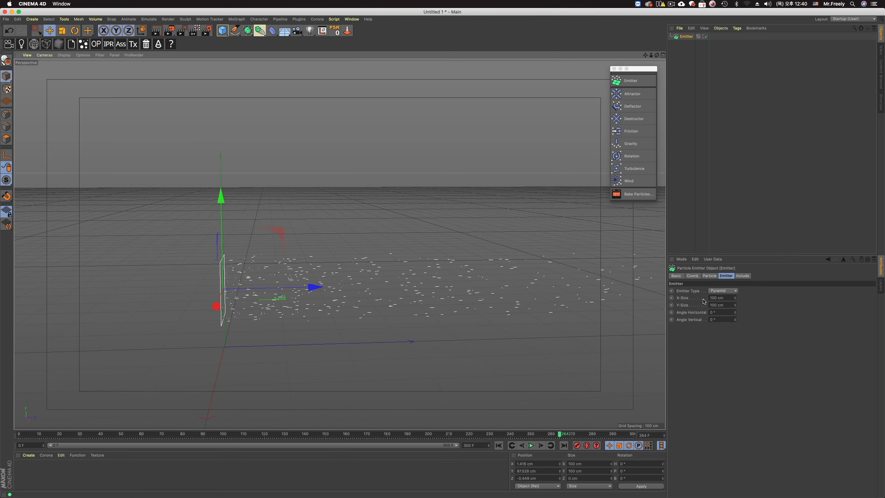
pyautogui.click(722, 291)
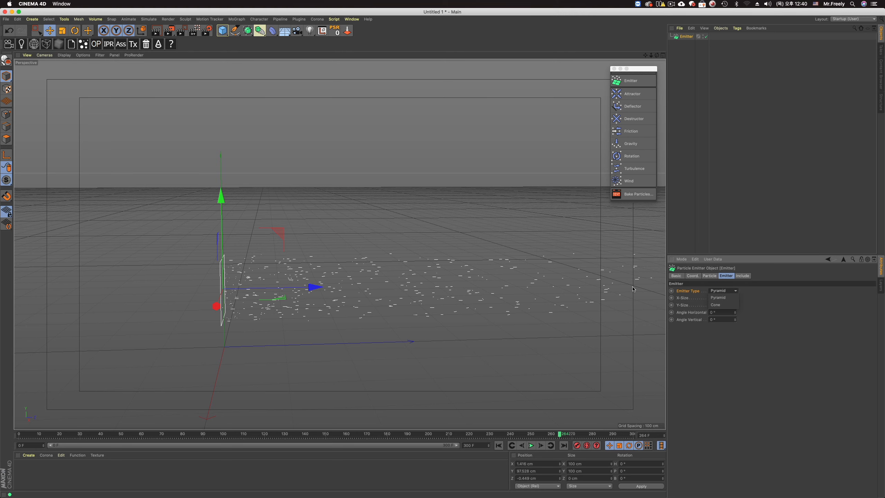
pyautogui.click(722, 304)
pyautogui.click(723, 291)
pyautogui.click(722, 298)
pyautogui.keyDown('alt'); pyautogui.moveTo(535, 287); pyautogui.dragTo(556, 286, button='middle'); pyautogui.keyUp('alt')
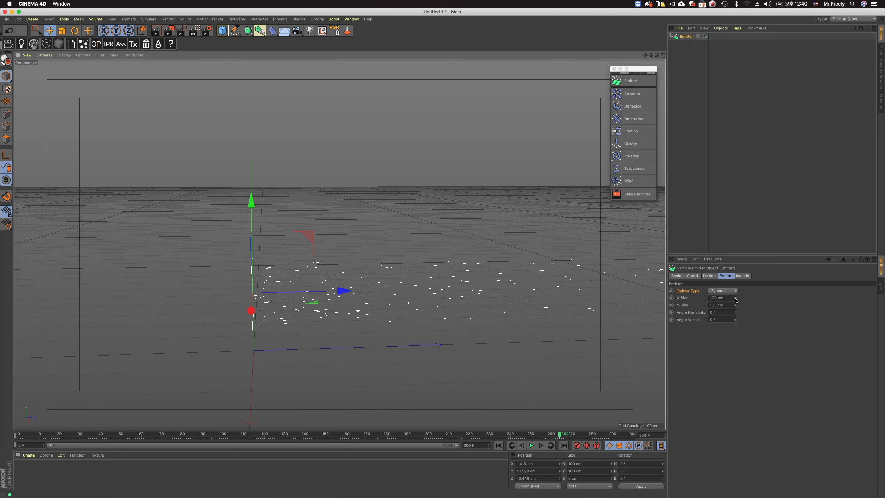
# Widen the emitter's X-Size to about 801 cm and play the particles from the first frame
pyautogui.moveTo(735, 298); pyautogui.dragTo(735, 298)
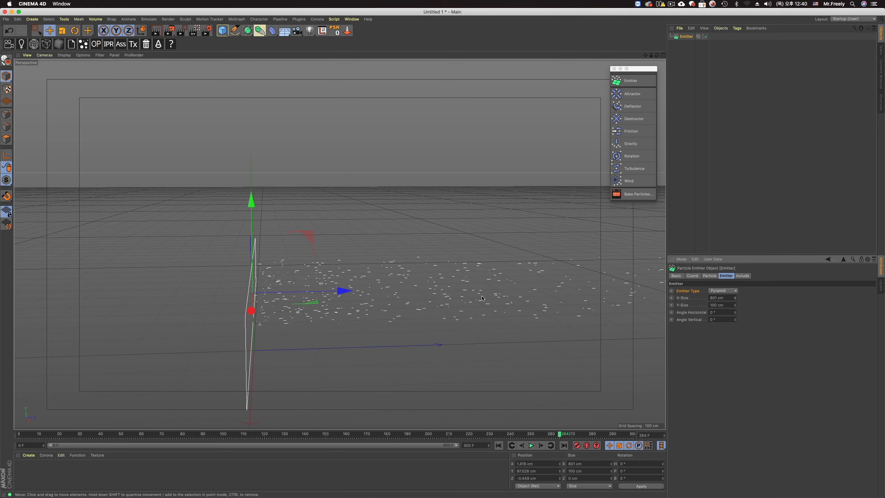
pyautogui.keyDown('alt'); pyautogui.moveTo(401, 289); pyautogui.dragTo(440, 284); pyautogui.keyUp('alt')
pyautogui.click(498, 445)
pyautogui.click(531, 445)
pyautogui.keyDown('alt'); pyautogui.moveTo(435, 314); pyautogui.dragTo(432, 291); pyautogui.keyUp('alt')
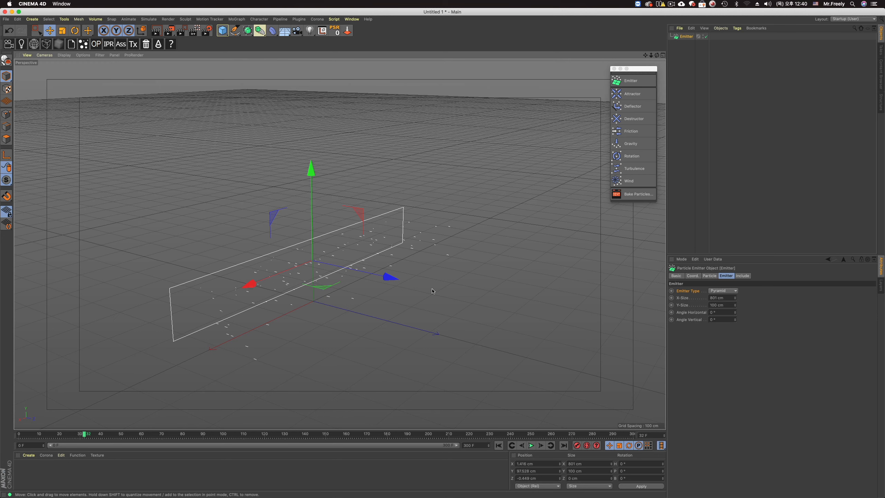
# Set the emitter's X-Size to 50 cm and Y-Size to 1000 cm, and play the particles briefly from the first frame
pyautogui.click(723, 297)
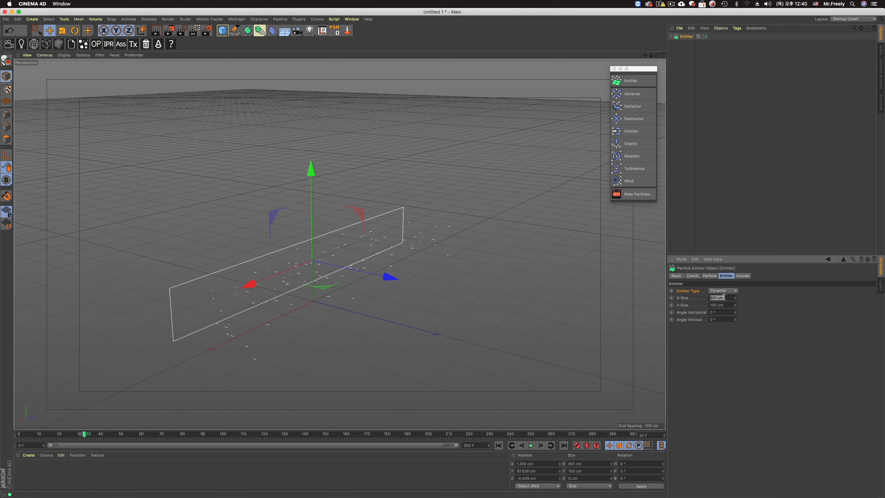
pyautogui.write('0')
pyautogui.press('Return')
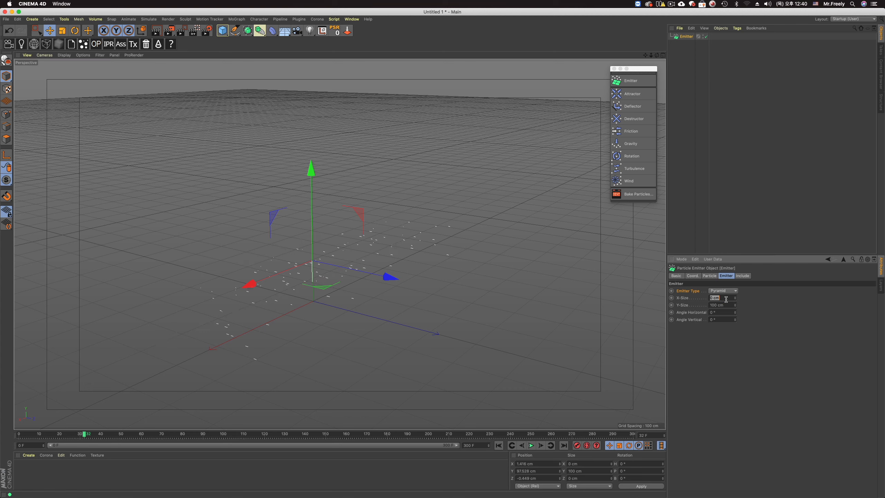
pyautogui.write('50')
pyautogui.press('Return')
pyautogui.click(723, 304)
pyautogui.write('1000')
pyautogui.press('Return')
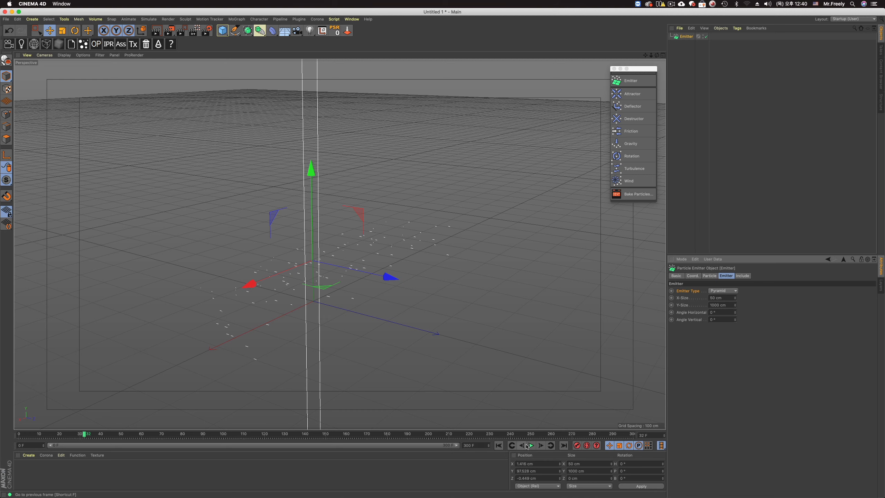
pyautogui.click(499, 445)
pyautogui.click(531, 445)
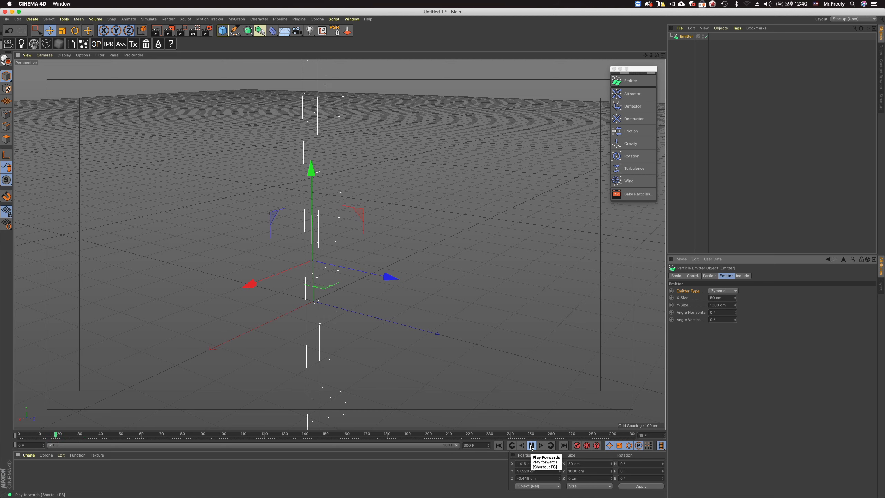
pyautogui.click(531, 445)
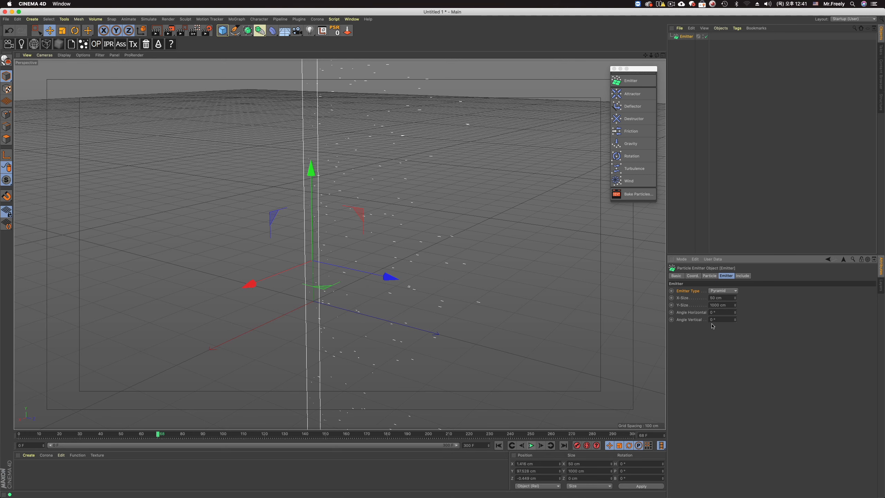
# Set both the X-Size and Y-Size of the emitter to 200 cm and play the particles briefly
pyautogui.write('200')
pyautogui.click(722, 305)
pyautogui.write('200')
pyautogui.press('Return')
pyautogui.click(535, 447)
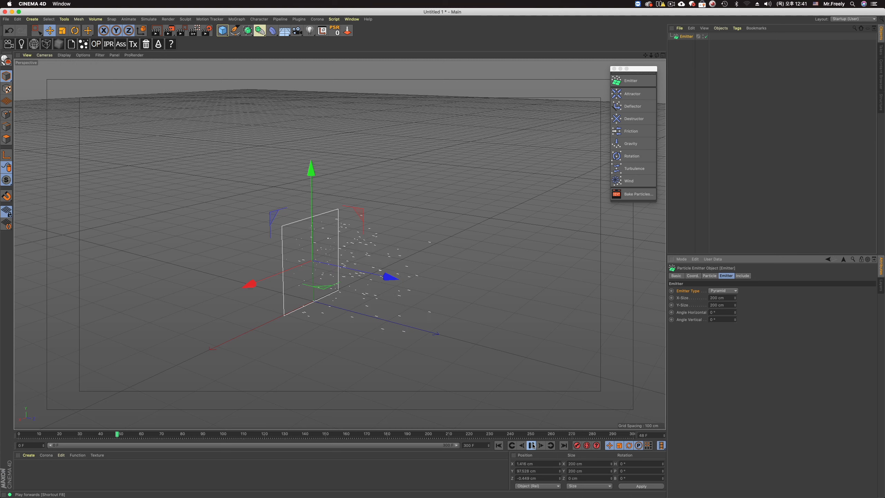
pyautogui.click(532, 445)
# Rotate the emitter to a pitch of -90° so that it emits downwards
pyautogui.keyDown('alt'); pyautogui.moveTo(244, 147); pyautogui.dragTo(220, 100); pyautogui.keyUp('alt')
pyautogui.click(74, 30)
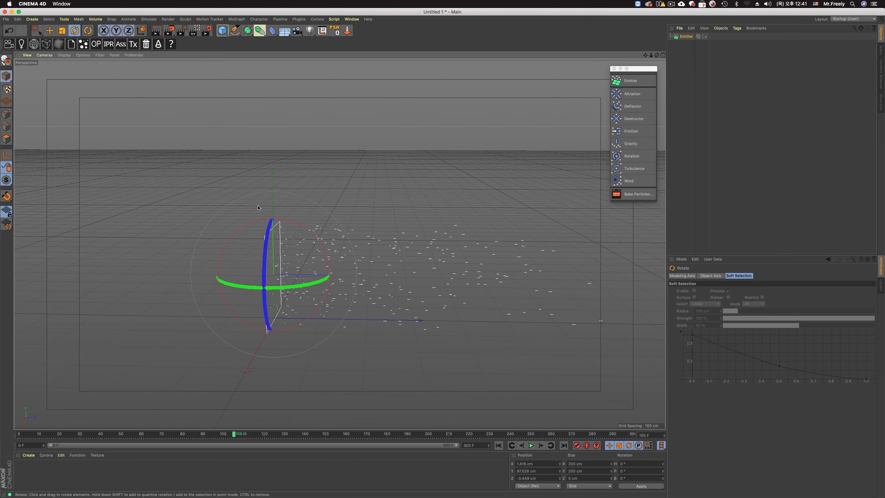
pyautogui.moveTo(270, 219); pyautogui.dragTo(411, 230)
pyautogui.press('e')
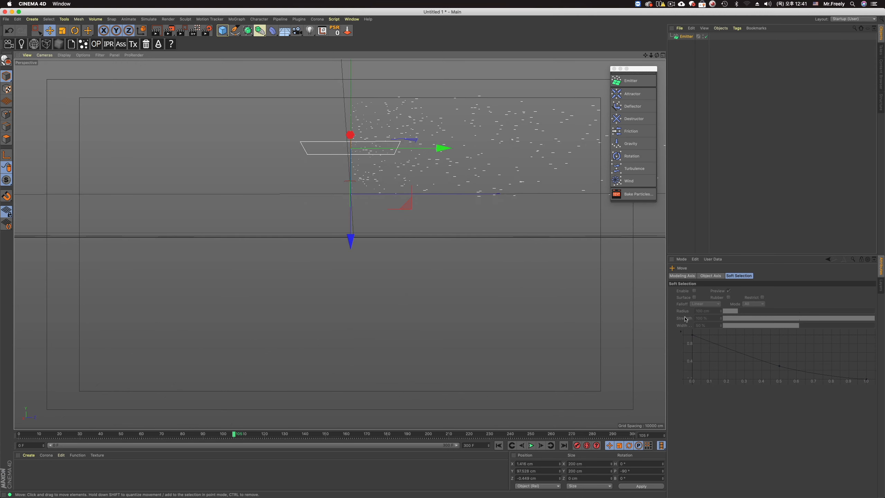
# Enlarge the emitter to an X-Size of 1000 cm and a Y-Size of 5000 cm
pyautogui.click(729, 298)
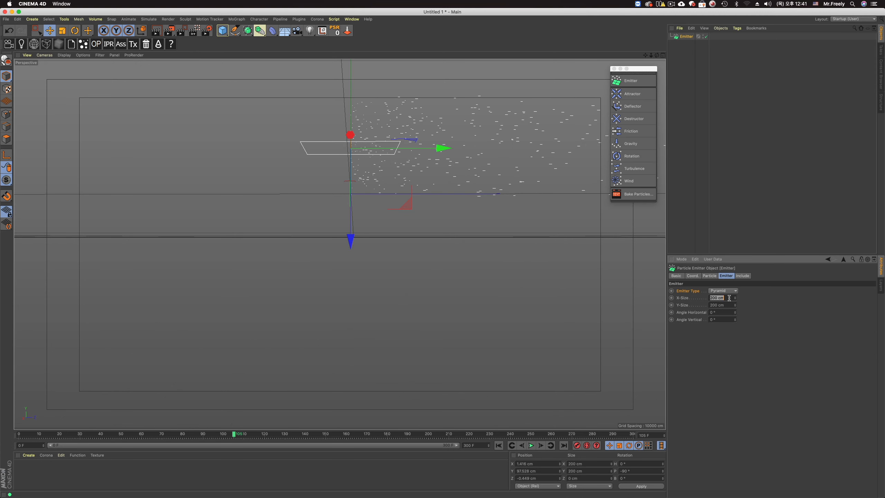
pyautogui.write('1000')
pyautogui.press('Tab')
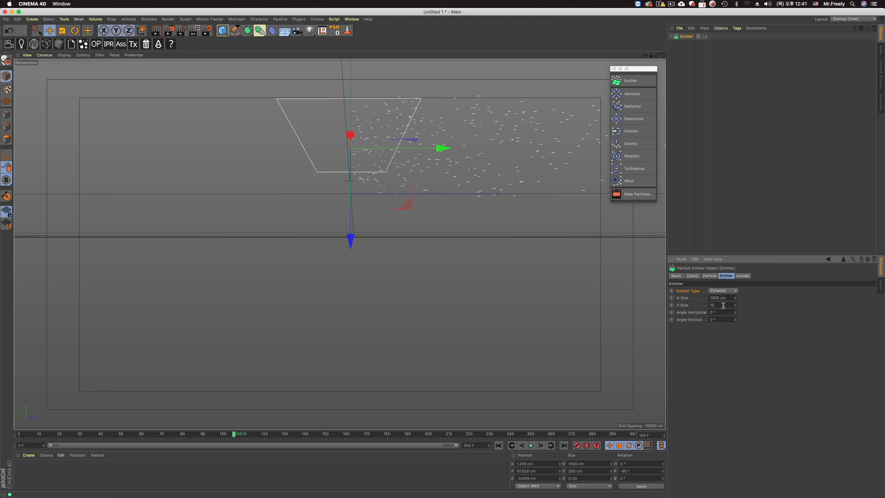
pyautogui.write('1000')
pyautogui.press('Return')
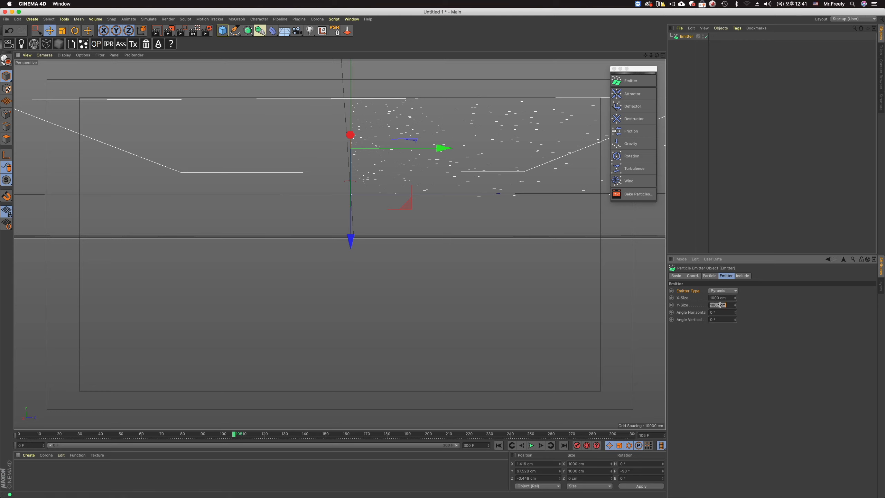
pyautogui.write('5000')
pyautogui.press('Return')
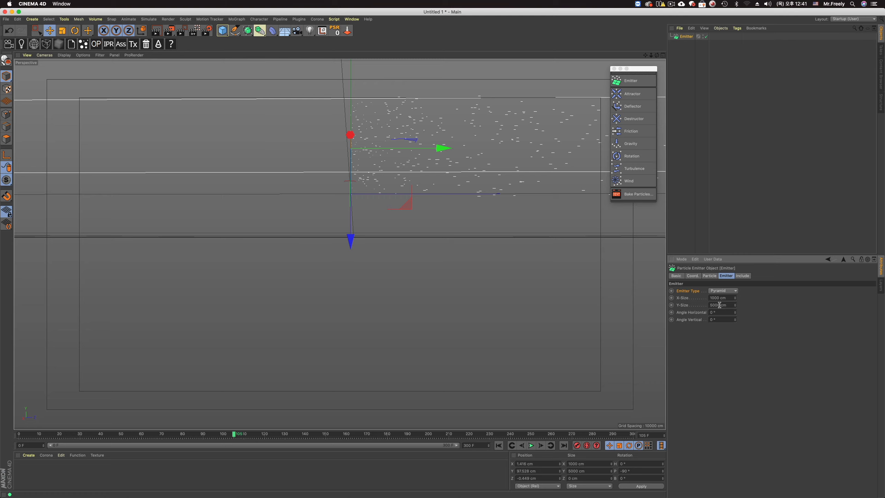
# Play the animation from the first frame, examine the particles falling over the wide area, and stop playback
pyautogui.middleClick(248, 160)
pyautogui.middleClick(249, 160)
pyautogui.scroll(5, 340, 243)
pyautogui.click(498, 445)
pyautogui.click(531, 445)
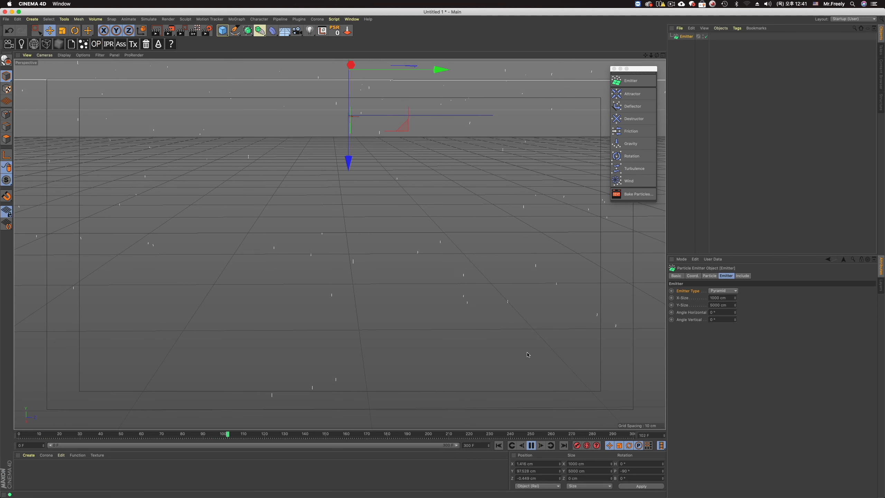
pyautogui.click(531, 445)
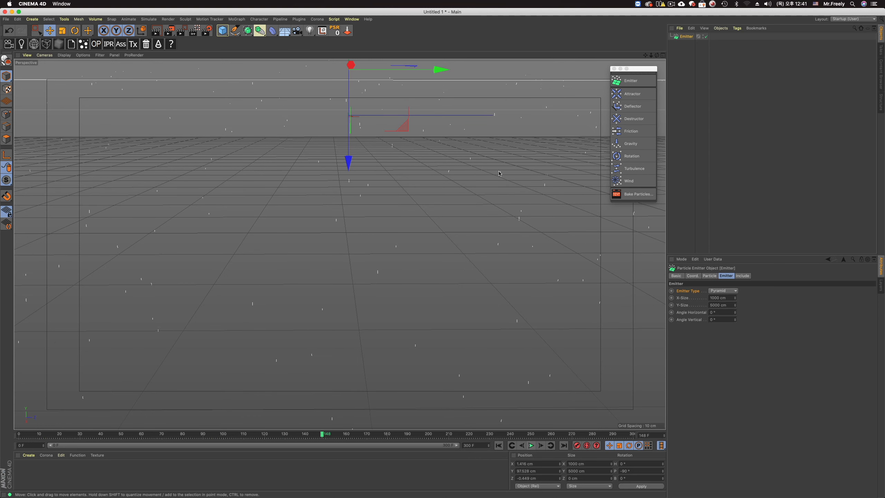
# Reset the emitter's X-Size and Y-Size to 200 cm each and play the animation from the first frame
pyautogui.click(725, 297)
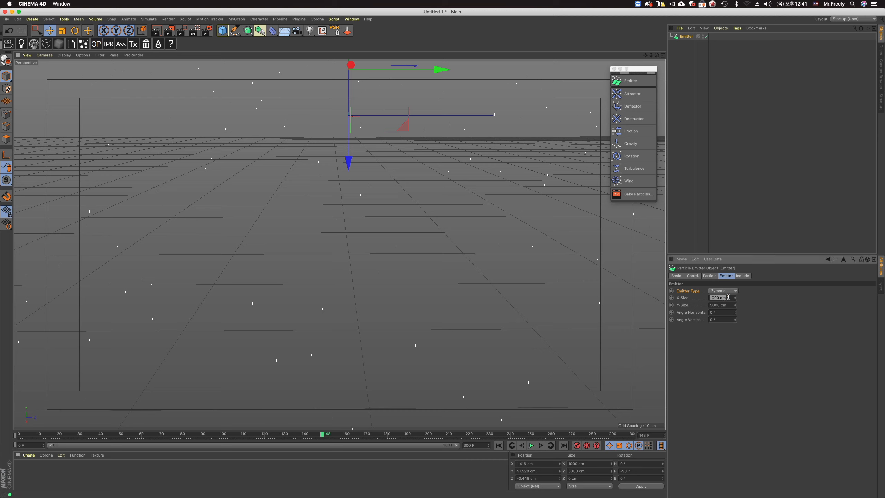
pyautogui.write('200')
pyautogui.press('Return')
pyautogui.click(726, 307)
pyautogui.write('200')
pyautogui.press('Return')
pyautogui.scroll(-3, 339, 245)
pyautogui.click(498, 445)
pyautogui.click(531, 445)
# Set the emitter's pitch rotation to 0° in its coordinates
pyautogui.click(676, 276)
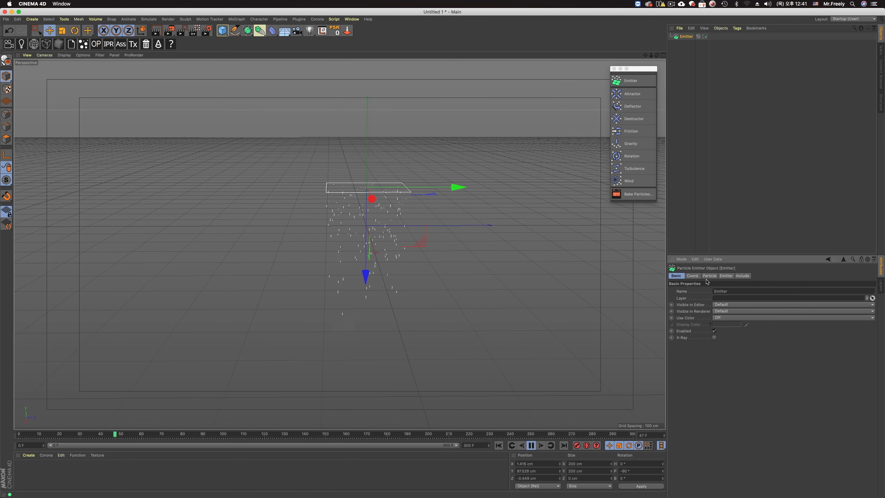
pyautogui.click(692, 275)
pyautogui.write('0')
pyautogui.press('Return')
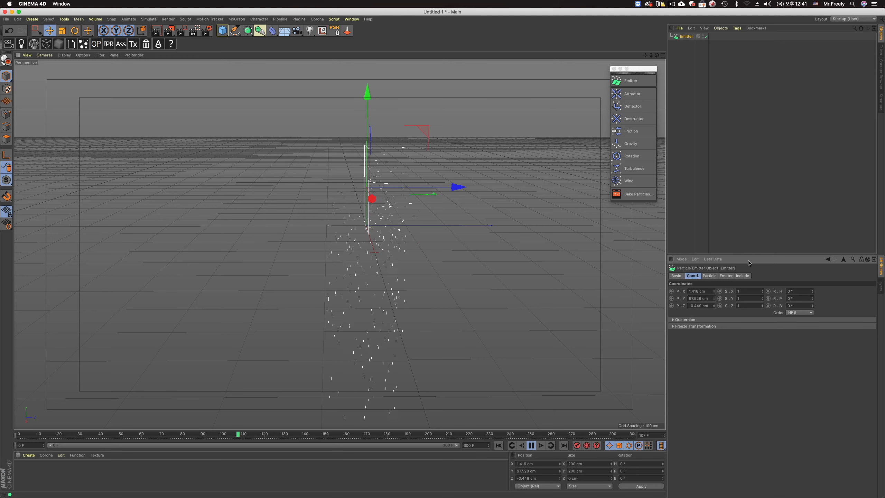
# Try Angle Horizontal values of 90° and 180° on the emitter, replaying the particle spread as seen from above
pyautogui.click(726, 275)
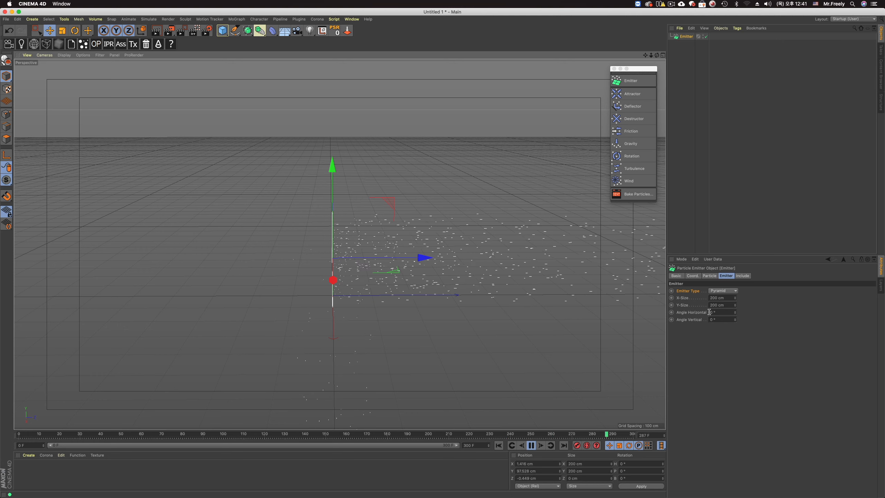
pyautogui.click(720, 313)
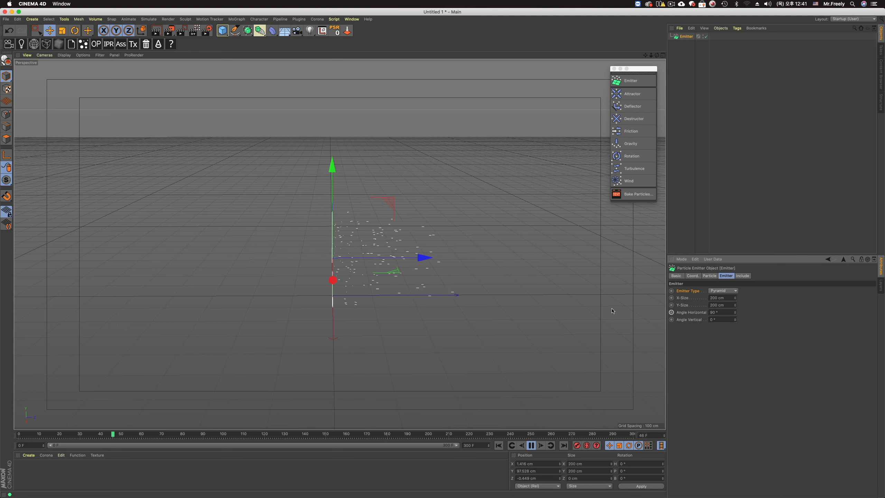
pyautogui.keyDown('alt'); pyautogui.moveTo(436, 327); pyautogui.dragTo(404, 284); pyautogui.keyUp('alt')
pyautogui.click(498, 445)
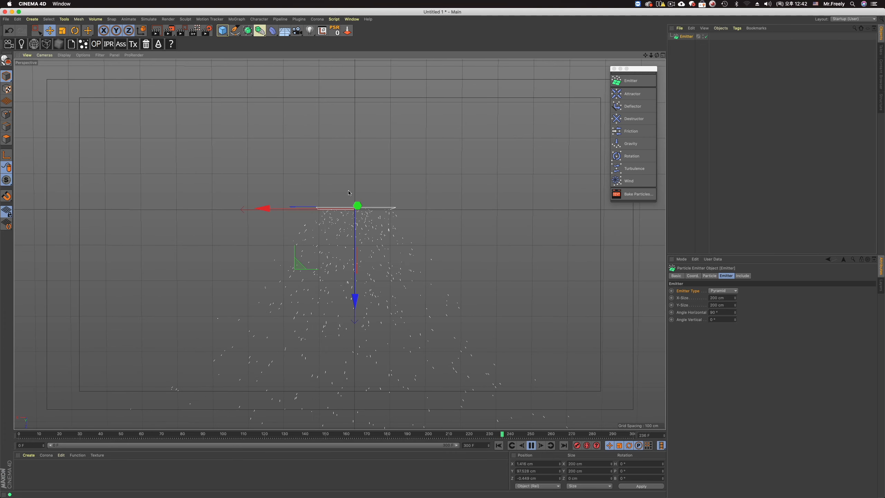
pyautogui.click(714, 312)
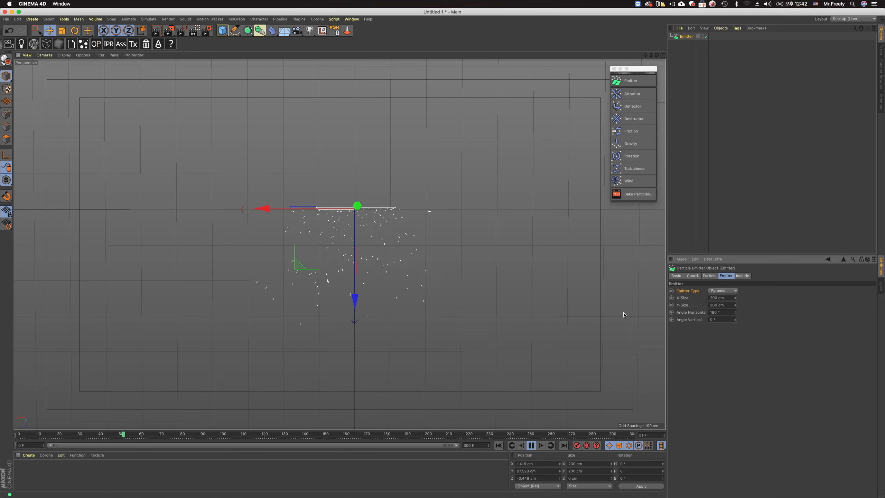
# Set the emitter's Angle Horizontal to 360° and replay the particles from the first frame
pyautogui.moveTo(724, 312); pyautogui.dragTo(634, 318)
pyautogui.write('360')
pyautogui.press('Return')
pyautogui.click(498, 446)
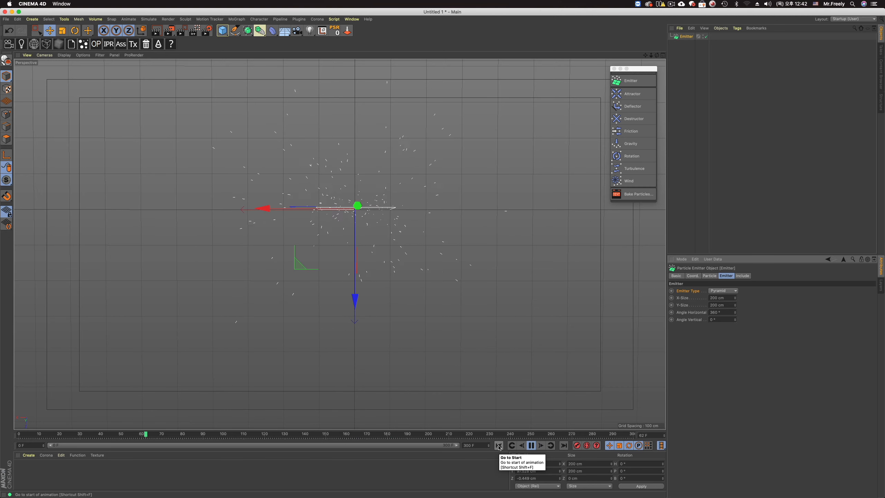
pyautogui.keyDown('alt'); pyautogui.moveTo(383, 258); pyautogui.dragTo(415, 276, button='middle'); pyautogui.keyUp('alt')
pyautogui.keyDown('alt'); pyautogui.moveTo(415, 277); pyautogui.dragTo(437, 213); pyautogui.keyUp('alt')
pyautogui.keyDown('alt'); pyautogui.moveTo(385, 242); pyautogui.dragTo(419, 283); pyautogui.keyUp('alt')
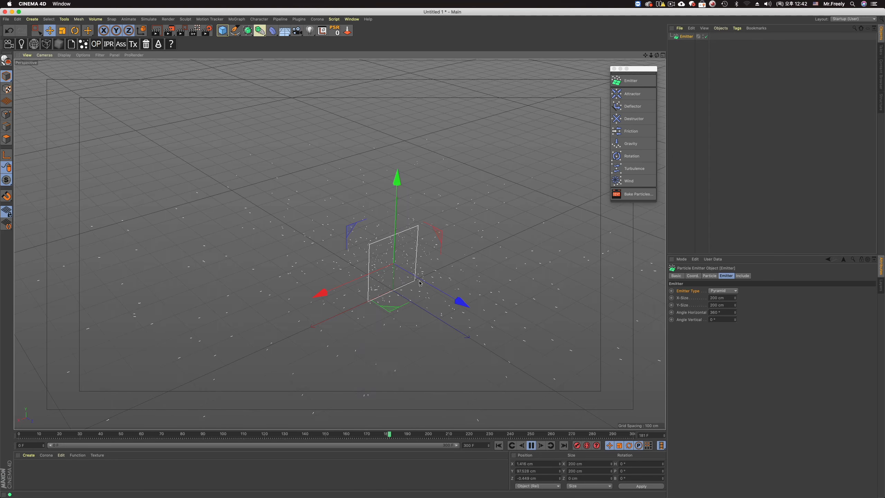
# Try an Angle Vertical of 90° on the emitter and raise it to 180° while the particles play
pyautogui.click(712, 319)
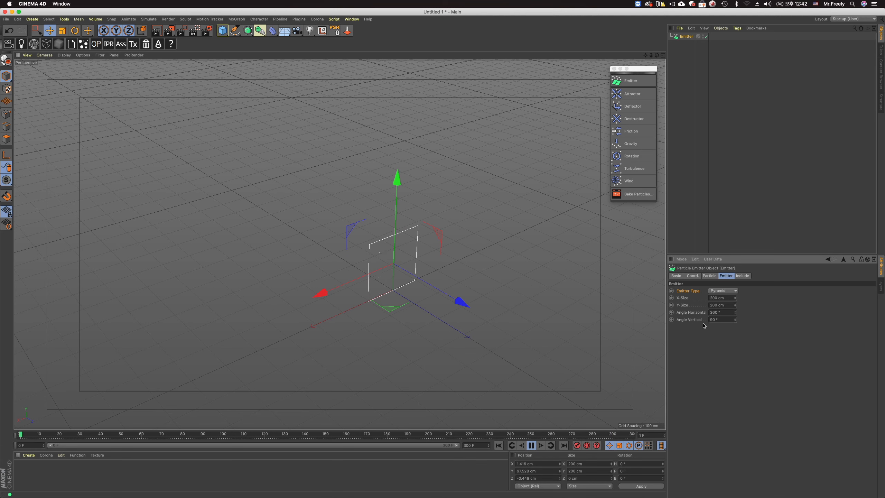
pyautogui.keyDown('alt'); pyautogui.moveTo(441, 300); pyautogui.dragTo(442, 275); pyautogui.keyUp('alt')
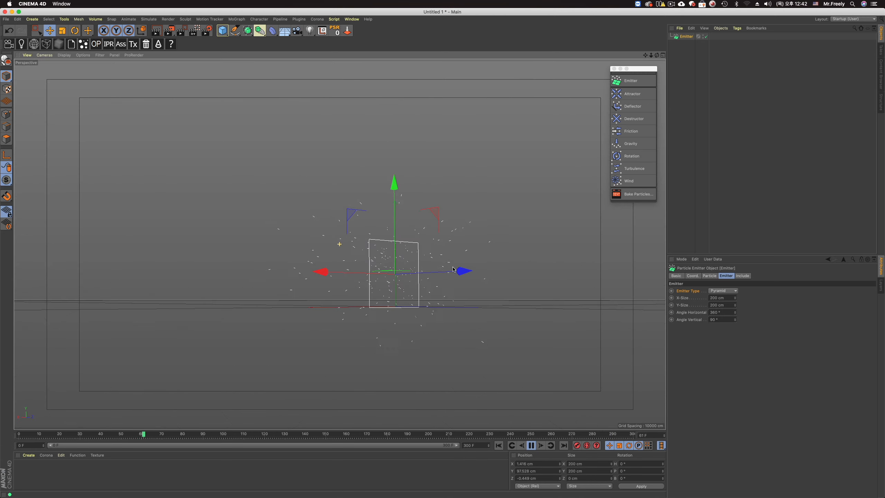
pyautogui.click(729, 319)
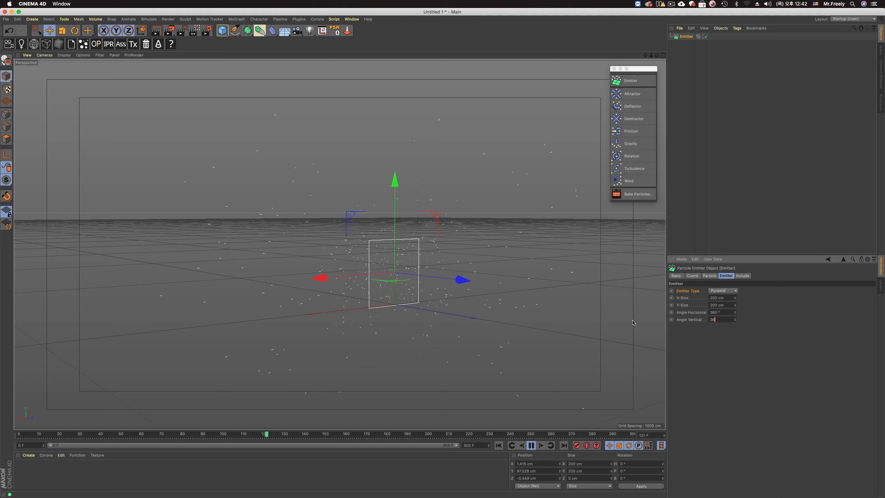
pyautogui.keyDown('alt'); pyautogui.moveTo(423, 275); pyautogui.dragTo(426, 301); pyautogui.keyUp('alt')
pyautogui.keyDown('alt'); pyautogui.moveTo(611, 295); pyautogui.dragTo(614, 303); pyautogui.keyUp('alt')
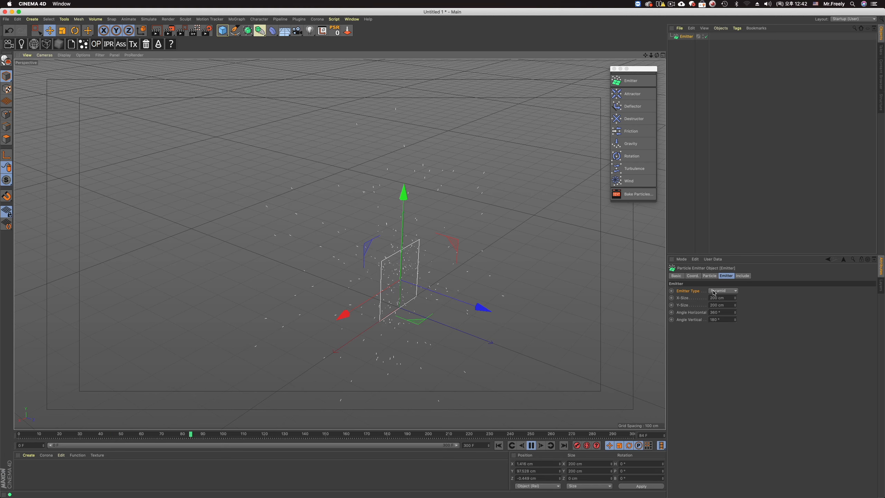
# Set the variation of both the particle speed and the lifetime to 0%
pyautogui.click(708, 275)
pyautogui.doubleClick(766, 342)
pyautogui.write('0')
pyautogui.doubleClick(766, 336)
pyautogui.write('0')
pyautogui.press('Return')
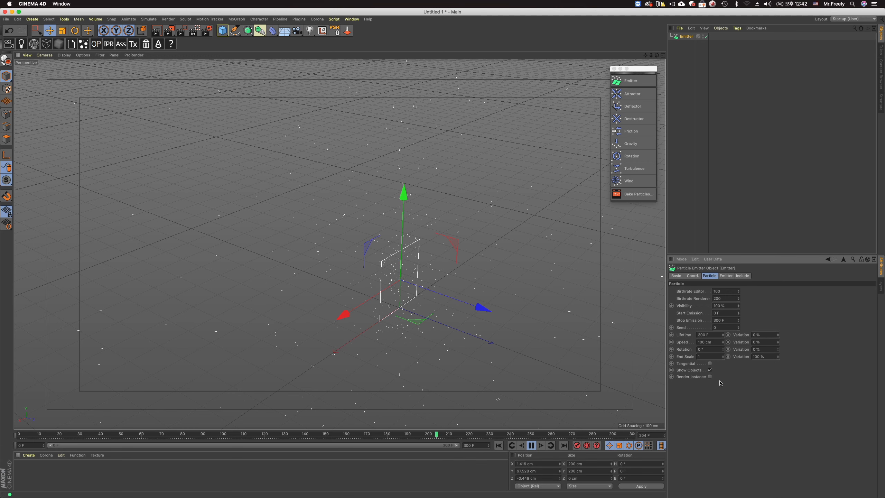
# Replay the animation from the first frame, examine the particle spread from several sides, and stop playback
pyautogui.click(498, 445)
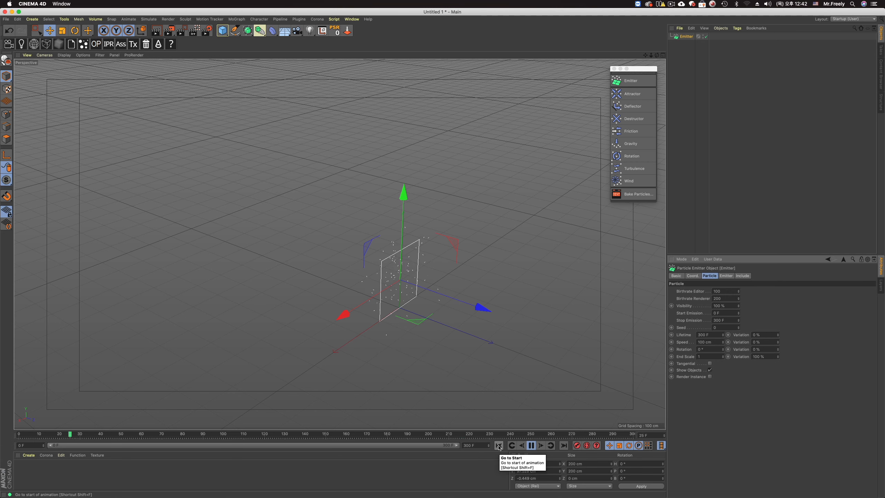
pyautogui.keyDown('alt'); pyautogui.moveTo(428, 360); pyautogui.dragTo(622, 274); pyautogui.keyUp('alt')
pyautogui.keyDown('alt'); pyautogui.moveTo(476, 260); pyautogui.dragTo(375, 279); pyautogui.keyUp('alt')
pyautogui.keyDown('alt'); pyautogui.moveTo(400, 292); pyautogui.dragTo(454, 258, button='middle'); pyautogui.keyUp('alt')
pyautogui.click(531, 446)
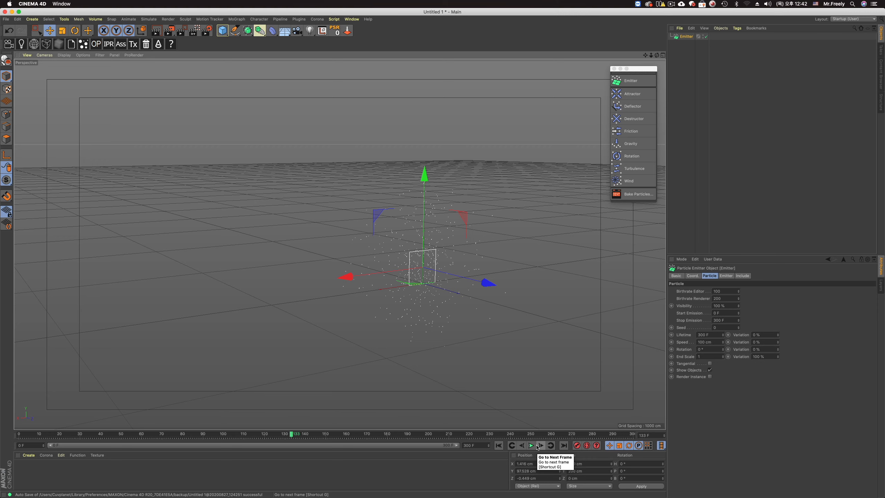
# Try the Cone emitter type with an Angle Horizontal of 90° and play the particles while viewing them from another side
pyautogui.click(725, 276)
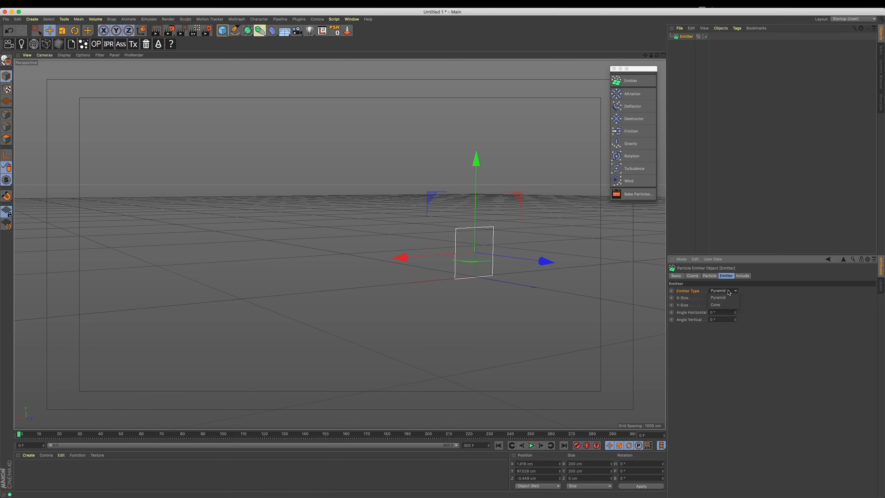
pyautogui.click(722, 290)
pyautogui.click(717, 304)
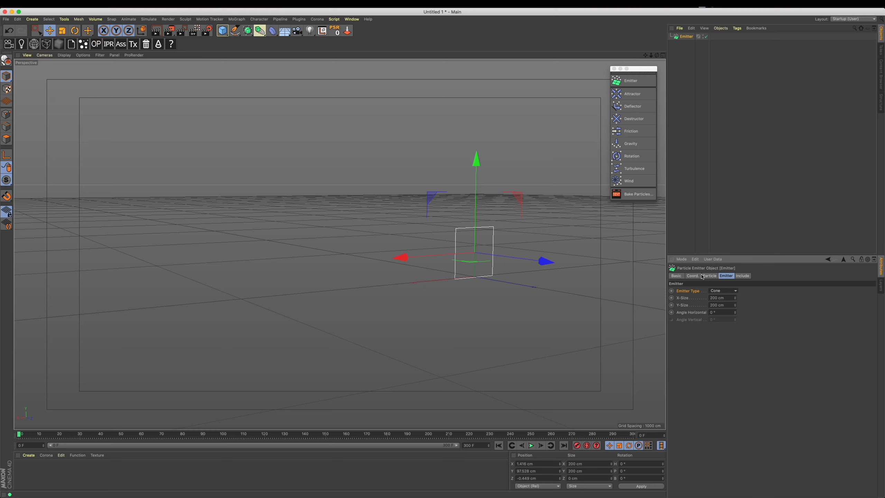
pyautogui.click(684, 314)
pyautogui.write('90')
pyautogui.press('Return')
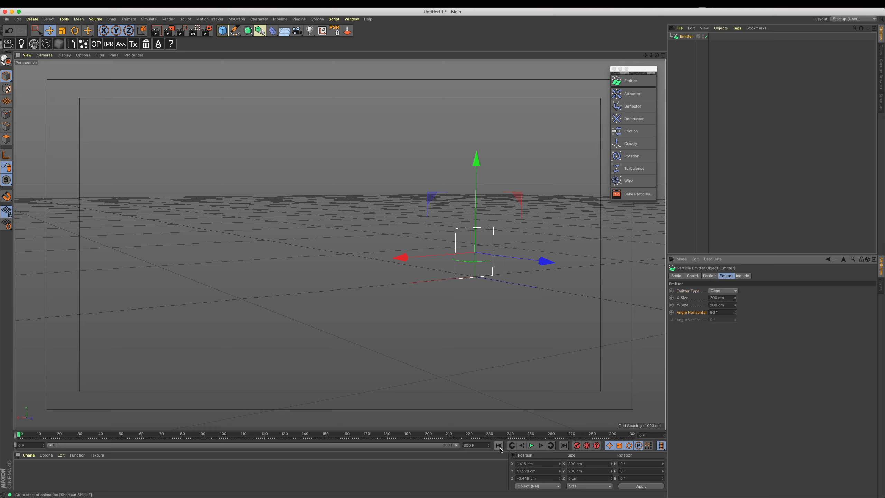
pyautogui.click(535, 446)
pyautogui.keyDown('alt'); pyautogui.moveTo(488, 314); pyautogui.dragTo(484, 250); pyautogui.keyUp('alt')
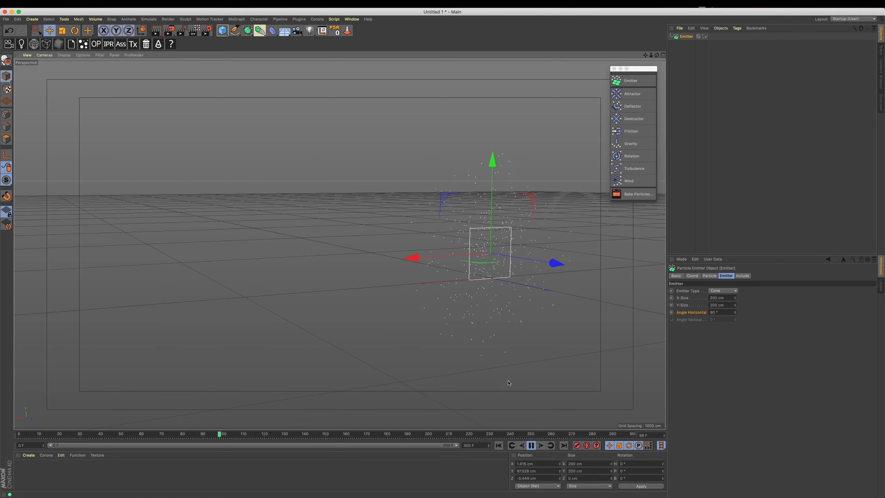
pyautogui.click(530, 445)
# Set the emitter type to Pyramid, look at the emitter's Include settings, and set Angle Horizontal to 0°
pyautogui.click(722, 290)
pyautogui.click(712, 303)
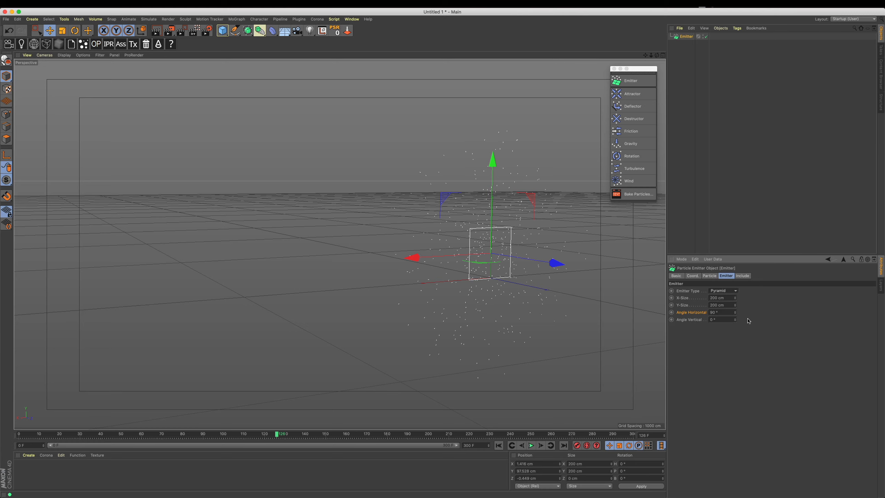
pyautogui.click(743, 277)
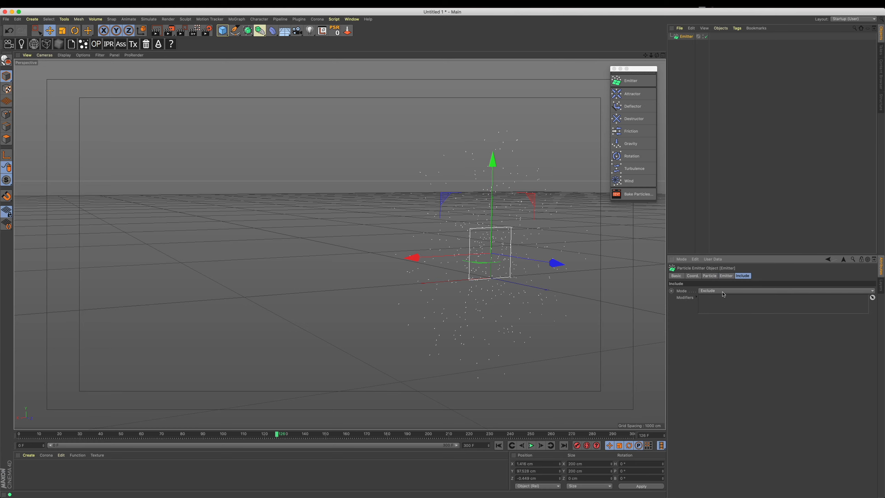
pyautogui.keyDown('alt'); pyautogui.moveTo(529, 223); pyautogui.dragTo(509, 241, button='middle'); pyautogui.keyUp('alt')
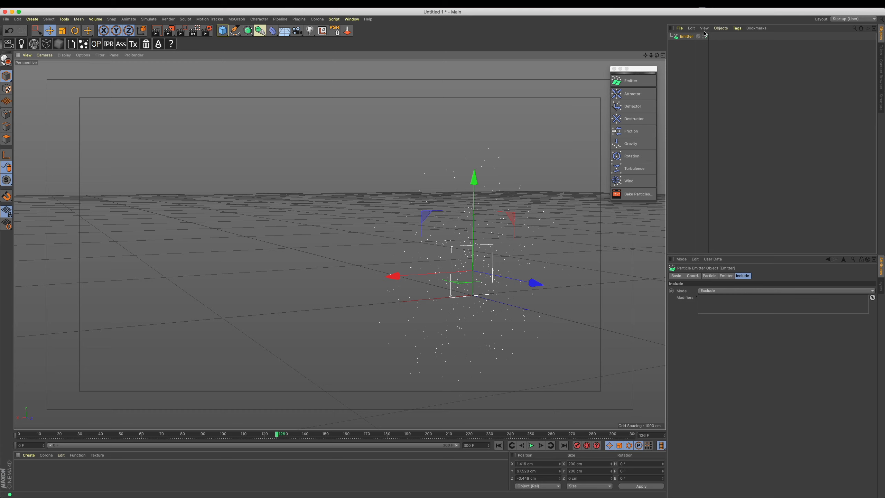
pyautogui.click(725, 275)
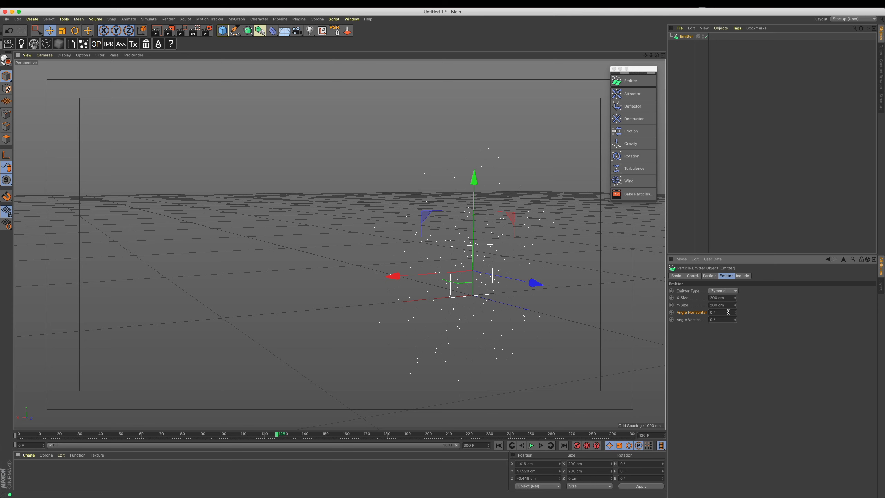
# Replay the animation from the first frame to examine the straight particle stream, and stop playback
pyautogui.click(498, 445)
pyautogui.click(530, 445)
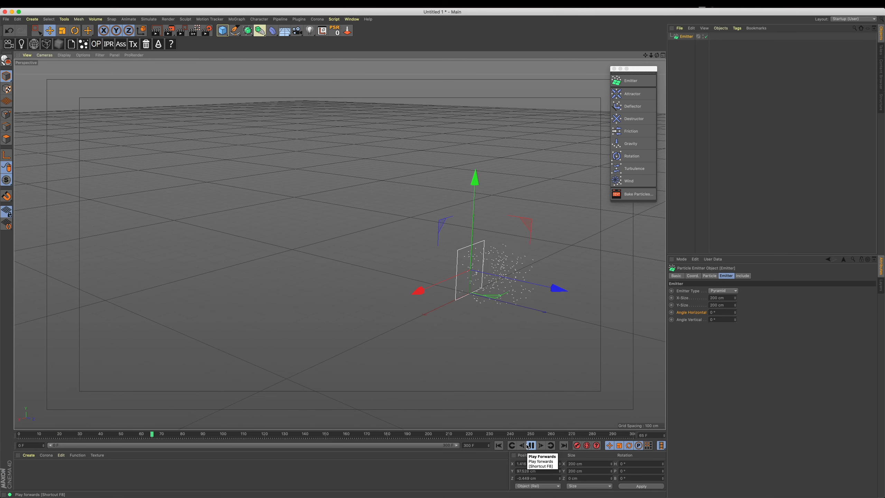
pyautogui.click(530, 446)
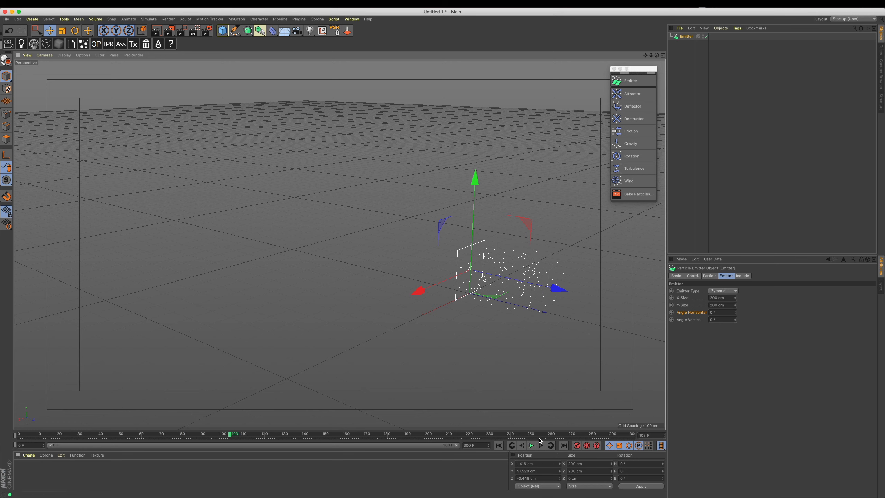
pyautogui.click(531, 445)
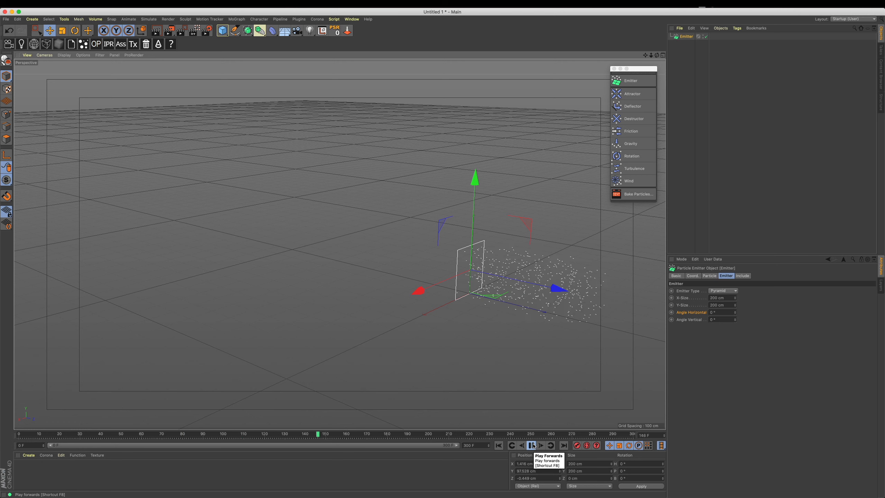
pyautogui.click(531, 445)
# Add an Attractor to the scene and move it above and ahead of the emitter while the particles play
pyautogui.click(631, 93)
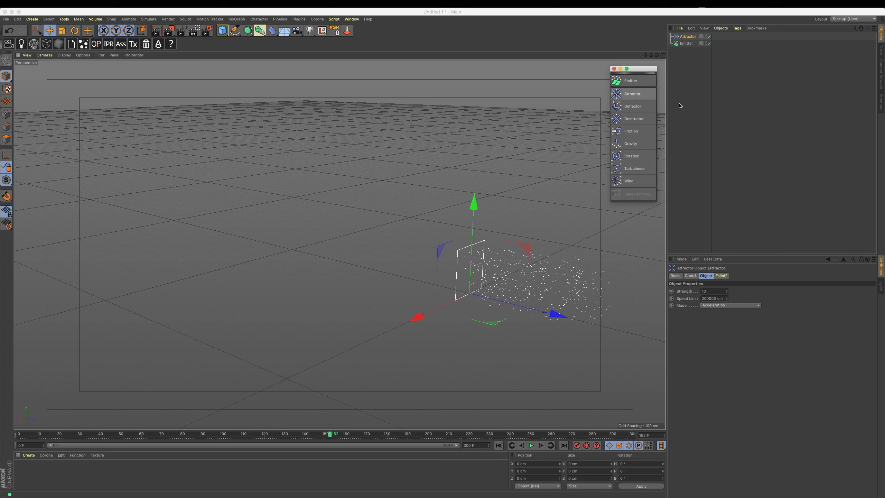
pyautogui.keyDown('alt'); pyautogui.moveTo(519, 241); pyautogui.dragTo(493, 240); pyautogui.keyUp('alt')
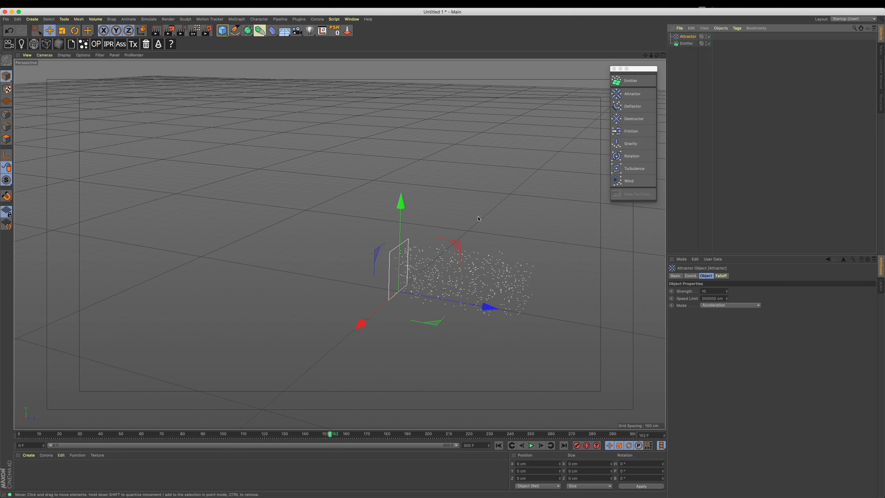
pyautogui.moveTo(460, 256); pyautogui.dragTo(585, 165)
pyautogui.click(531, 446)
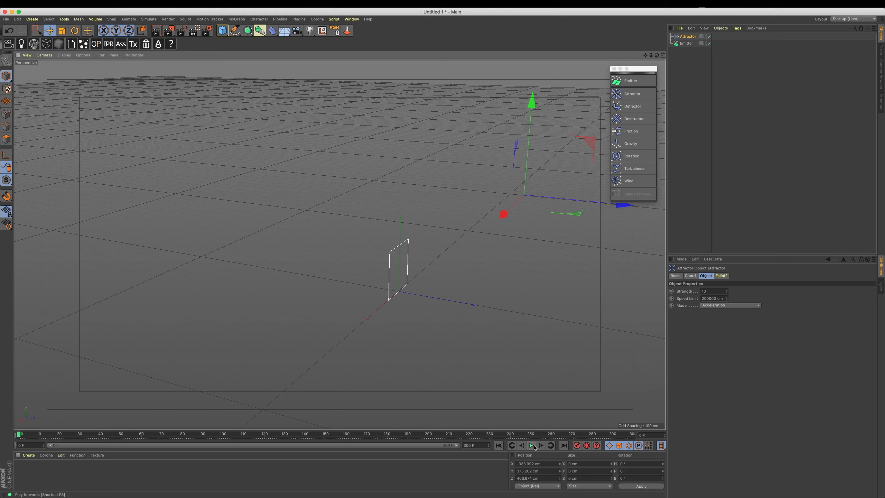
pyautogui.keyDown('alt'); pyautogui.moveTo(445, 340); pyautogui.dragTo(402, 299); pyautogui.keyUp('alt')
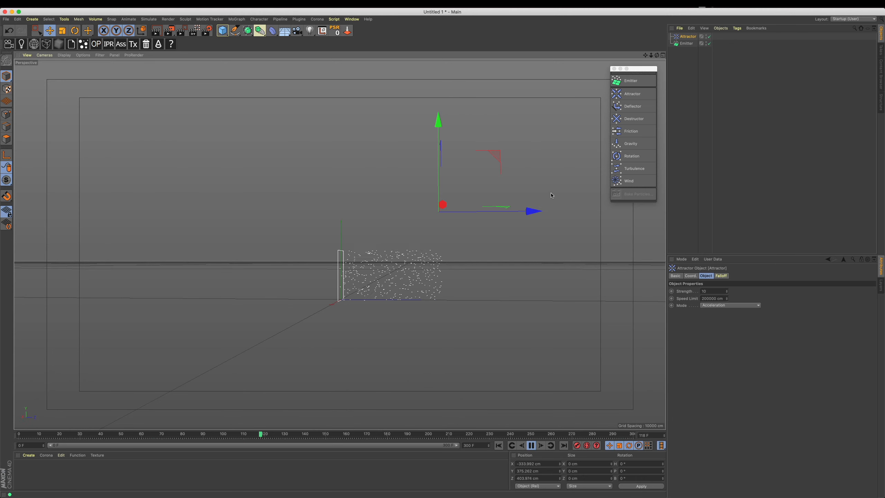
pyautogui.keyDown('alt'); pyautogui.moveTo(503, 181); pyautogui.dragTo(571, 216); pyautogui.keyUp('alt')
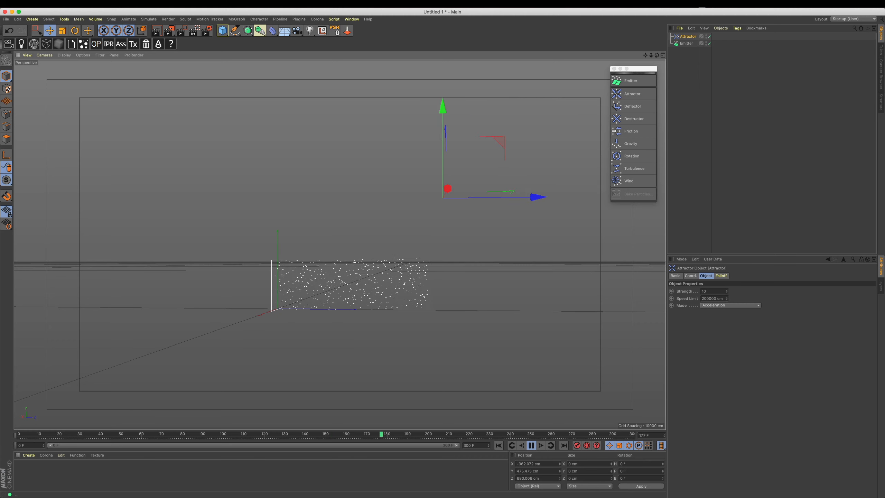
# Set the Attractor's Strength to 1000 and move it behind the emitter, to about Z -573 cm, while the particles play
pyautogui.click(718, 290)
pyautogui.write('0')
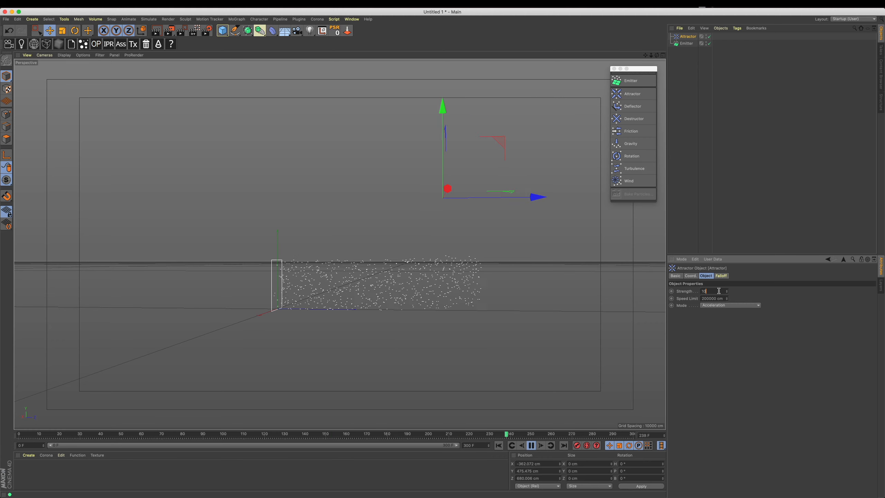
pyautogui.press('Return')
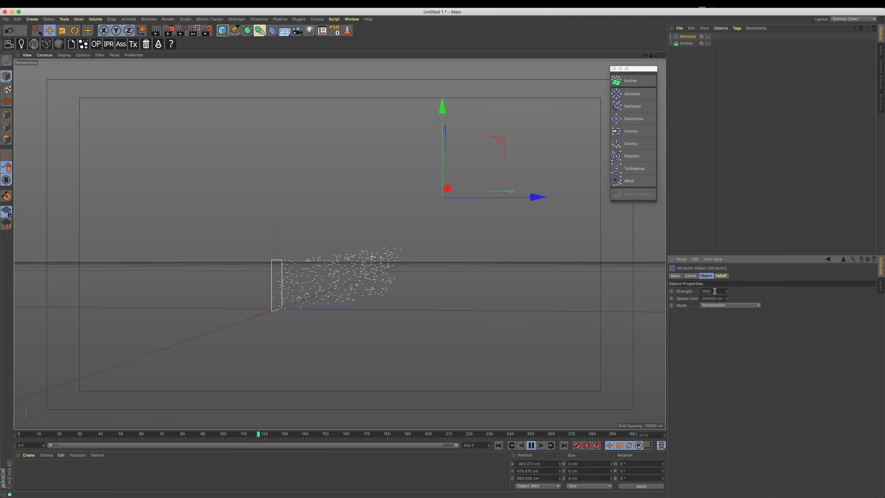
pyautogui.moveTo(486, 152); pyautogui.dragTo(204, 183)
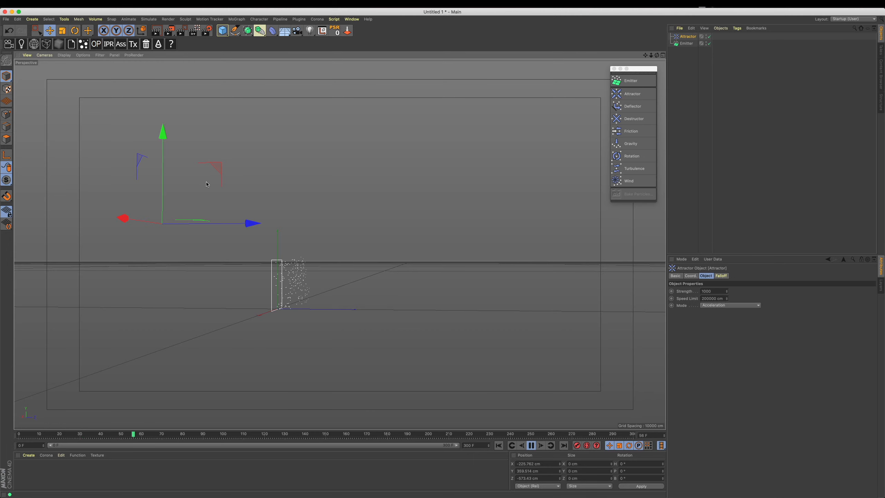
pyautogui.keyDown('alt'); pyautogui.moveTo(312, 231); pyautogui.dragTo(284, 245); pyautogui.keyUp('alt')
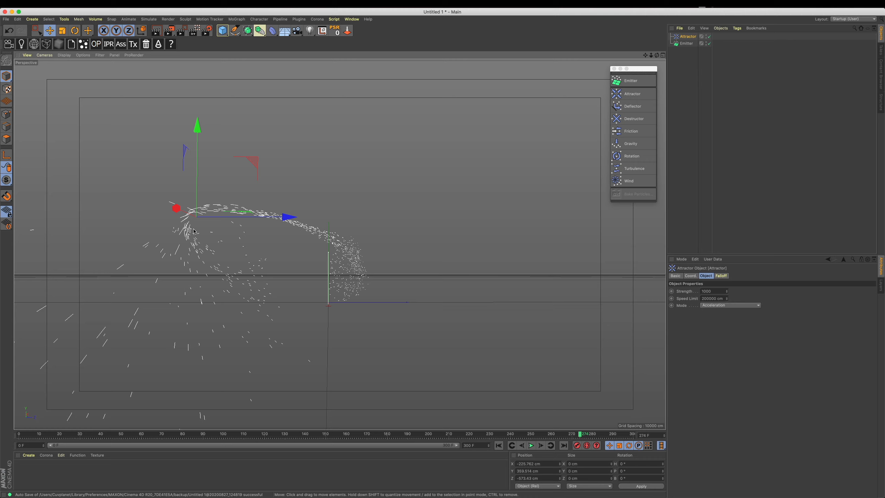
# Try an Attractor Speed Limit of 20 cm, restore it to 200000 cm, and replay the animation from the first frame
pyautogui.click(718, 298)
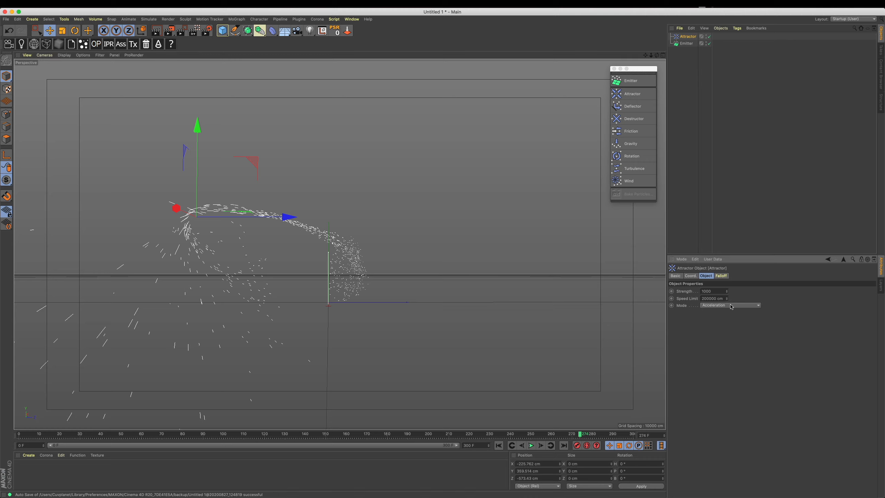
pyautogui.click(498, 445)
pyautogui.click(531, 446)
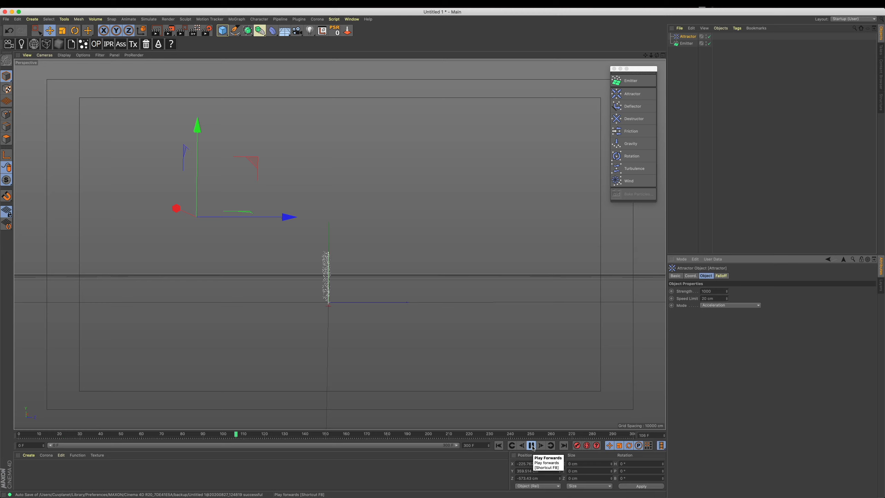
pyautogui.click(531, 445)
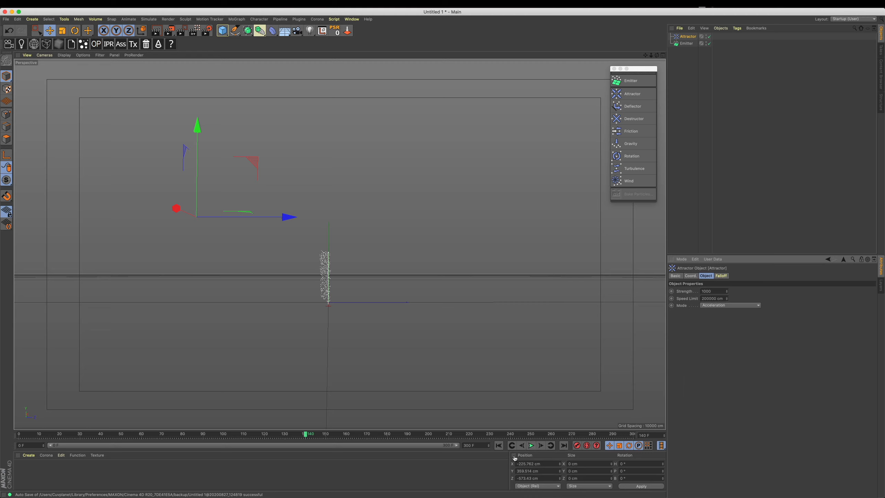
pyautogui.click(499, 445)
pyautogui.click(531, 445)
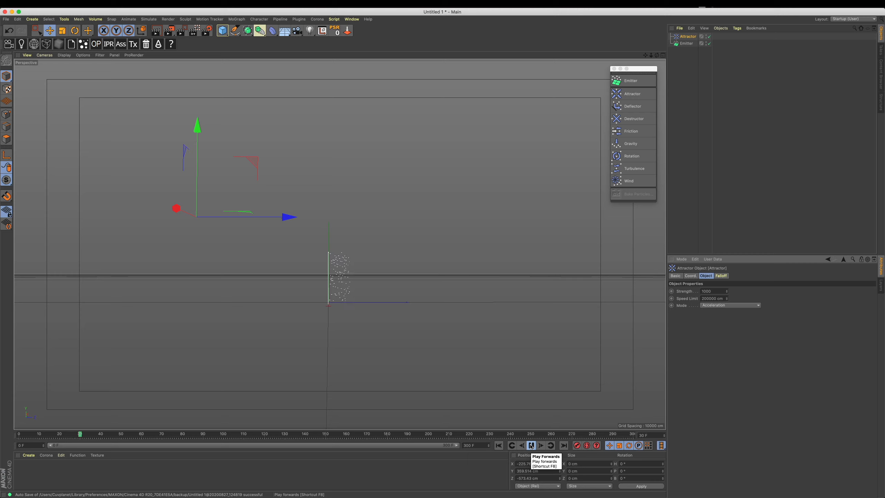
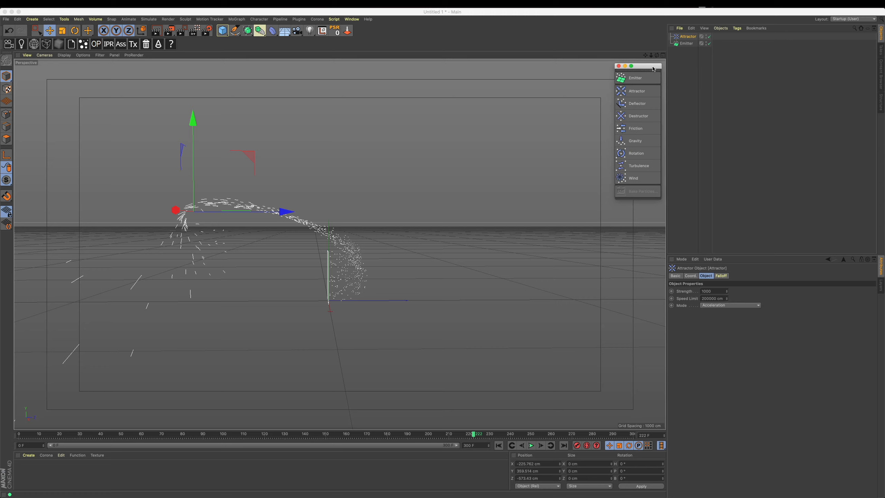
# Add a Linear Field to the Attractor's falloff, move it along Z toward the emitter and rotate it to a 90° heading
pyautogui.moveTo(653, 70); pyautogui.dragTo(653, 70)
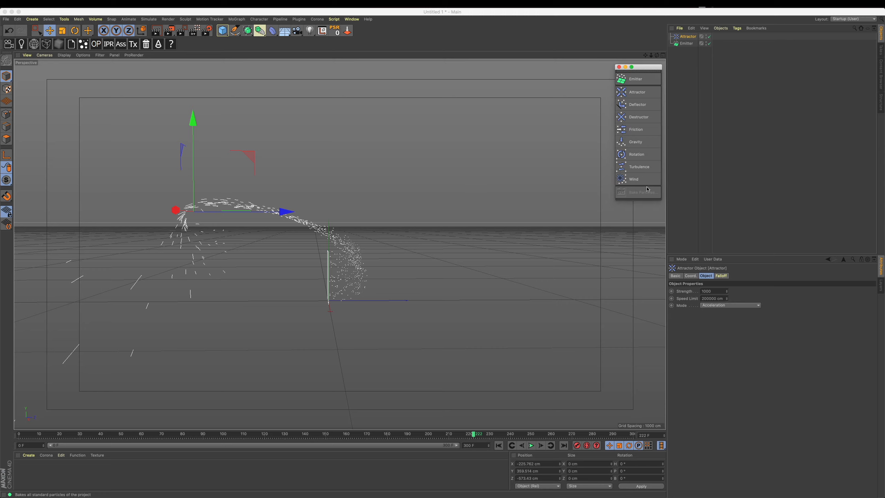
pyautogui.click(725, 278)
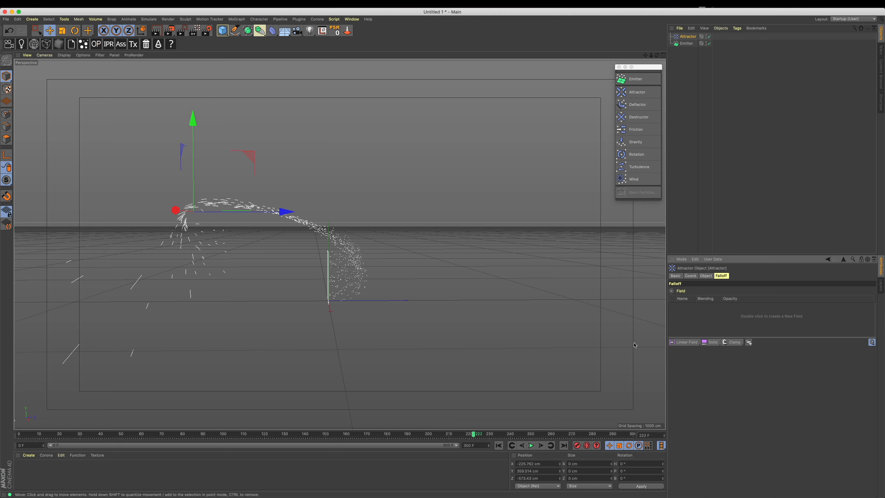
pyautogui.click(684, 342)
pyautogui.moveTo(283, 212); pyautogui.dragTo(329, 212)
pyautogui.keyDown('alt'); pyautogui.moveTo(331, 213); pyautogui.dragTo(328, 278); pyautogui.keyUp('alt')
pyautogui.click(74, 30)
pyautogui.moveTo(256, 235); pyautogui.dragTo(375, 177)
pyautogui.press('e')
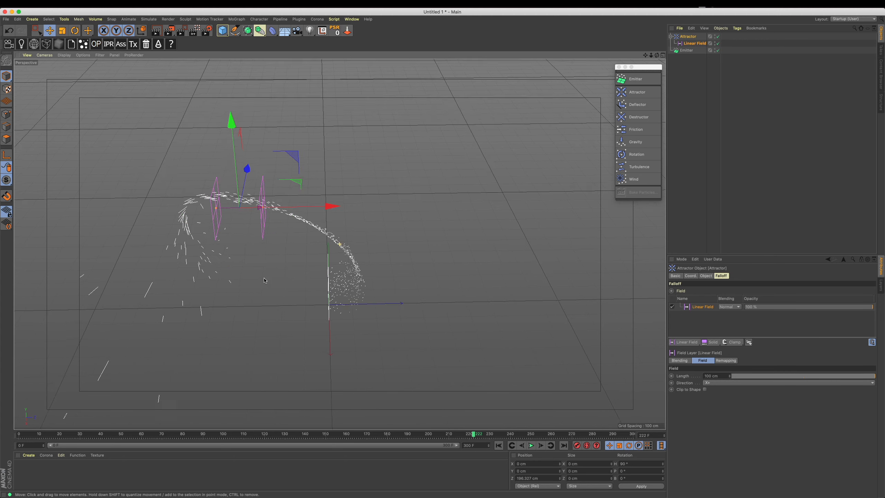
# Play the animation, shift the Linear Field closer to the emitter, and move the Attractor to the emitter's front side
pyautogui.click(532, 446)
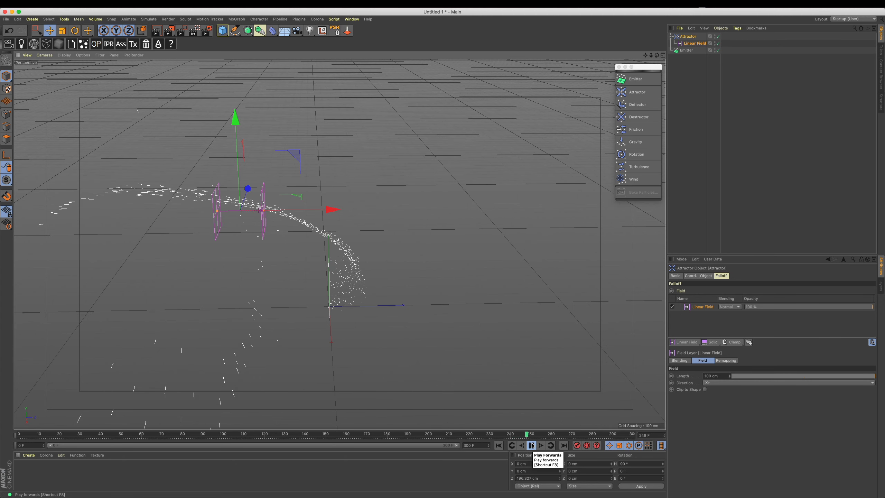
pyautogui.moveTo(292, 182); pyautogui.dragTo(311, 219)
pyautogui.click(688, 36)
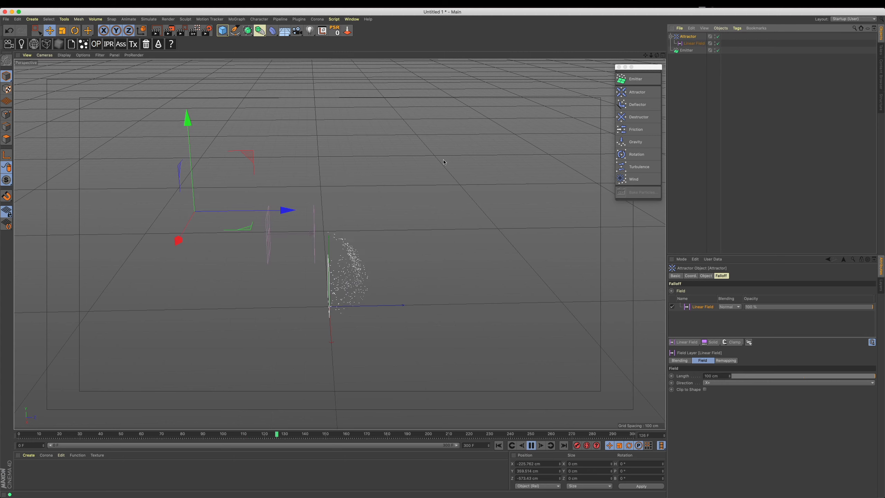
pyautogui.moveTo(319, 166); pyautogui.dragTo(558, 180)
# Reposition the Linear Field near the Attractor, ahead of the particle stream, to about X 41, Y 3, Z 152 cm
pyautogui.click(694, 43)
pyautogui.moveTo(564, 223); pyautogui.dragTo(502, 335)
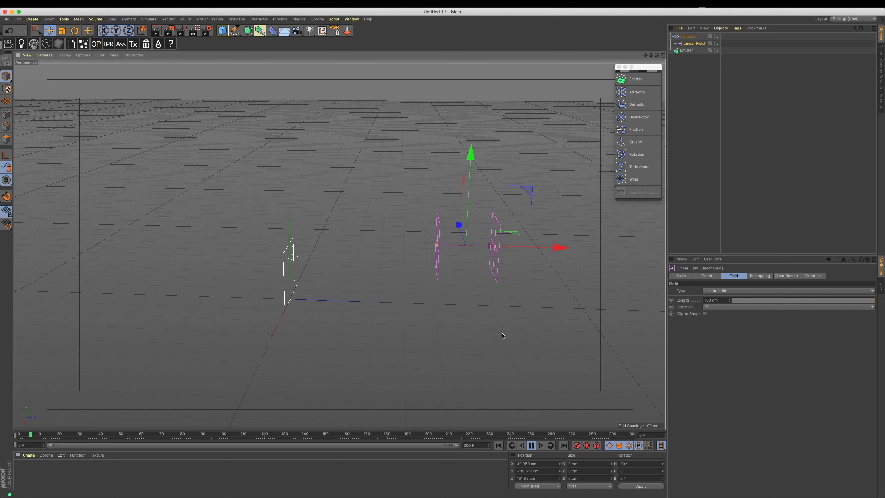
pyautogui.moveTo(479, 214); pyautogui.dragTo(440, 156)
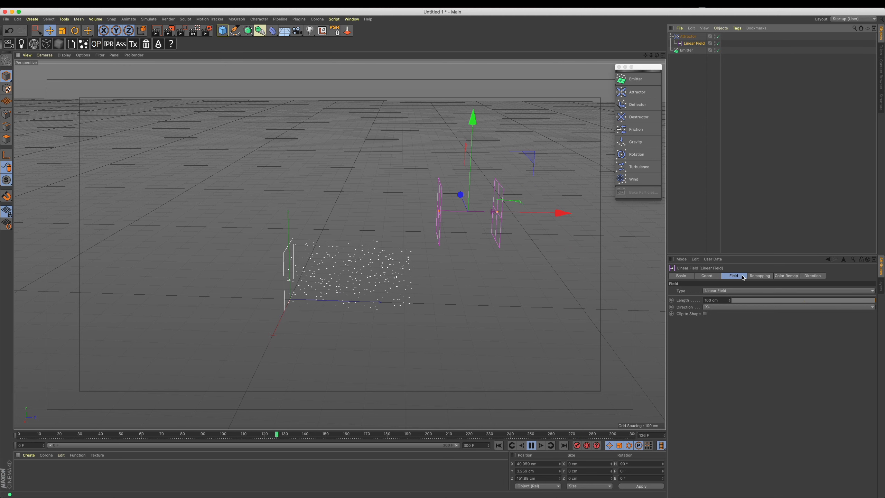
# Change the falloff field's type to Spherical Field, move it into the particle stream and lower it below the stream
pyautogui.click(727, 290)
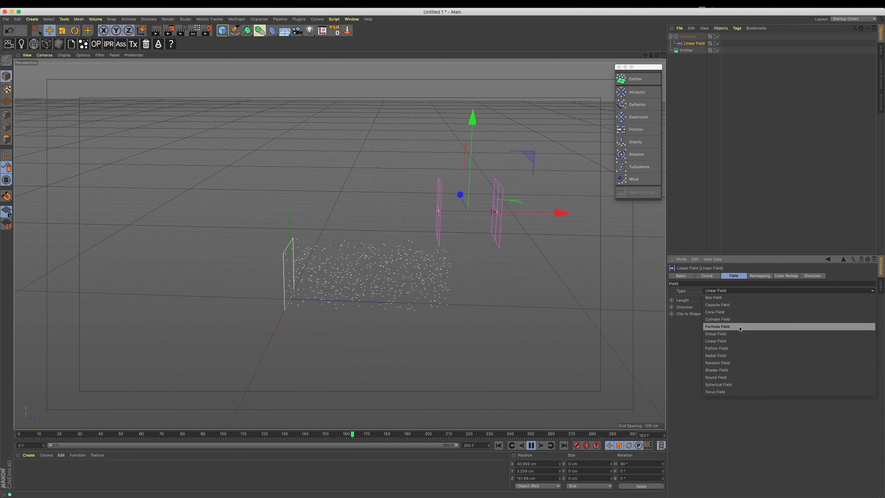
pyautogui.click(741, 384)
pyautogui.moveTo(499, 184); pyautogui.dragTo(431, 224)
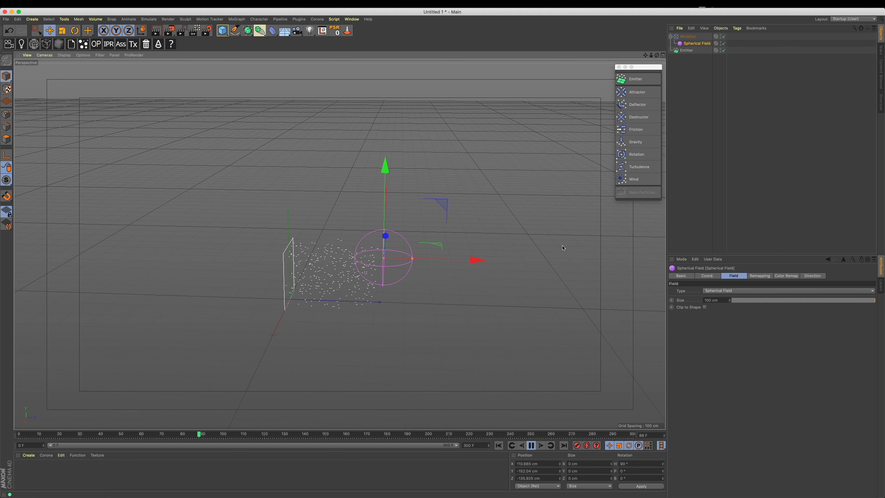
pyautogui.moveTo(484, 234); pyautogui.dragTo(457, 329)
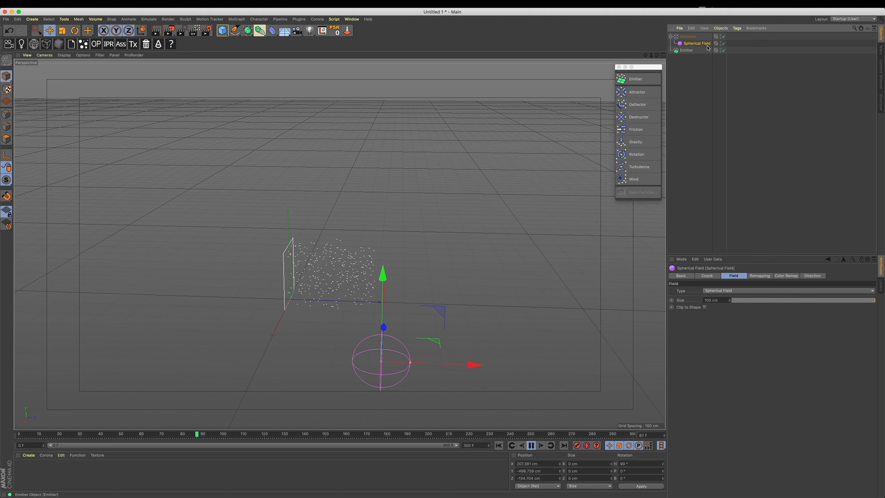
# Select the Attractor and move its Spherical Field up into the particle stream, just ahead of the emitter
pyautogui.click(679, 28)
pyautogui.click(722, 17)
pyautogui.click(692, 37)
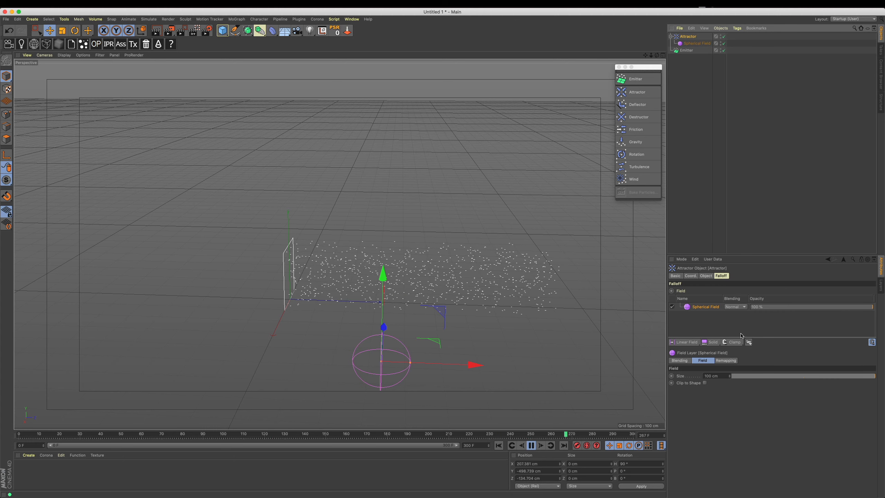
pyautogui.moveTo(409, 348); pyautogui.dragTo(365, 259)
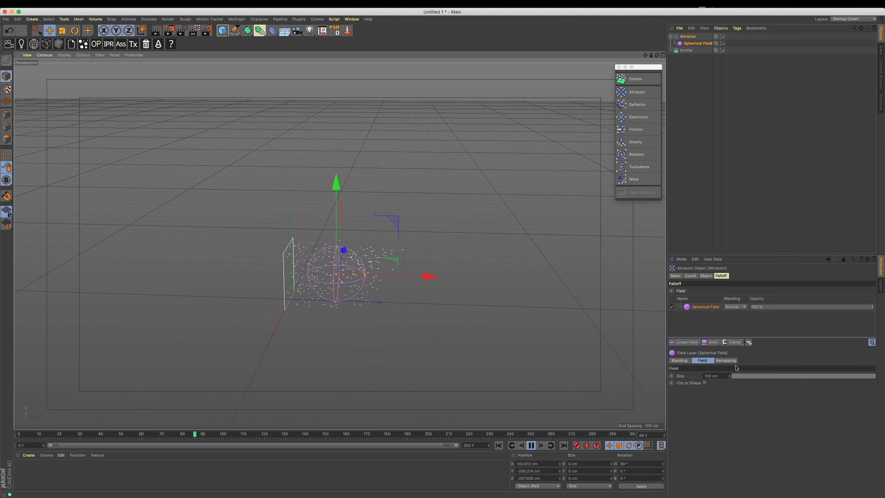
# Add a Linear Field to the Attractor's falloff, put the Spherical Field above it, and set the Spherical Field to 0% opacity with Multiply blending
pyautogui.click(683, 342)
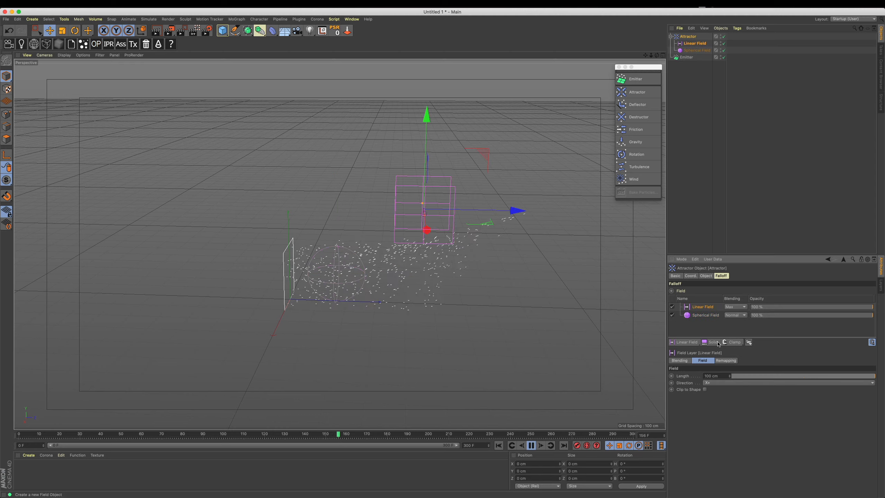
pyautogui.moveTo(709, 318); pyautogui.dragTo(719, 312)
pyautogui.click(710, 307)
pyautogui.click(751, 307)
pyautogui.click(741, 306)
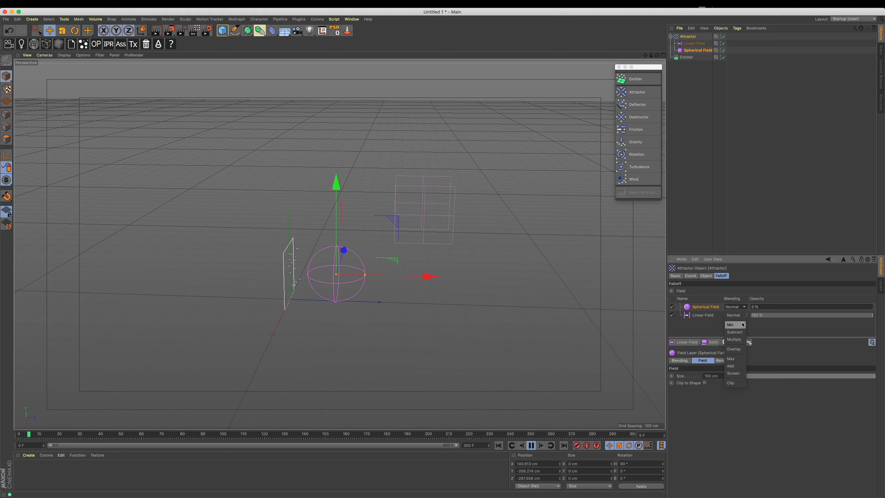
pyautogui.click(740, 339)
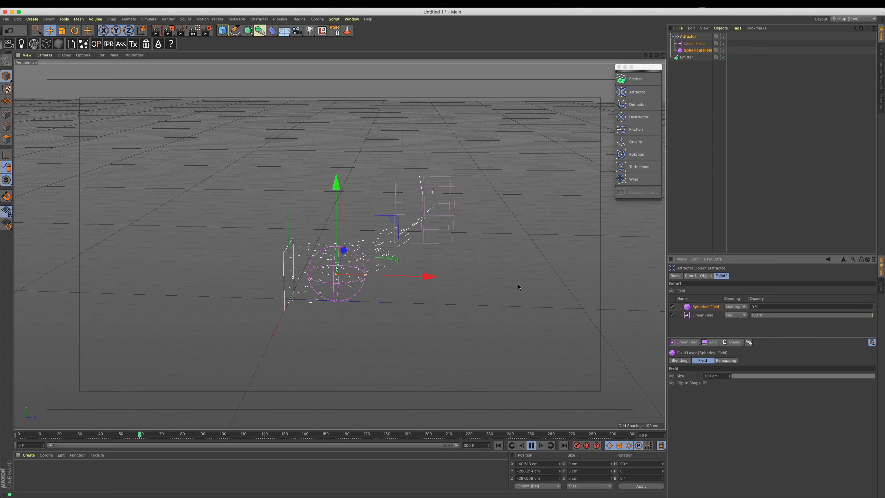
# Delete the Linear Field, the Spherical Field and the Attractor, keeping only the Emitter in the scene
pyautogui.click(700, 315)
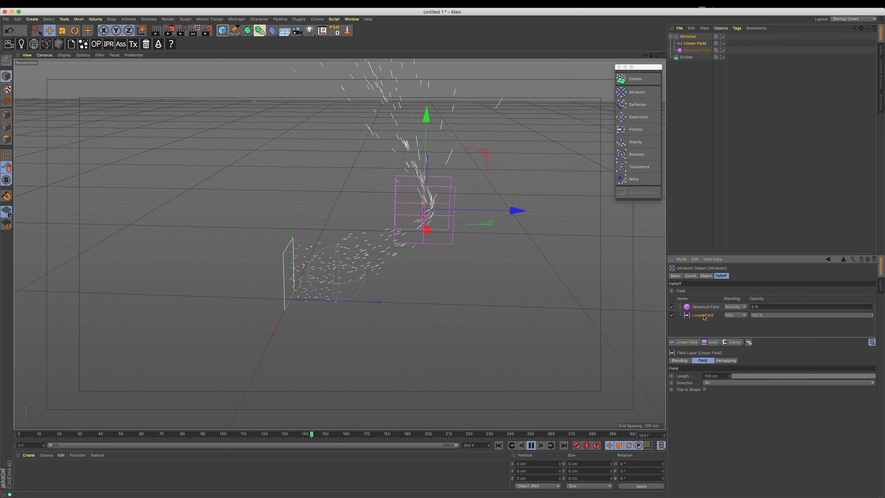
pyautogui.press('Delete')
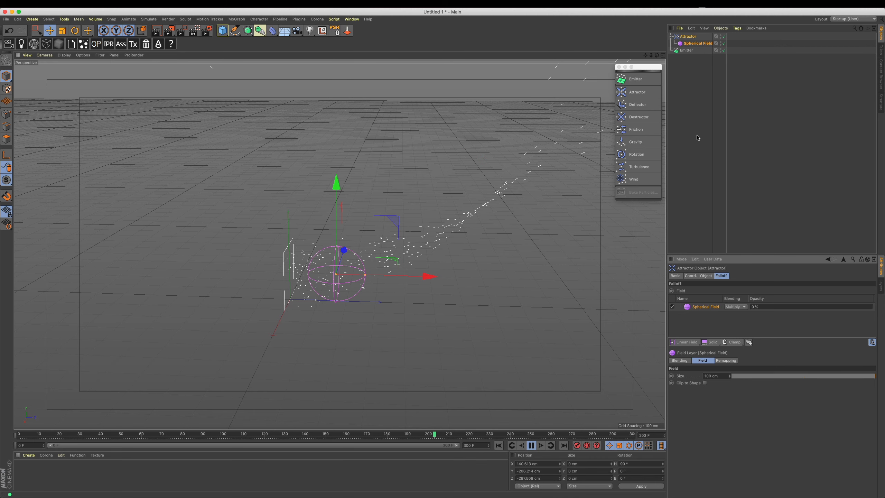
pyautogui.click(694, 43)
pyautogui.press('Delete')
pyautogui.click(693, 43)
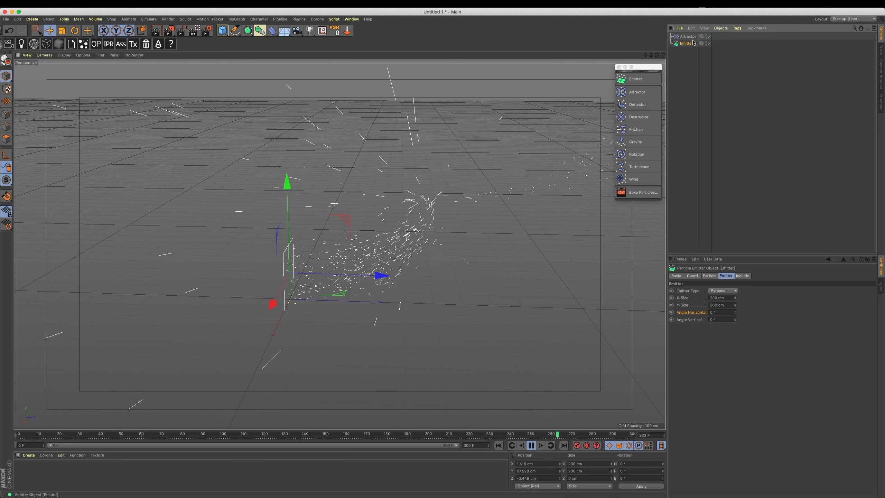
pyautogui.press('Delete')
pyautogui.press('super+z')
pyautogui.click(690, 37)
pyautogui.press('Delete')
# Add a Deflector in the particle stream at about X -66, Y 112, Z 375 cm and set its size to 300 by 300 cm
pyautogui.click(638, 105)
pyautogui.moveTo(411, 309); pyautogui.dragTo(520, 276)
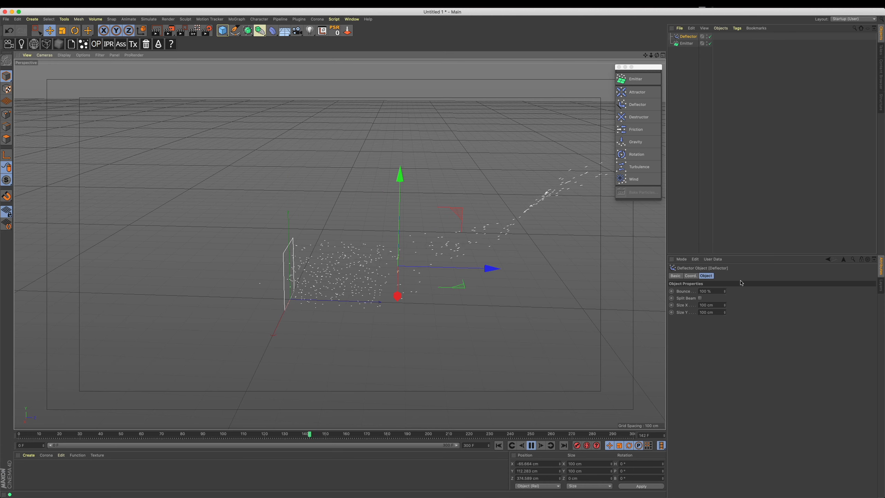
pyautogui.click(716, 291)
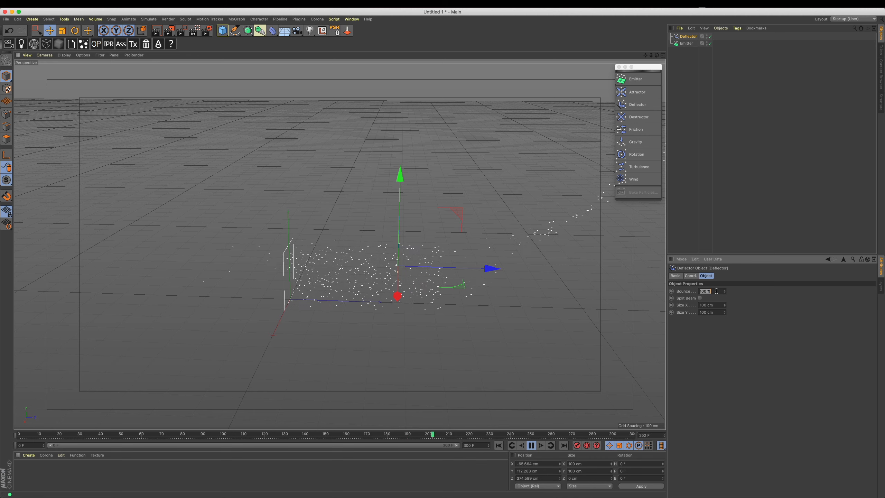
pyautogui.press('Tab')
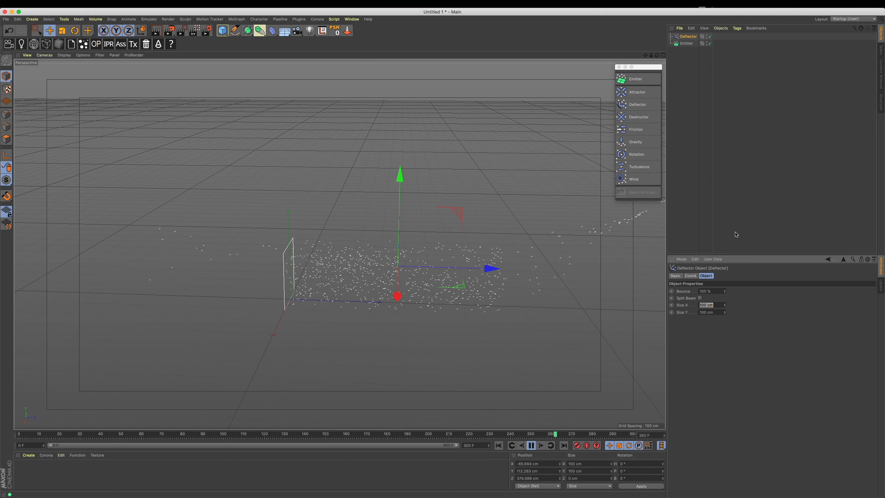
pyautogui.write('300')
pyautogui.keyDown('alt'); pyautogui.moveTo(483, 217); pyautogui.dragTo(639, 303); pyautogui.keyUp('alt')
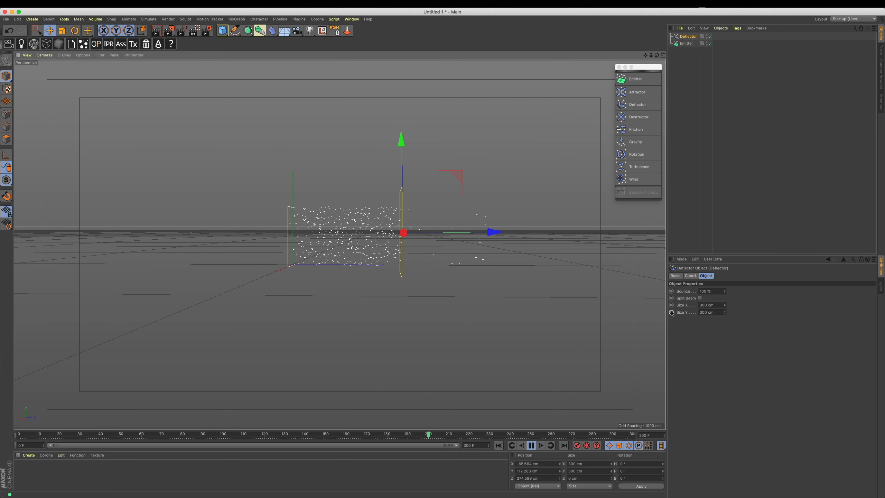
# Try the Deflector's Split Beam option during playback, switch it off again and pause the animation
pyautogui.click(699, 297)
pyautogui.keyDown('alt'); pyautogui.moveTo(458, 381); pyautogui.dragTo(480, 381); pyautogui.keyUp('alt')
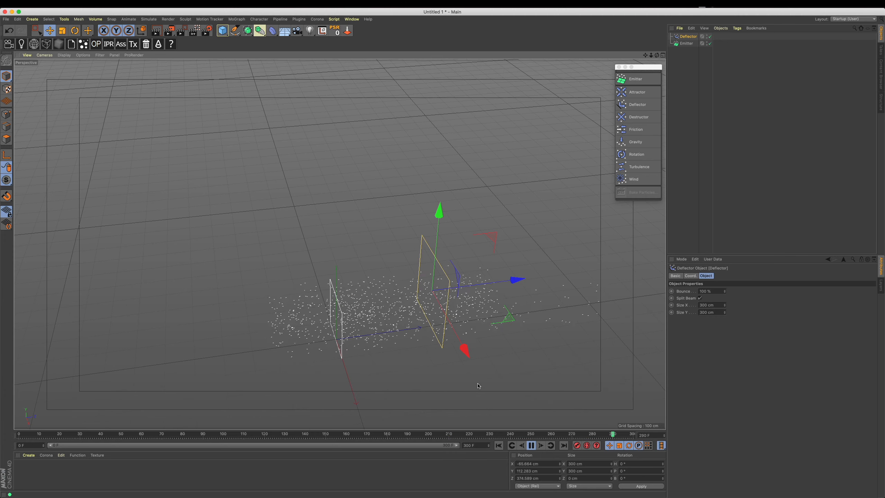
pyautogui.click(701, 298)
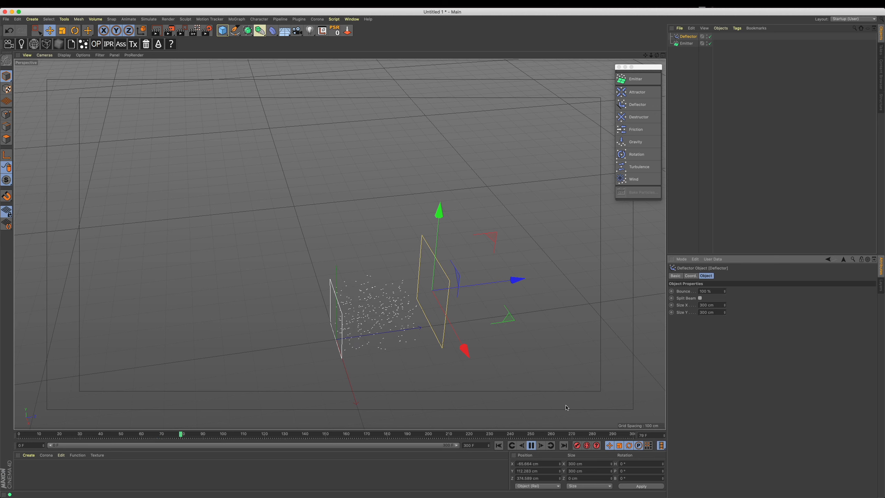
pyautogui.click(531, 446)
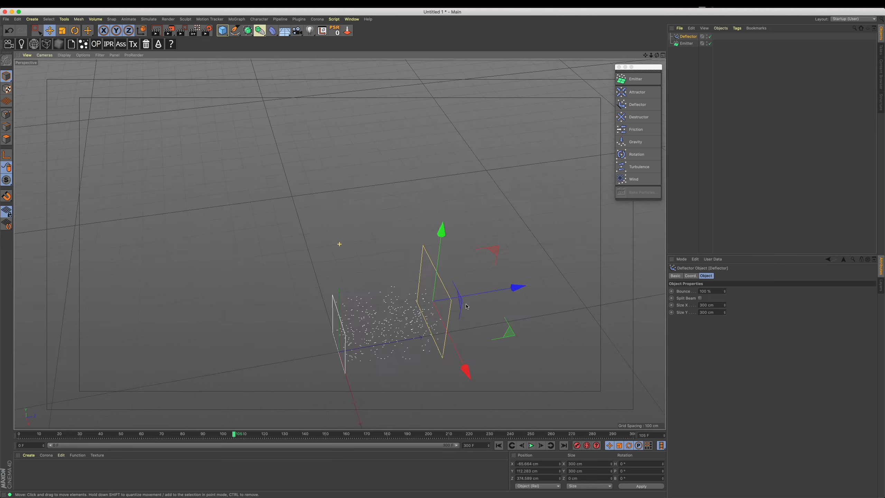
pyautogui.keyDown('alt'); pyautogui.moveTo(449, 226); pyautogui.dragTo(470, 230); pyautogui.keyUp('alt')
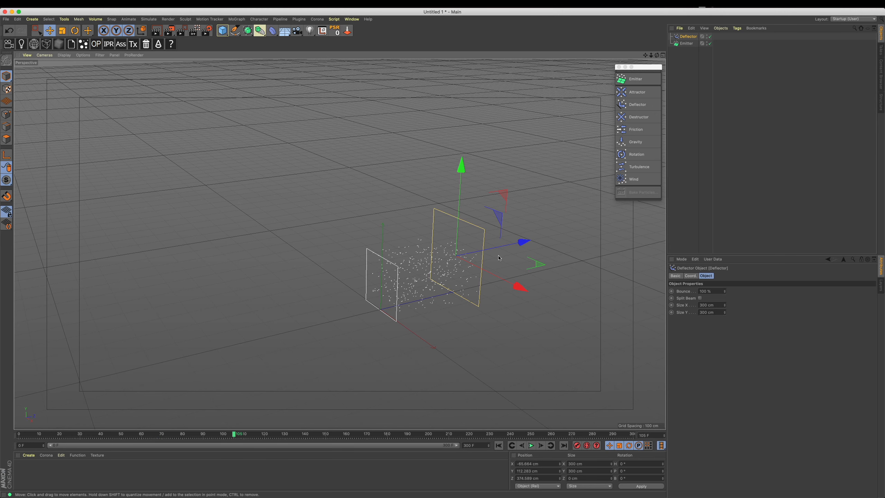
# Enable Split Beam, move the Deflector to about X 6, Y 108, Z 271 cm and play the animation
pyautogui.click(700, 298)
pyautogui.keyDown('alt'); pyautogui.moveTo(340, 243); pyautogui.dragTo(523, 401); pyautogui.keyUp('alt')
pyautogui.click(531, 445)
pyautogui.keyDown('alt'); pyautogui.moveTo(575, 401); pyautogui.dragTo(644, 341); pyautogui.keyUp('alt')
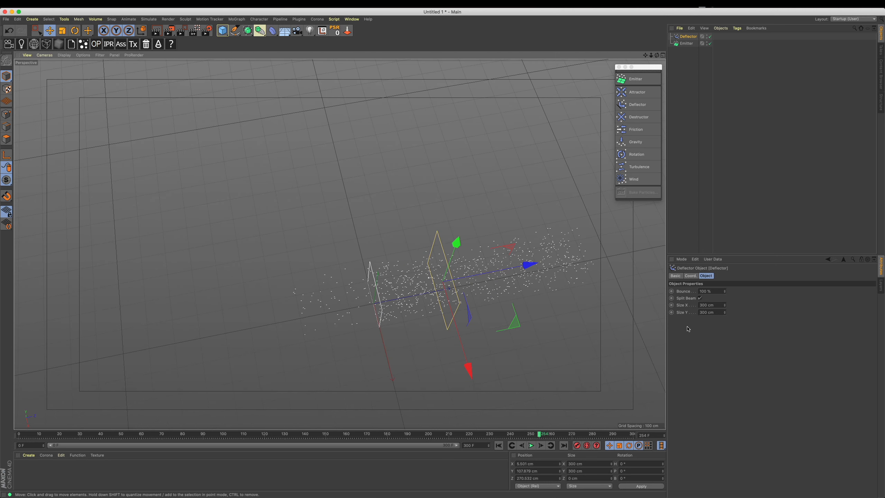
# Disable Split Beam on the Deflector and replay the particle animation from the first frame
pyautogui.click(700, 298)
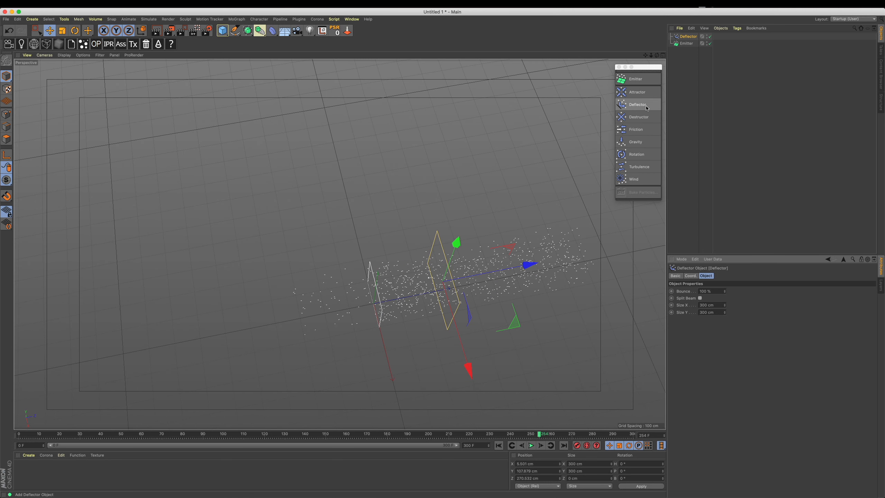
pyautogui.click(499, 445)
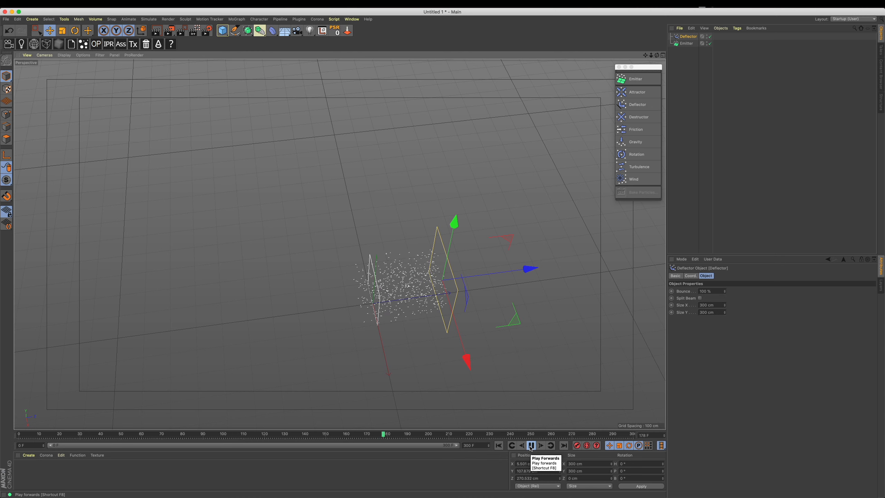
pyautogui.click(530, 446)
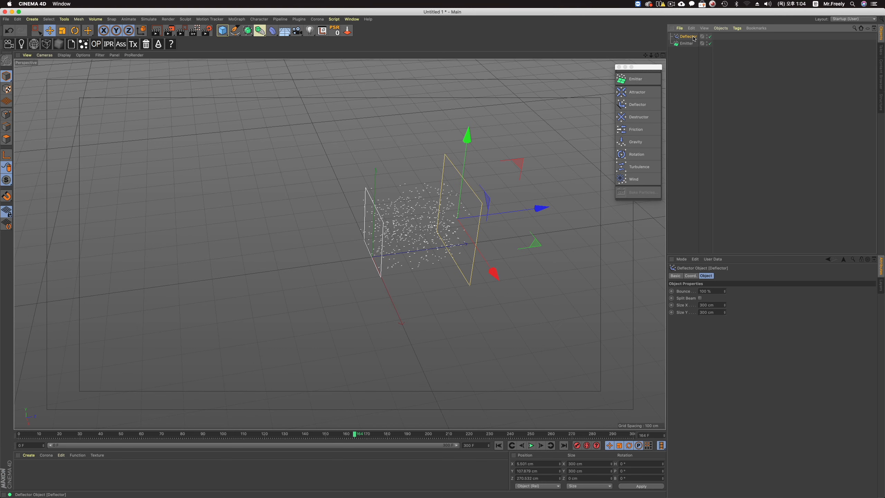
# Replace the Deflector with a Destructor at about X -38, Y 45, Z 309 cm and play the animation from the start
pyautogui.press('Delete')
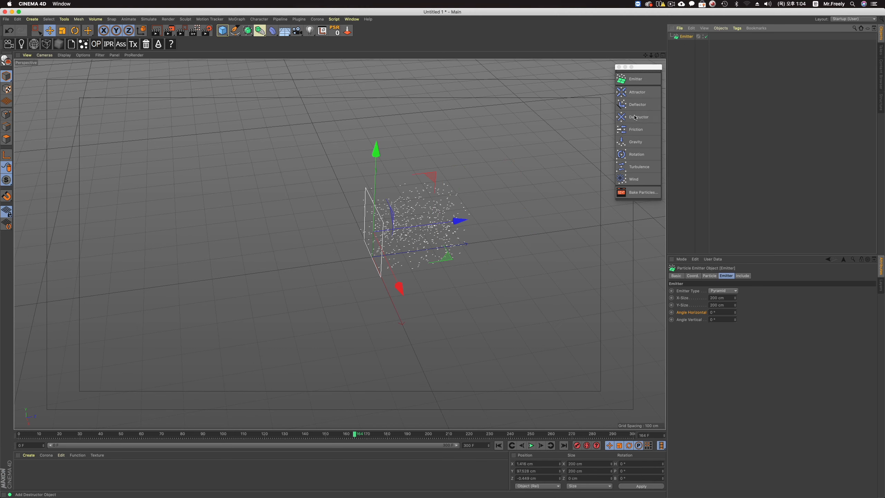
pyautogui.click(635, 118)
pyautogui.moveTo(457, 245); pyautogui.dragTo(515, 388)
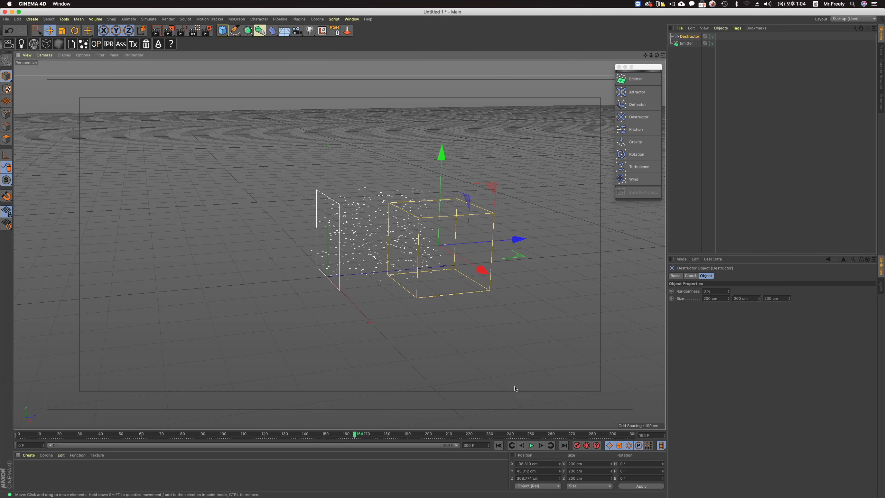
pyautogui.click(498, 445)
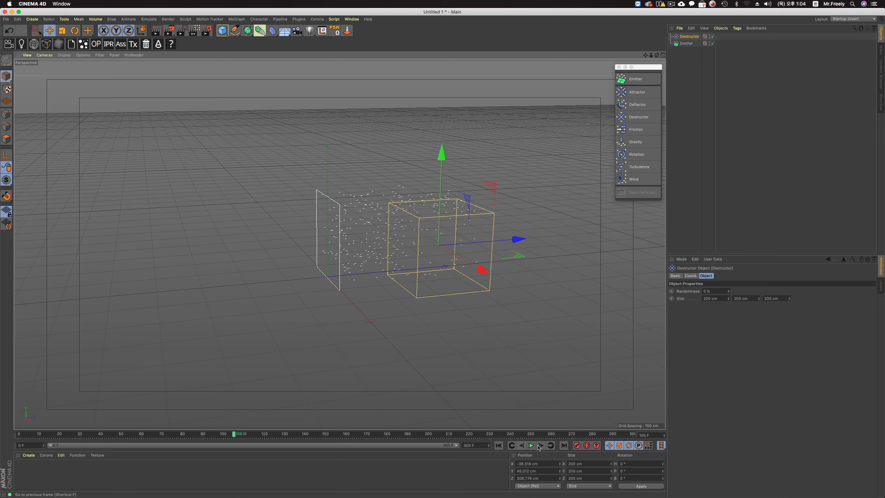
pyautogui.click(531, 445)
# Set the Destructor's size to 300 cm on all three axes, move it to about X -12, Y 81, Z 309 cm and play the animation
pyautogui.click(716, 298)
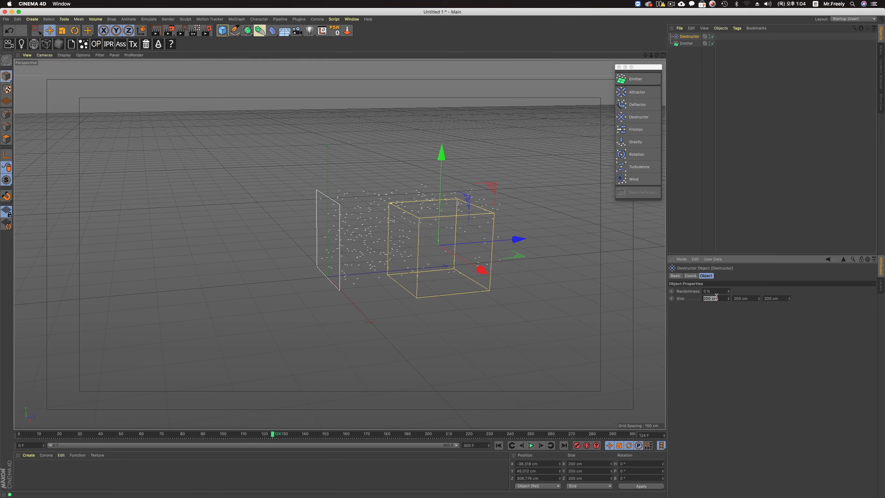
pyautogui.write('300')
pyautogui.press('Tab')
pyautogui.write('300')
pyautogui.press('Tab')
pyautogui.write('300')
pyautogui.press('Return')
pyautogui.keyDown('alt'); pyautogui.moveTo(418, 216); pyautogui.dragTo(491, 171); pyautogui.keyUp('alt')
pyautogui.moveTo(395, 108); pyautogui.dragTo(395, 95)
pyautogui.moveTo(487, 198); pyautogui.dragTo(510, 441)
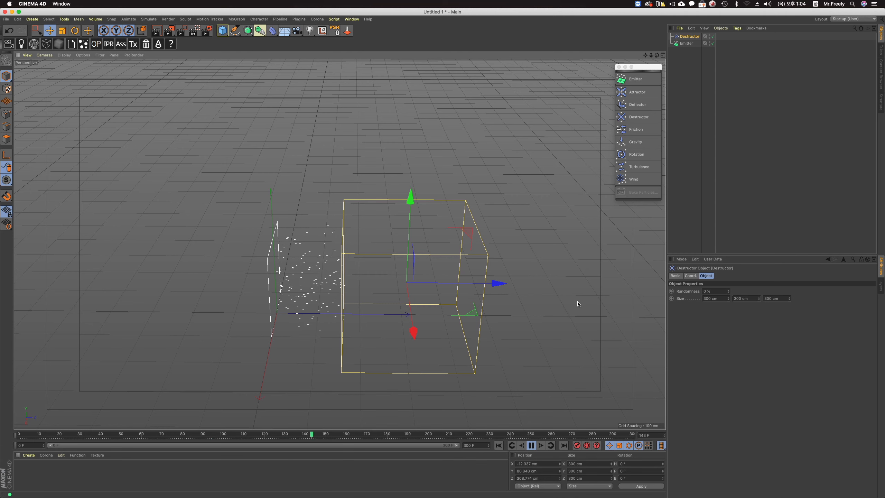
# Set the Destructor's randomness to 30% and check the Emitter's particle settings
pyautogui.click(714, 291)
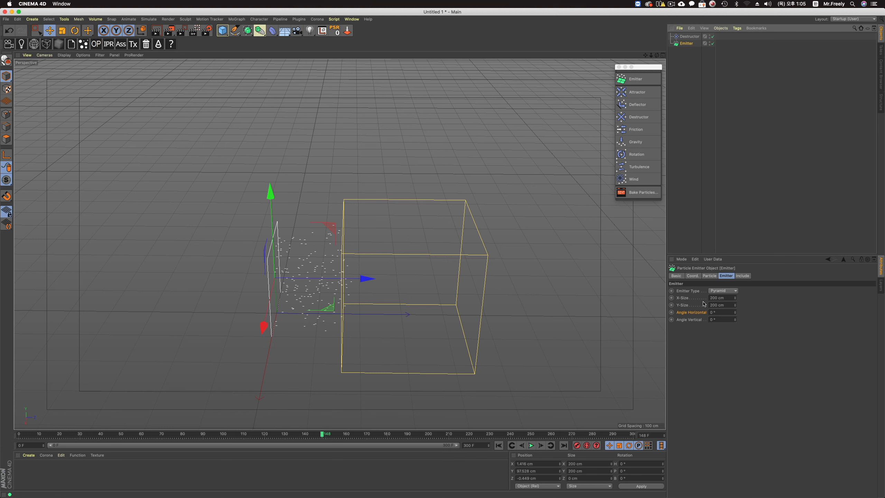
pyautogui.click(709, 275)
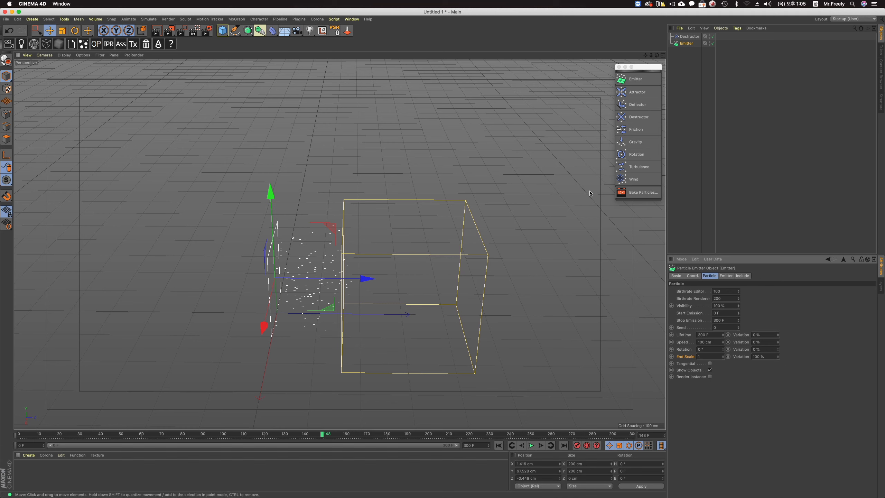
pyautogui.click(694, 38)
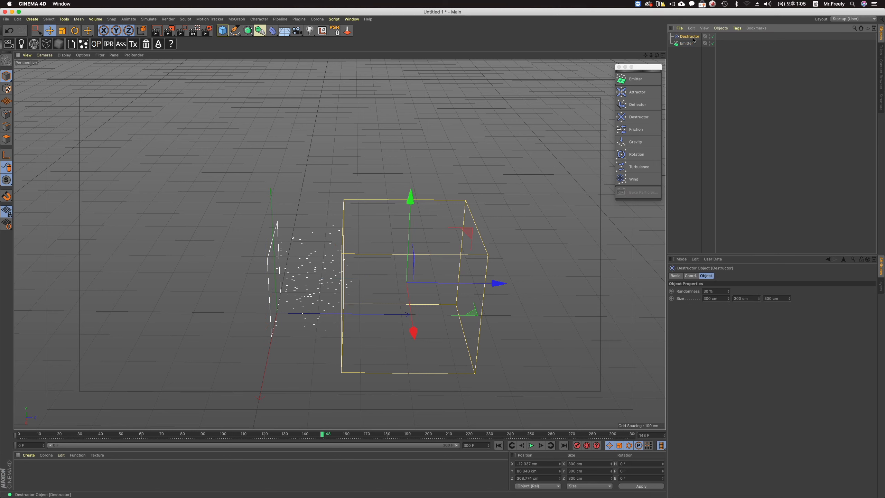
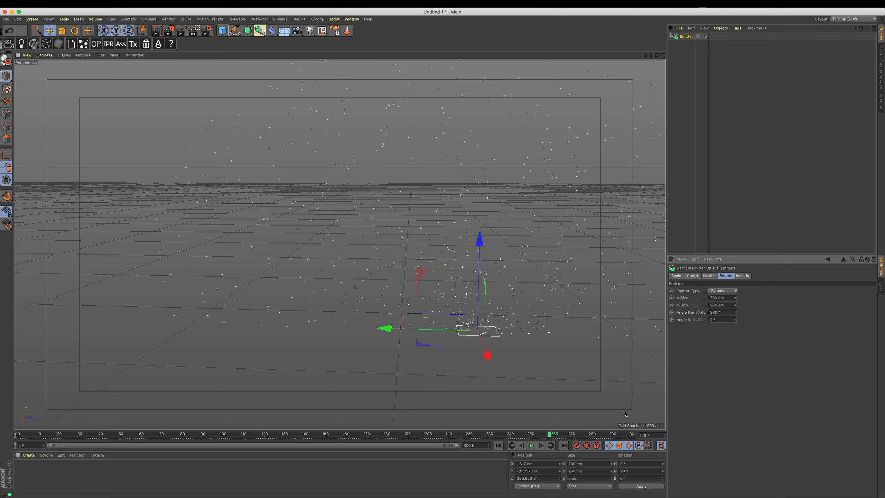
# Replay the Emitter's 360° horizontal-angle emission from the first frame and examine how the particles spread
pyautogui.click(498, 445)
pyautogui.click(531, 445)
pyautogui.keyDown('alt'); pyautogui.moveTo(495, 383); pyautogui.dragTo(340, 243); pyautogui.keyUp('alt')
pyautogui.click(530, 446)
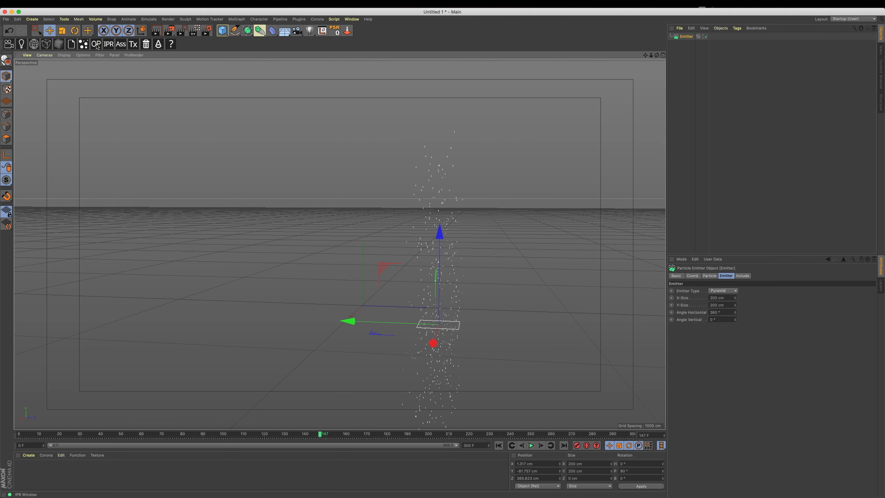
# Rotate the Emitter to a 0° pitch and replay the animation from the start to view the particle spread
pyautogui.click(74, 30)
pyautogui.moveTo(451, 269); pyautogui.dragTo(455, 403)
pyautogui.press('e')
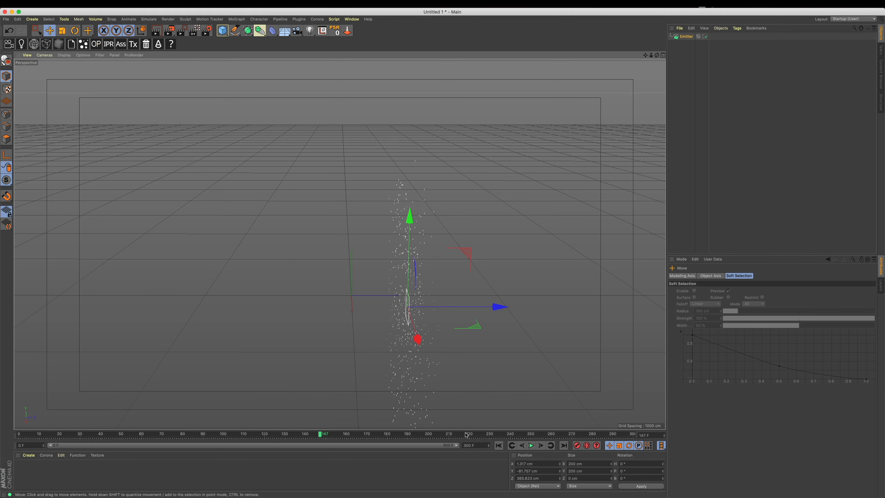
pyautogui.click(498, 445)
pyautogui.click(531, 445)
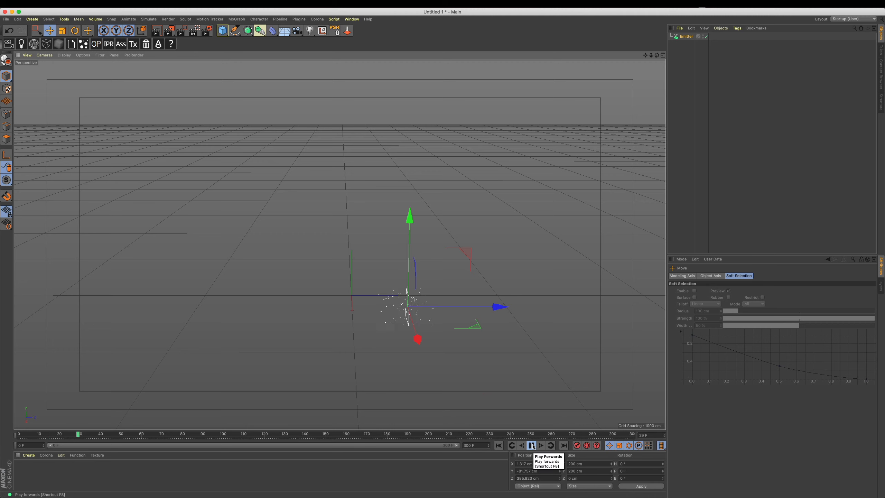
pyautogui.click(531, 445)
pyautogui.keyDown('alt'); pyautogui.moveTo(441, 315); pyautogui.dragTo(303, 216); pyautogui.keyUp('alt')
# Set the Emitter's editor birthrate to 3000 and stop emission to 10 F, and play the particle burst from the first frame
pyautogui.click(688, 37)
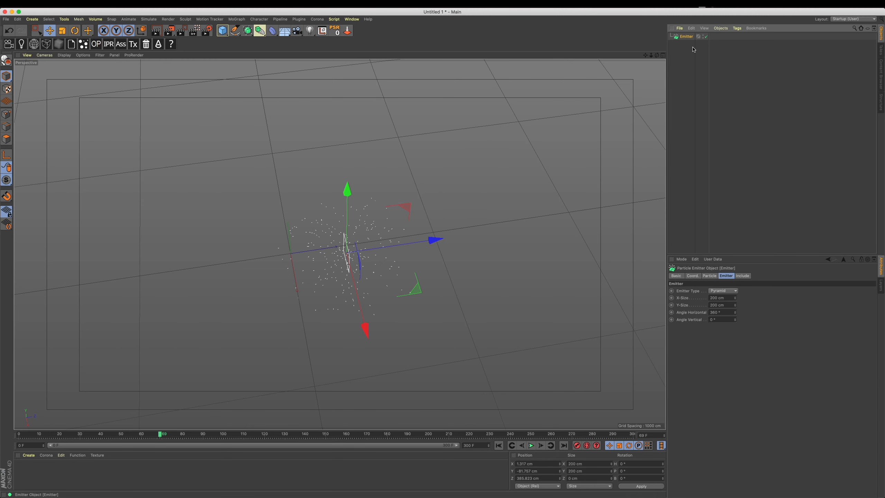
pyautogui.click(709, 275)
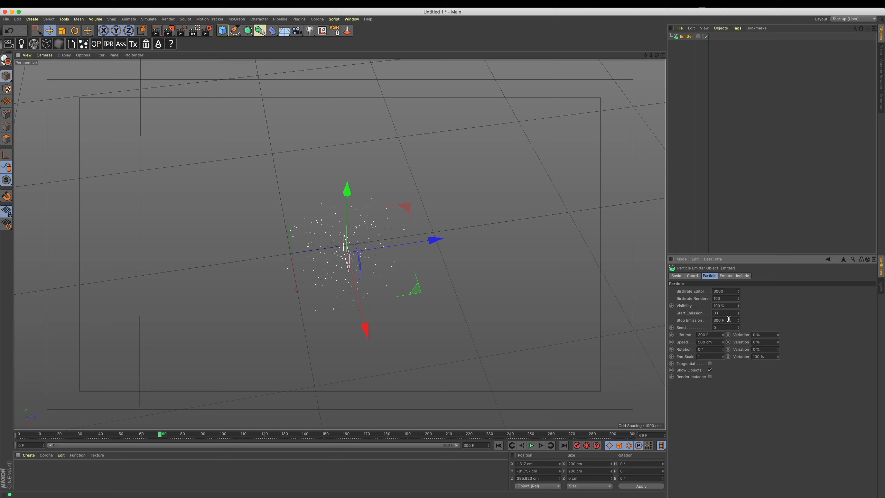
pyautogui.click(498, 445)
pyautogui.click(532, 446)
pyautogui.click(533, 445)
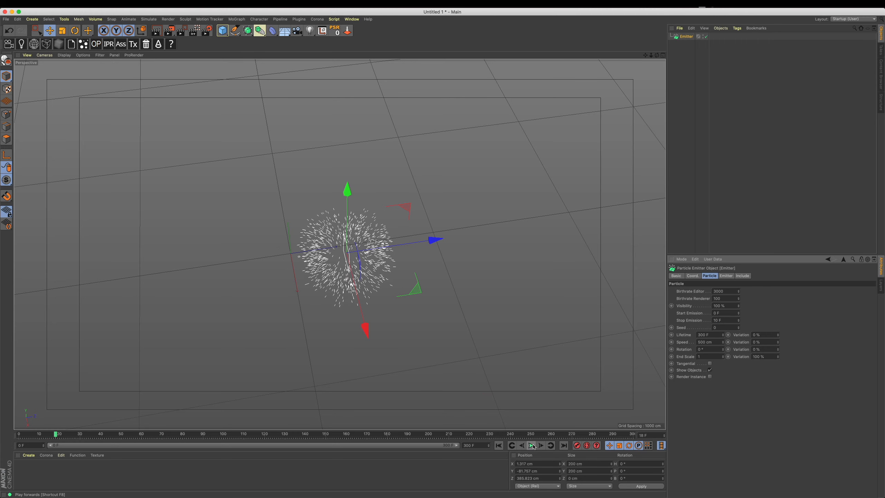
# Replay the Emitter's particle burst from the first frame and examine how flat the ring is from a lower angle
pyautogui.click(499, 446)
pyautogui.click(531, 446)
pyautogui.click(530, 446)
pyautogui.keyDown('alt'); pyautogui.moveTo(411, 244); pyautogui.dragTo(448, 298); pyautogui.keyUp('alt')
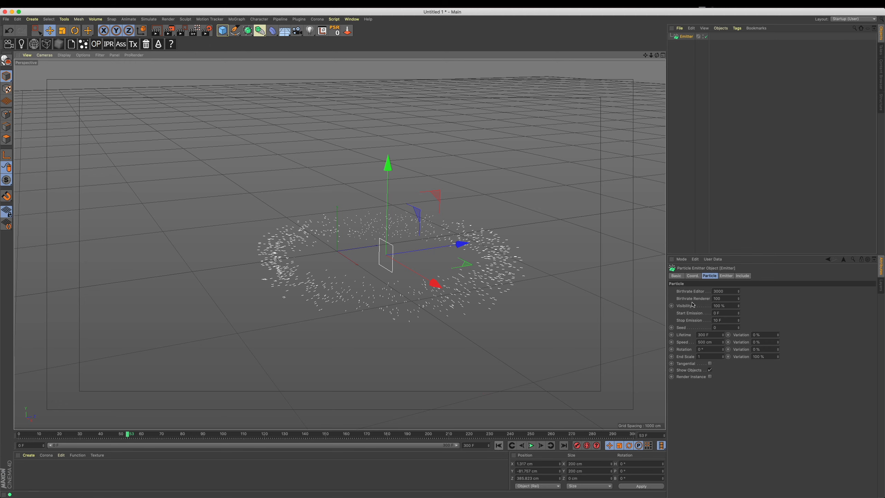
# Set the Emitter's X-Size to 292 cm and Y-Size to 66 cm, and replay the burst from the first frame
pyautogui.click(725, 276)
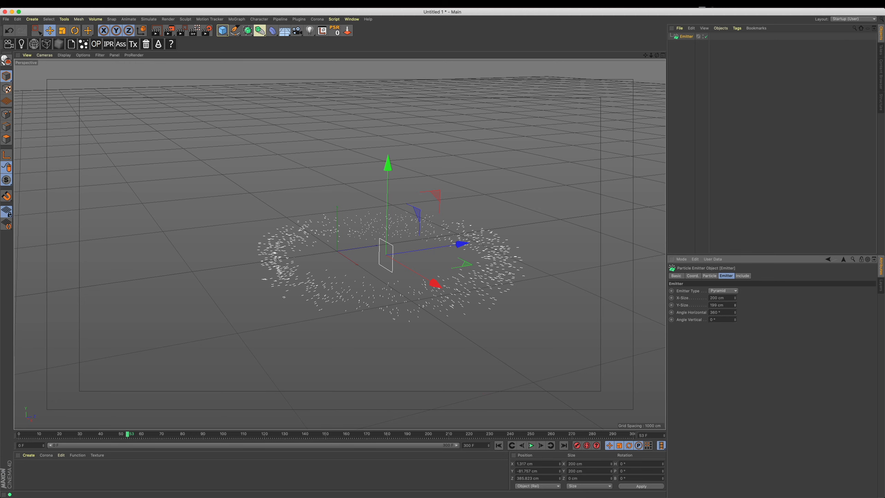
pyautogui.moveTo(735, 297); pyautogui.dragTo(736, 324)
pyautogui.click(498, 445)
pyautogui.click(531, 445)
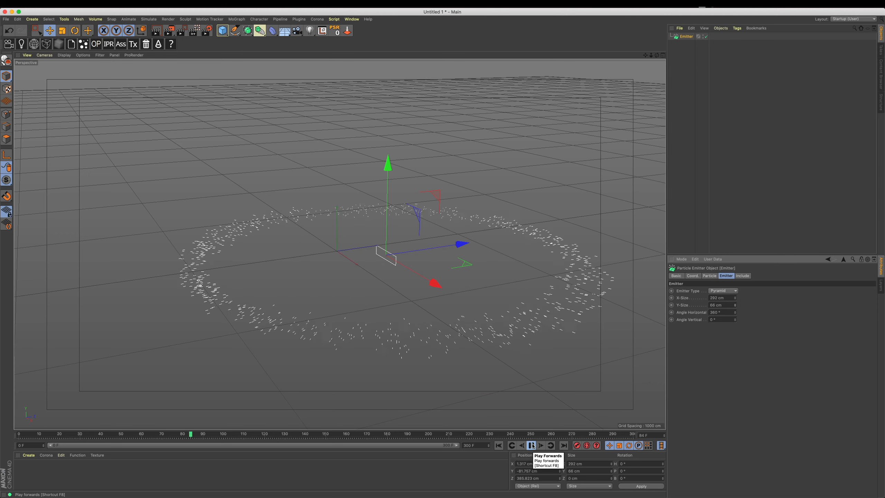
pyautogui.click(532, 446)
pyautogui.keyDown('alt'); pyautogui.moveTo(404, 314); pyautogui.dragTo(412, 266); pyautogui.keyUp('alt')
pyautogui.scroll(5, 405, 315)
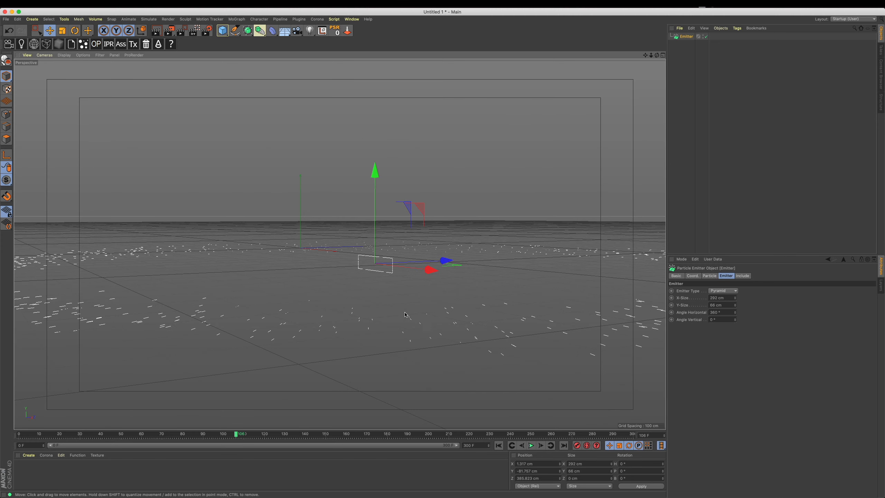
pyautogui.keyDown('alt'); pyautogui.moveTo(405, 314); pyautogui.dragTo(413, 343); pyautogui.keyUp('alt')
pyautogui.scroll(-5, 413, 308)
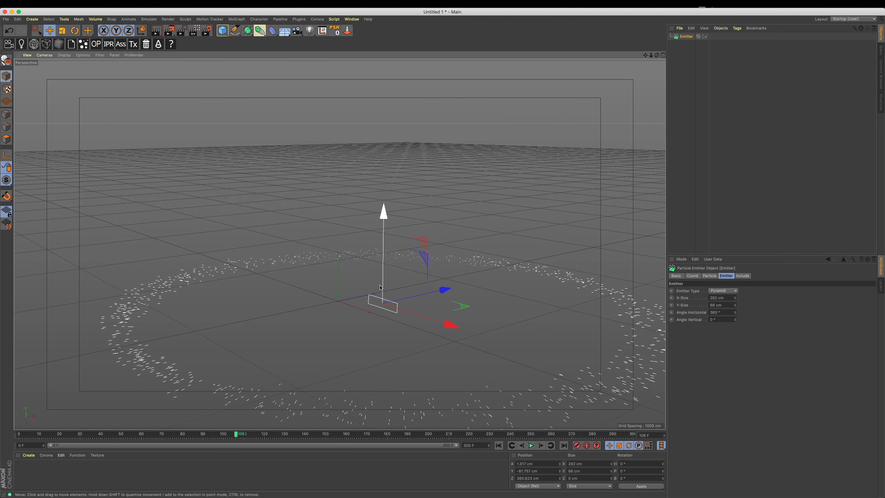
pyautogui.keyDown('alt'); pyautogui.moveTo(380, 288); pyautogui.dragTo(416, 292); pyautogui.keyUp('alt')
# Set the Emitter's editor birthrate to 30000 and play the burst from the first frame
pyautogui.click(498, 446)
pyautogui.scroll(-4, 486, 369)
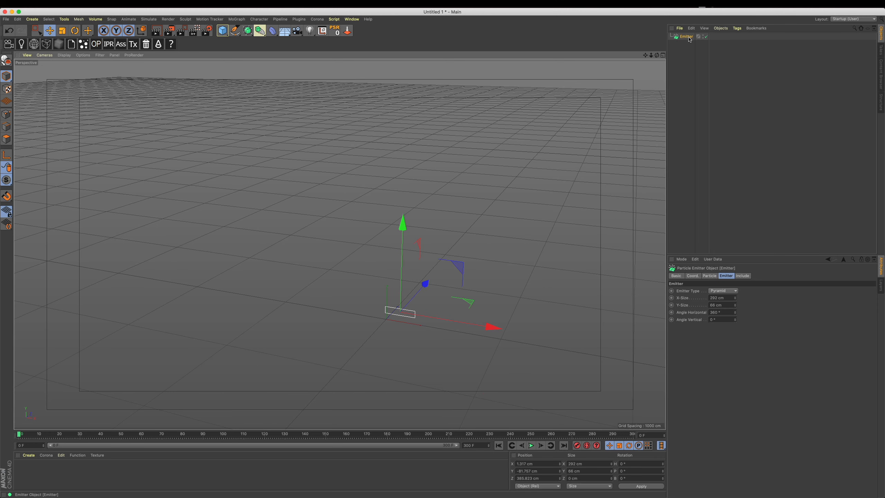
pyautogui.click(709, 276)
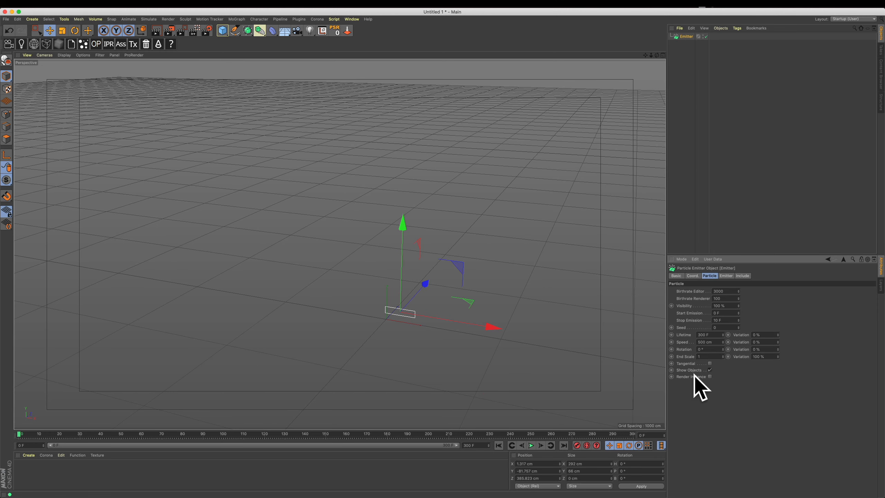
pyautogui.write('0')
pyautogui.click(529, 446)
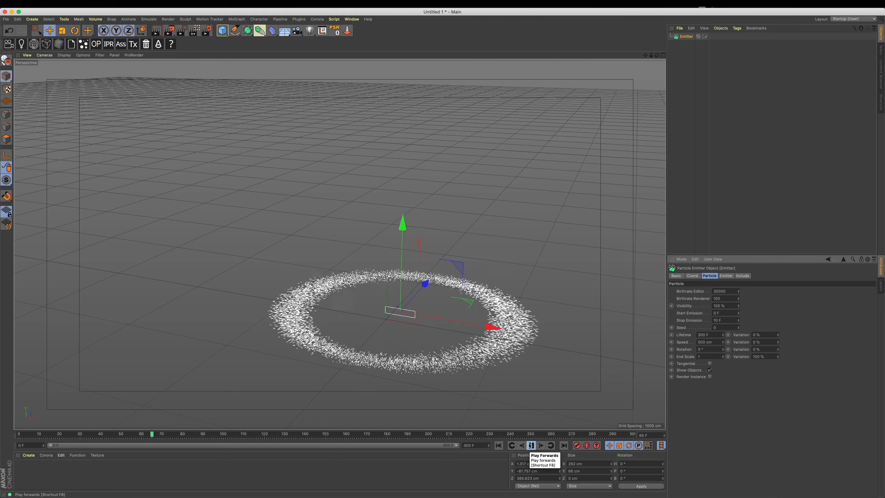
pyautogui.keyDown('alt'); pyautogui.moveTo(494, 334); pyautogui.dragTo(489, 302); pyautogui.keyUp('alt')
# Duplicate the Emitter and rename the original Emitter galaxy boom
pyautogui.keyDown('ctrl'); pyautogui.moveTo(684, 37); pyautogui.dragTo(692, 46); pyautogui.keyUp('ctrl')
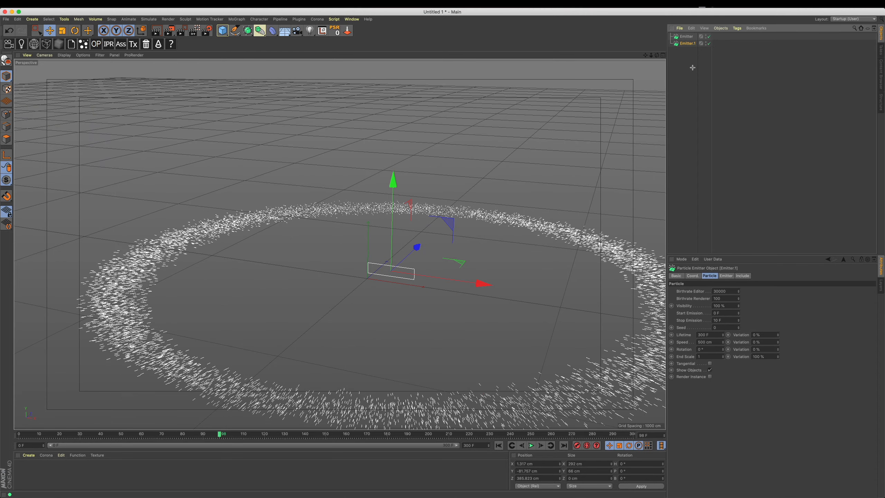
pyautogui.doubleClick(685, 36)
pyautogui.write('ㅠㅐㅐㅡ')
pyautogui.press('Return')
pyautogui.press('Return')
pyautogui.press('Right')
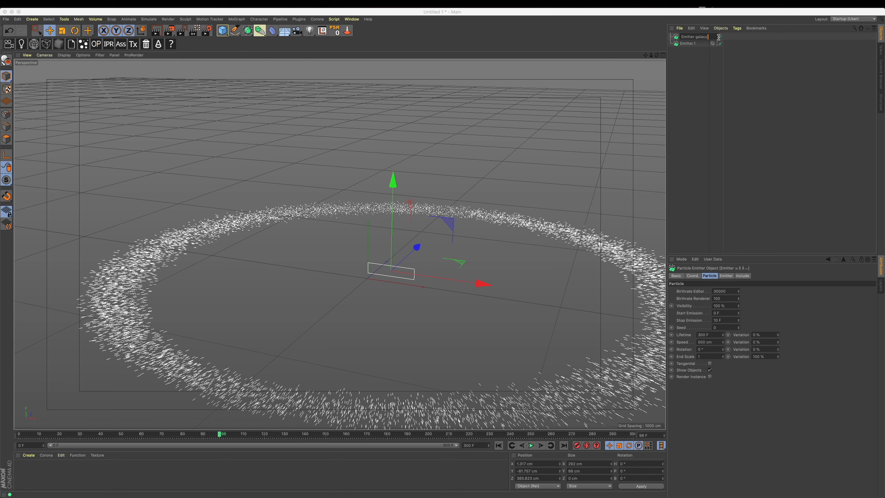
pyautogui.press('Return')
# Rename the duplicated emitter as Emitter tornado
pyautogui.press('Return')
pyautogui.press('Right')
pyautogui.press('BackSpace')
pyautogui.write('to')
pyautogui.press('Return')
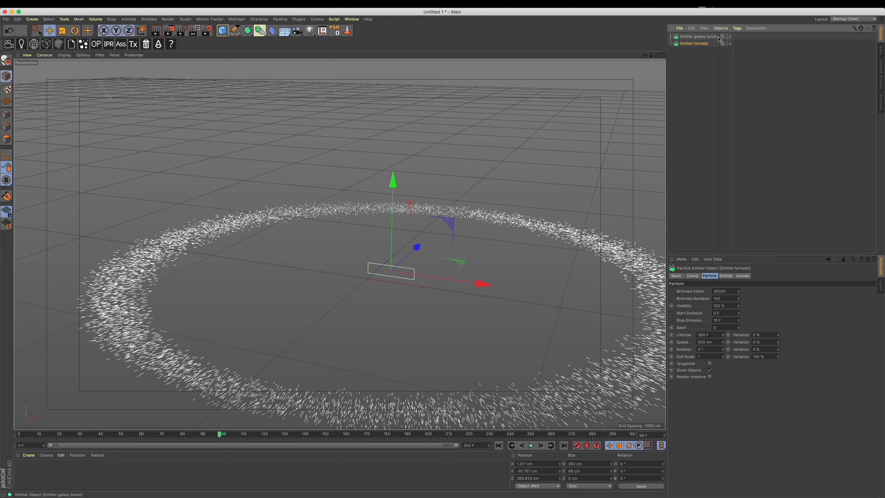
# Set Emitter tornado's X-Size and Y-Size to 300 cm, its editor birthrate to 3000 and its speed to 200 cm
pyautogui.click(730, 277)
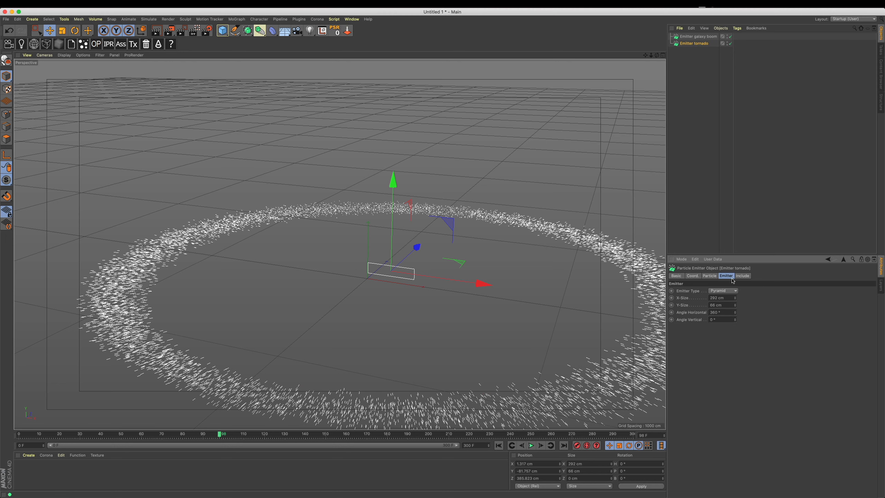
pyautogui.click(728, 303)
pyautogui.write('300')
pyautogui.press('Return')
pyautogui.click(731, 311)
pyautogui.click(711, 276)
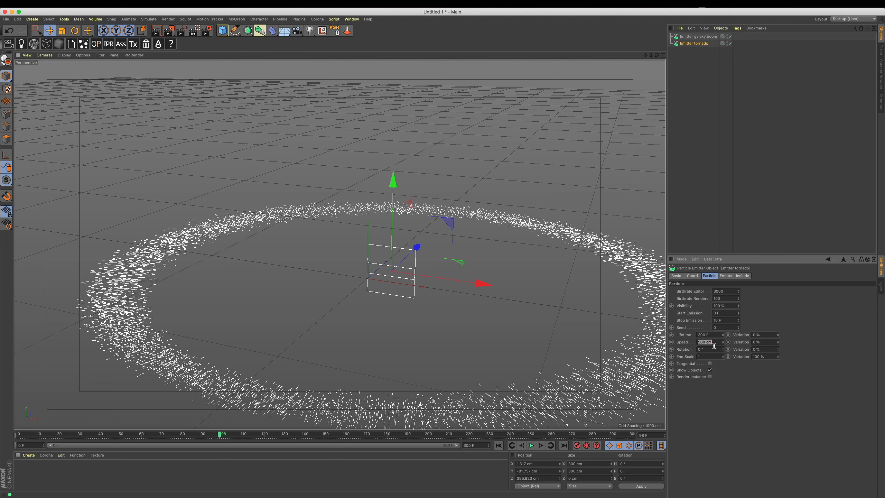
# Rotate Emitter tornado to a 90° pitch so that it emits upward
pyautogui.click(691, 277)
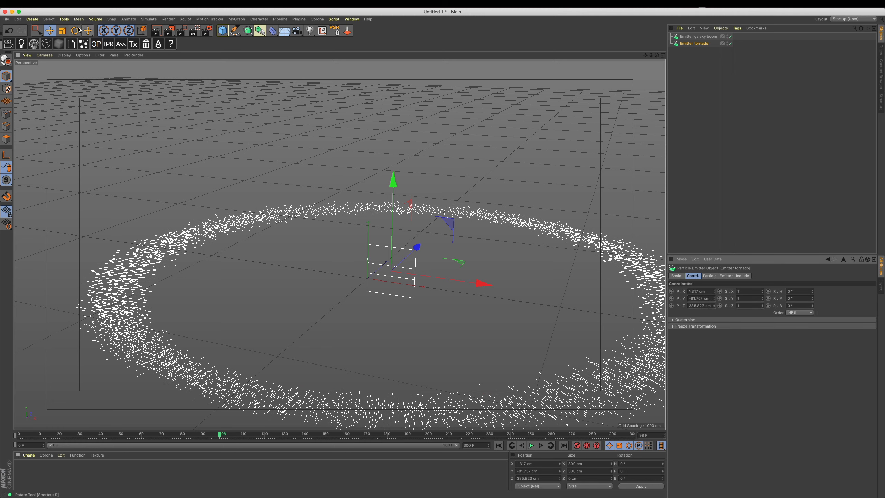
pyautogui.press('r')
pyautogui.moveTo(389, 249); pyautogui.dragTo(355, 390)
pyautogui.press('e')
# Turn on Use Color for Emitter galaxy boom and set its display color to pure red
pyautogui.click(695, 36)
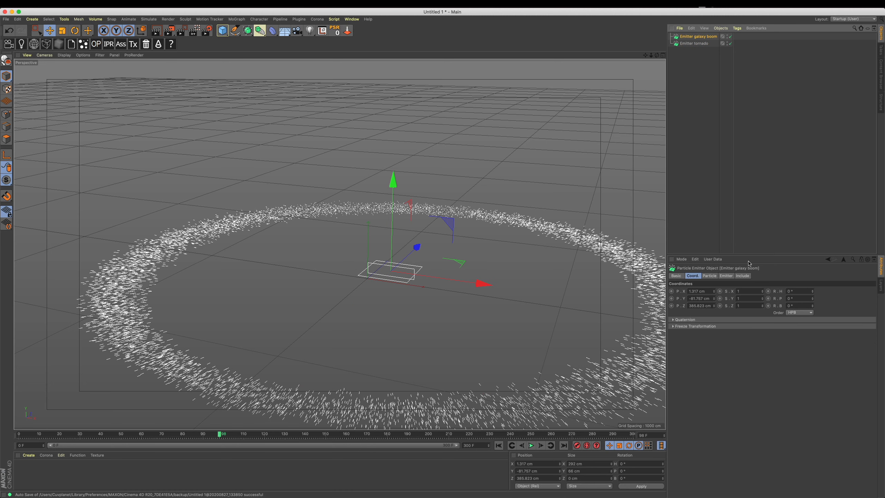
pyautogui.click(676, 276)
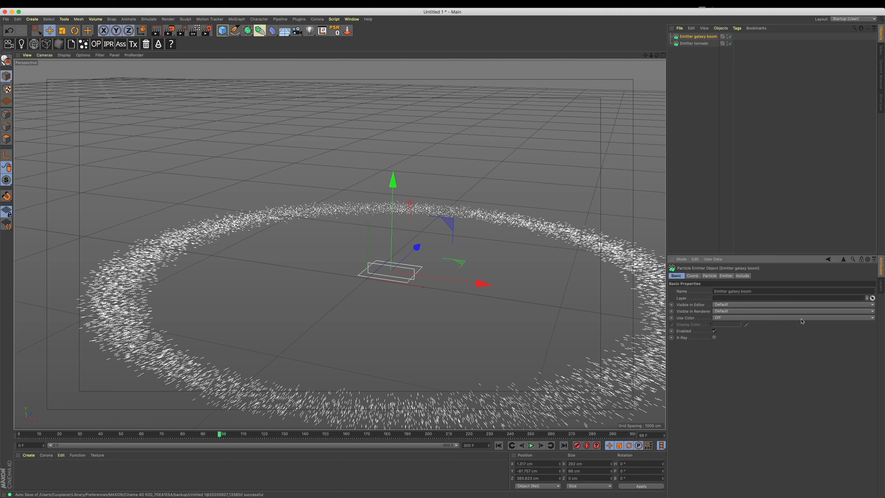
pyautogui.click(718, 318)
pyautogui.click(727, 329)
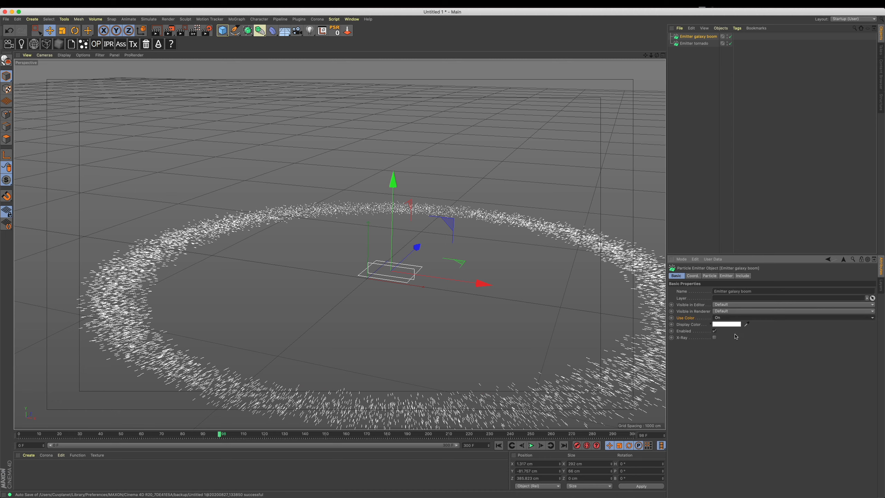
pyautogui.click(726, 324)
pyautogui.click(695, 329)
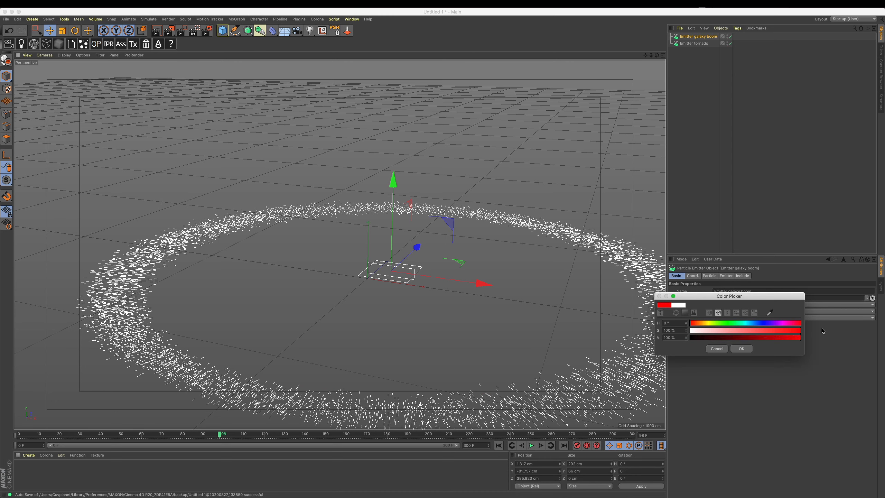
# Play both emitters from the first frame and compare the tornado and galaxy boom particles
pyautogui.keyDown('alt'); pyautogui.moveTo(466, 289); pyautogui.dragTo(468, 345); pyautogui.keyUp('alt')
pyautogui.keyDown('alt'); pyautogui.moveTo(429, 291); pyautogui.dragTo(431, 244, button='middle'); pyautogui.keyUp('alt')
pyautogui.keyDown('alt'); pyautogui.moveTo(431, 244); pyautogui.dragTo(411, 250, button='right'); pyautogui.keyUp('alt')
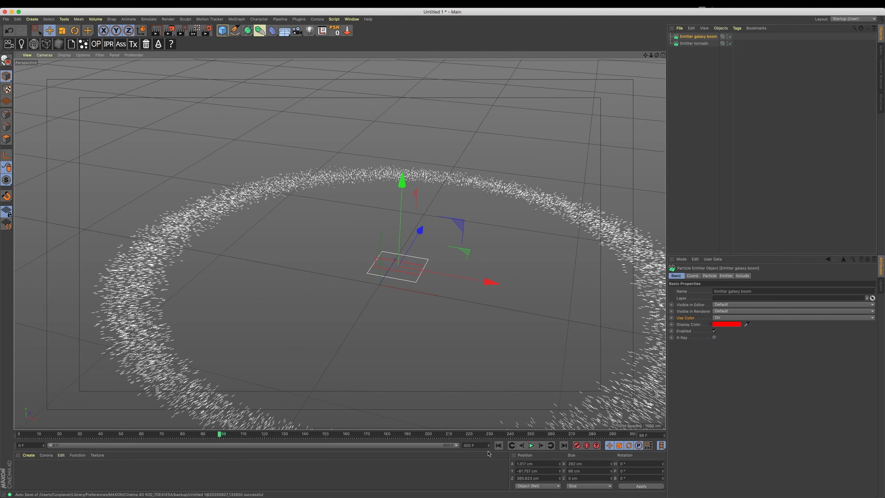
pyautogui.click(498, 446)
pyautogui.click(531, 446)
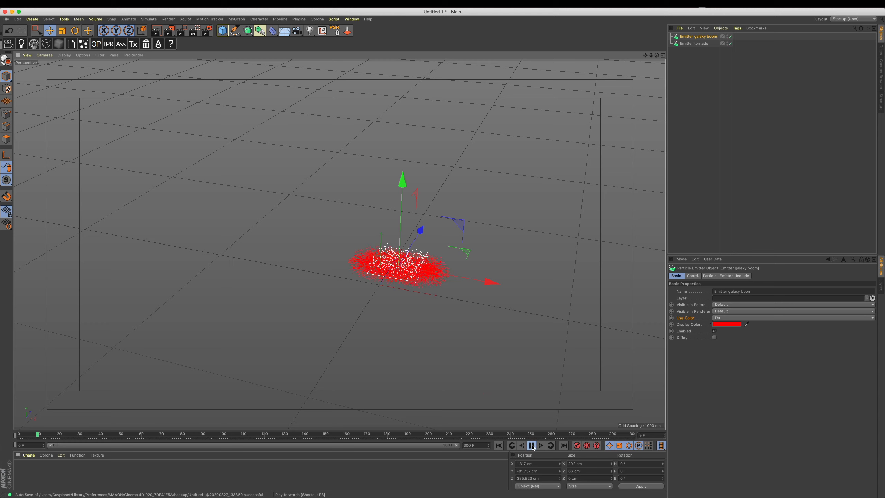
pyautogui.click(531, 446)
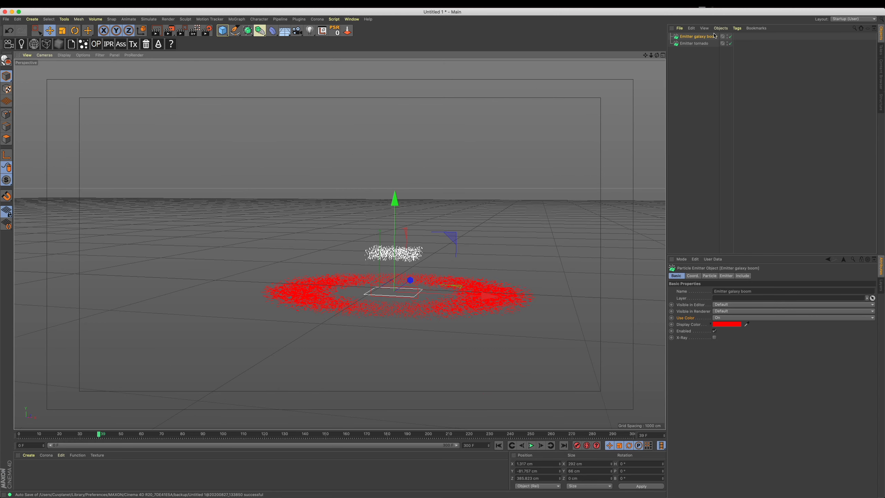
# Set the renderer birthrate to 3000 for Emitter tornado and 30000 for Emitter galaxy boom
pyautogui.click(707, 43)
pyautogui.click(709, 276)
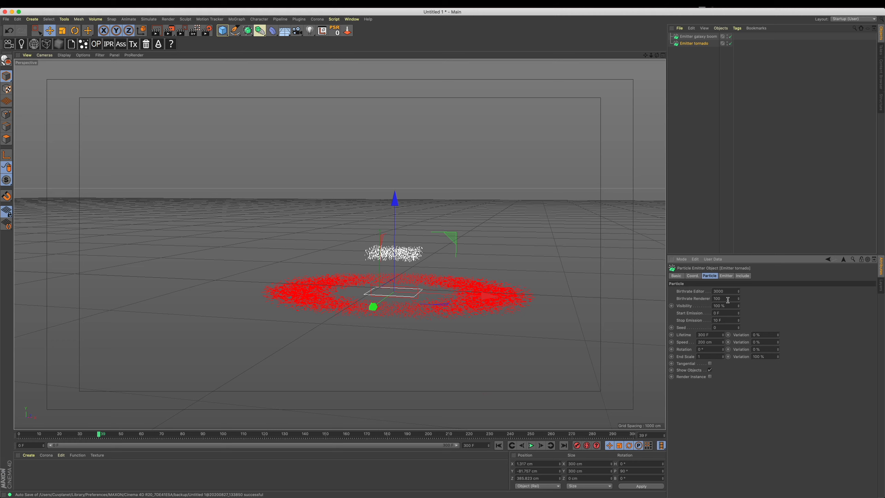
pyautogui.write('3000')
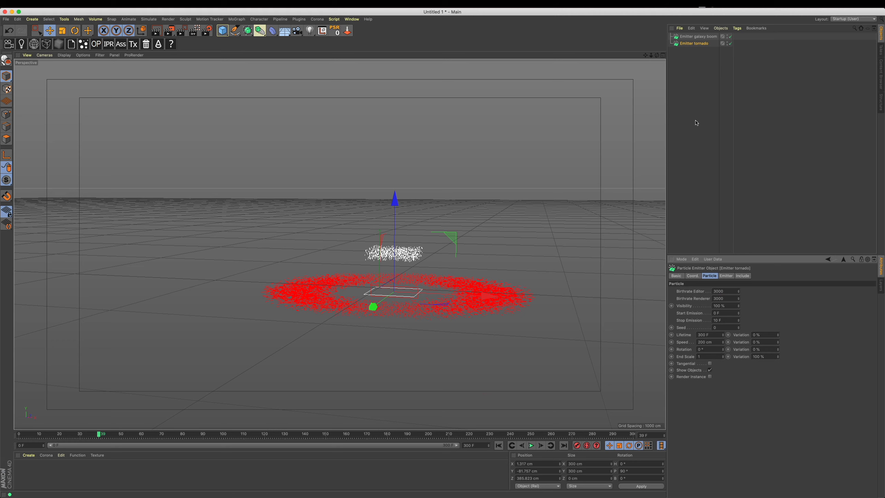
pyautogui.click(695, 36)
pyautogui.click(727, 298)
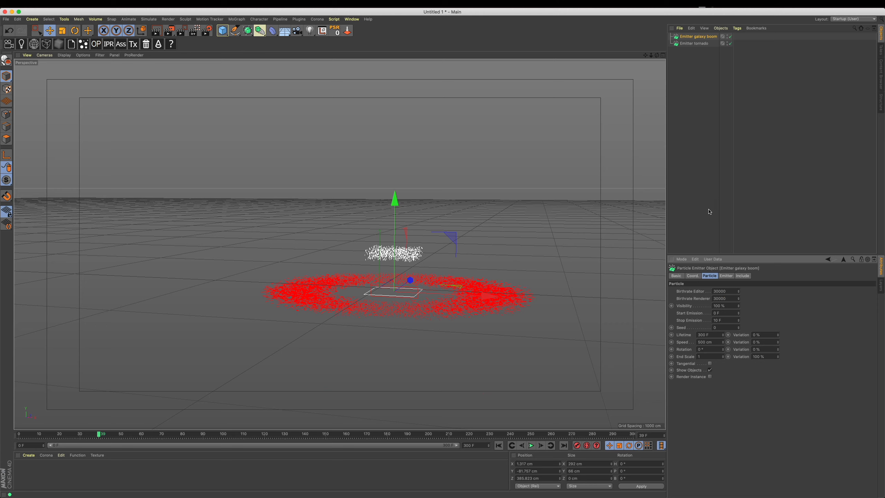
# Set Emitter tornado's stop emission to 300 F and replay the animation from the first frame
pyautogui.click(705, 42)
pyautogui.click(723, 320)
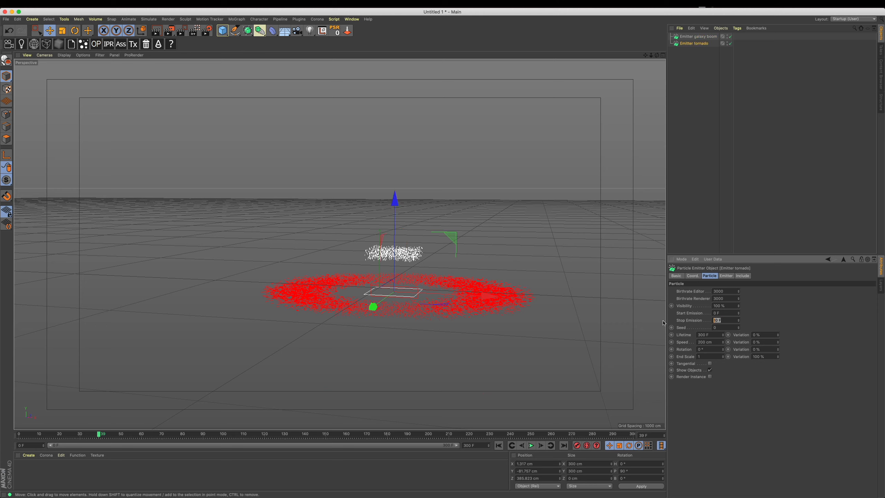
pyautogui.write('30')
pyautogui.hotkey('shift', 'f')
pyautogui.click(530, 445)
pyautogui.click(530, 446)
pyautogui.keyDown('alt'); pyautogui.moveTo(415, 265); pyautogui.dragTo(434, 306); pyautogui.keyUp('alt')
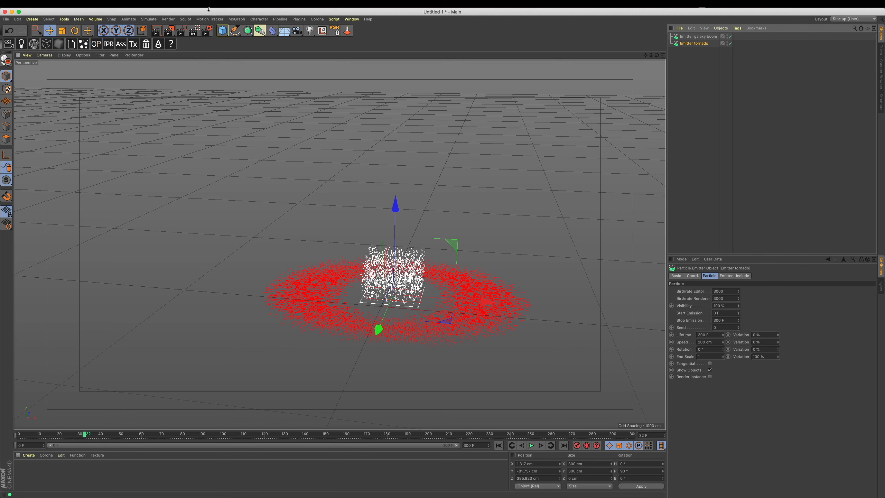
# Add a Rotation particle modifier to the scene
pyautogui.click(237, 18)
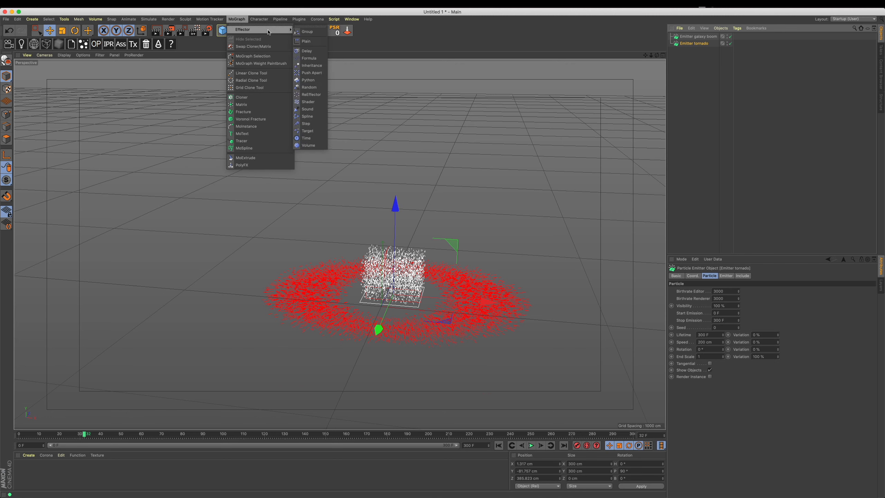
pyautogui.moveTo(278, 29)
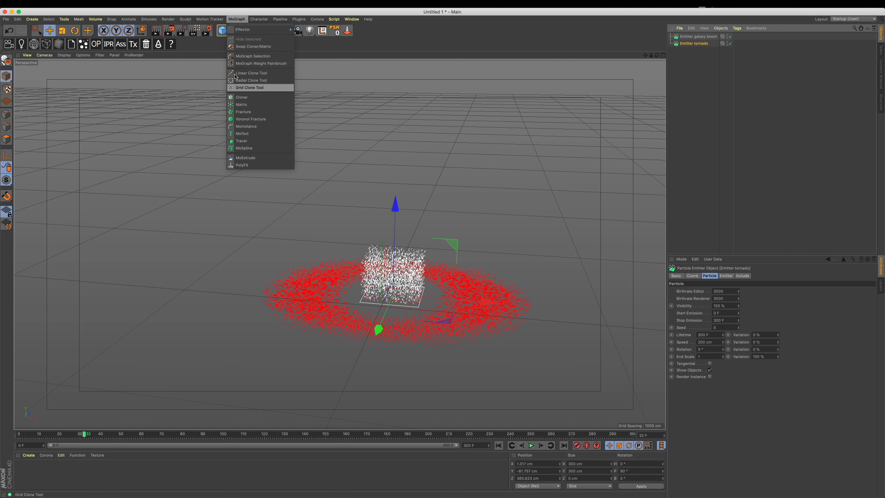
pyautogui.moveTo(165, 21)
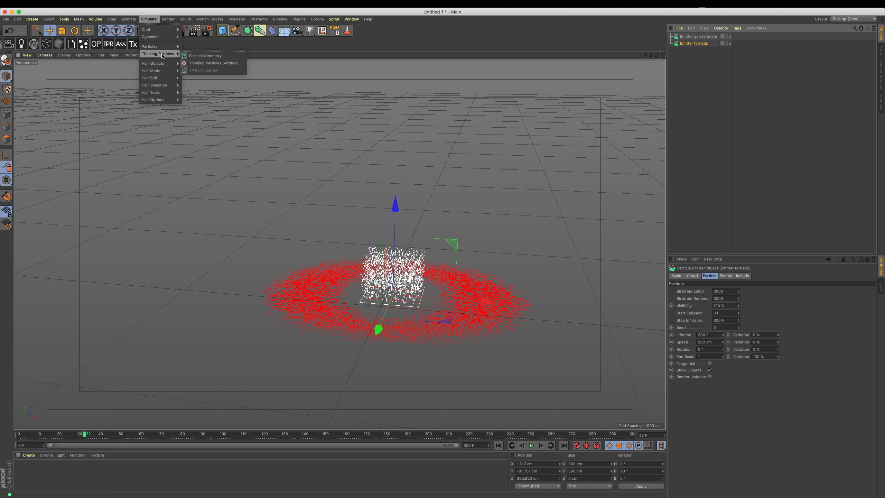
pyautogui.moveTo(159, 46)
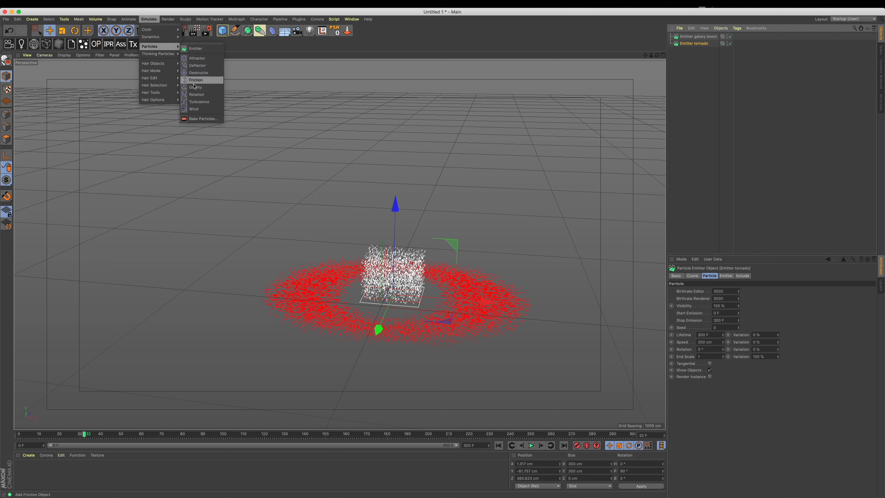
pyautogui.click(209, 97)
# Add a Turbulence particle modifier with nothing selected and play the animation to see its effect on both emitters
pyautogui.click(149, 18)
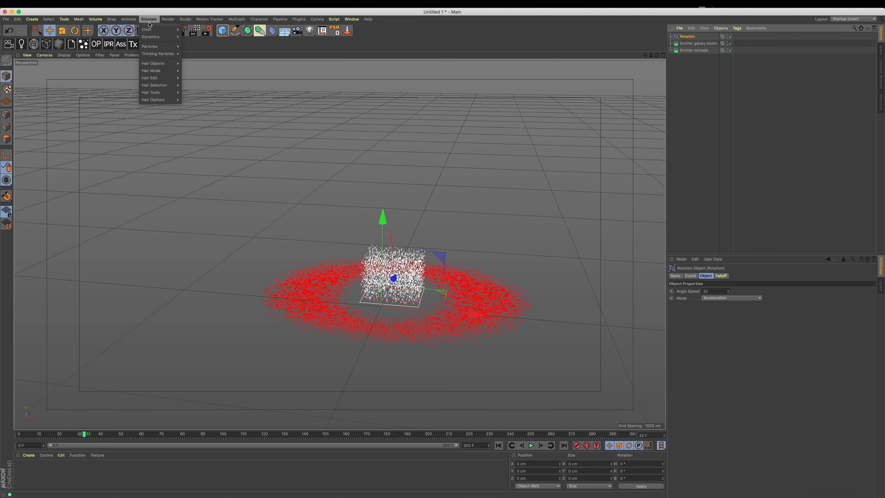
pyautogui.moveTo(171, 45)
pyautogui.click(676, 69)
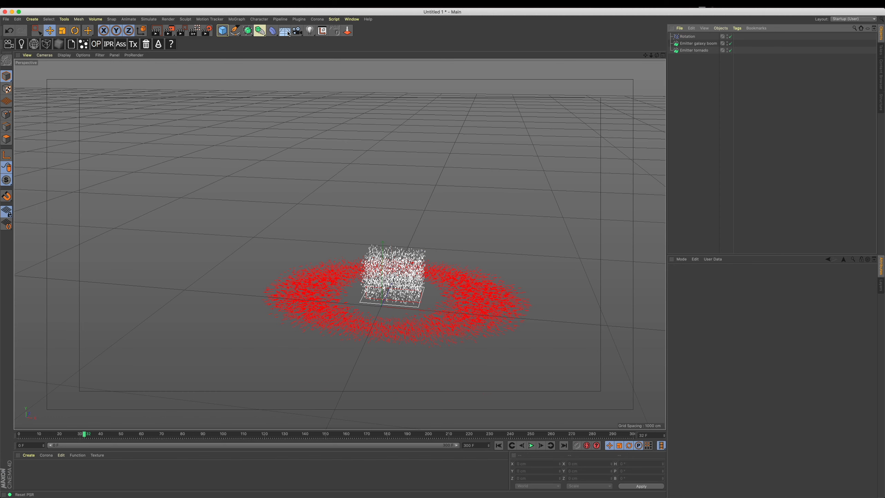
pyautogui.click(149, 19)
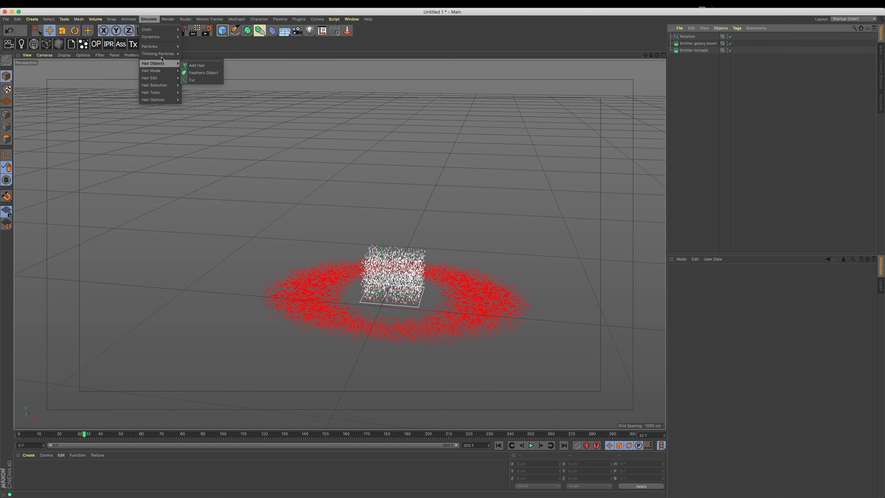
pyautogui.moveTo(163, 46)
pyautogui.click(198, 102)
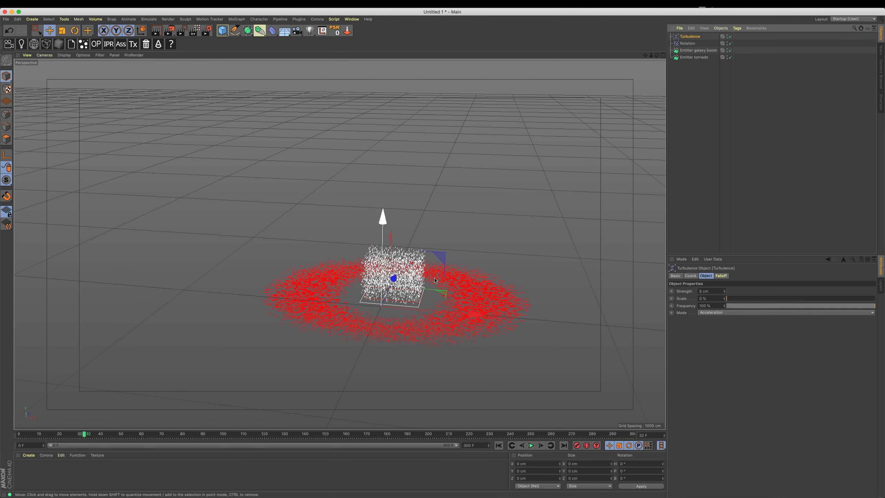
pyautogui.click(531, 445)
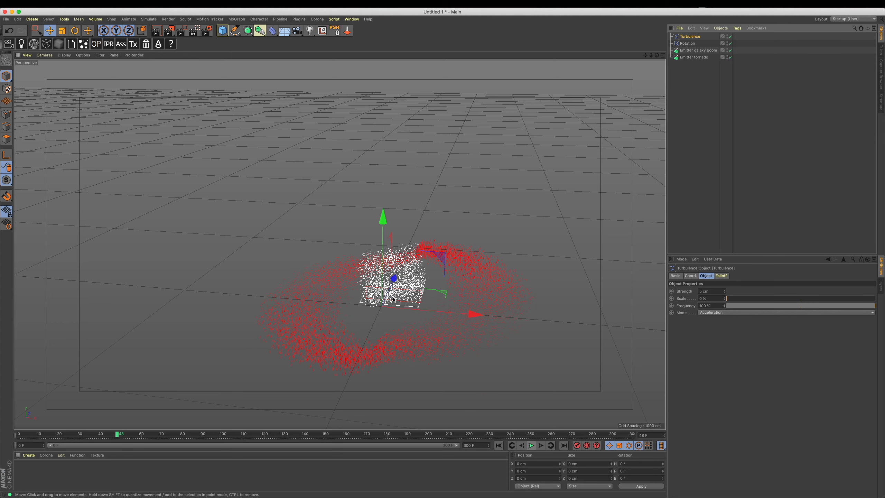
# Set Emitter tornado's modifier mode to Include, add Rotation and Turbulence to its list, and replay the animation from the first frame
pyautogui.click(707, 58)
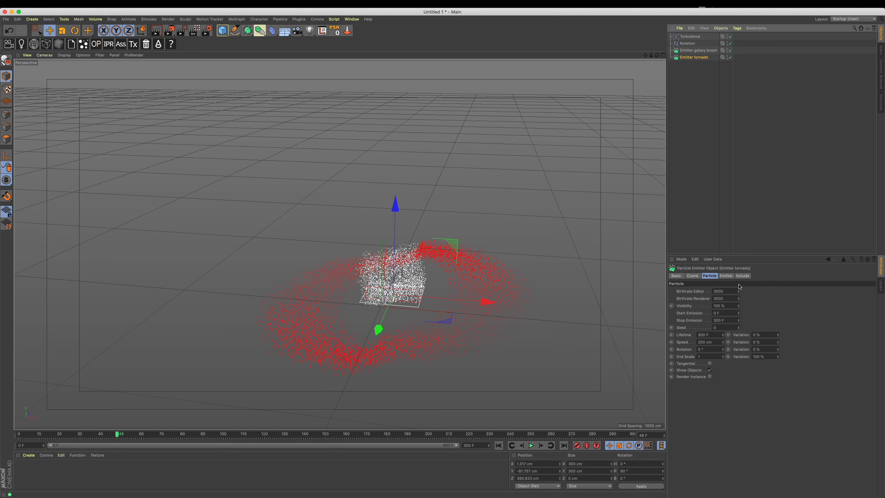
pyautogui.click(746, 276)
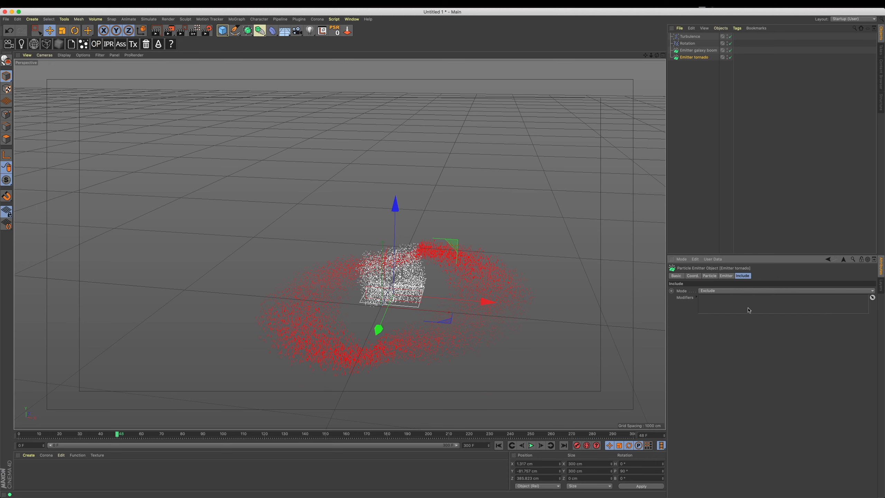
pyautogui.click(711, 291)
pyautogui.click(708, 304)
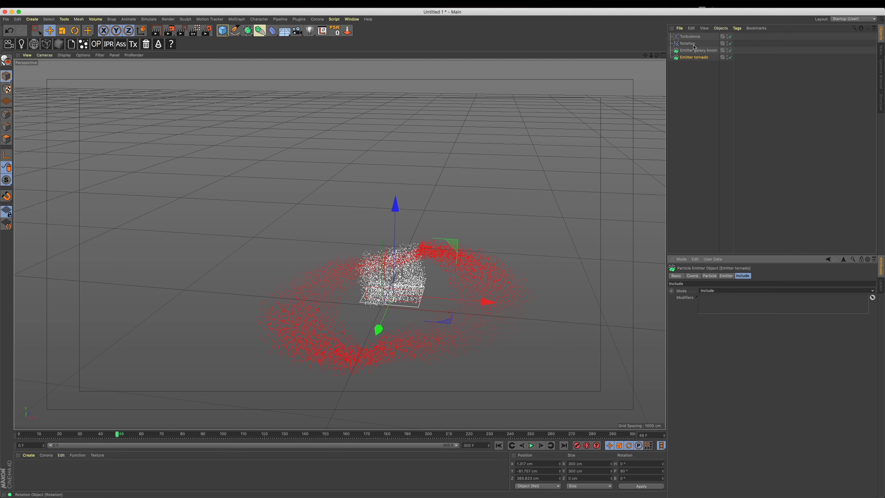
pyautogui.moveTo(693, 47); pyautogui.dragTo(785, 224)
pyautogui.moveTo(690, 37); pyautogui.dragTo(721, 57)
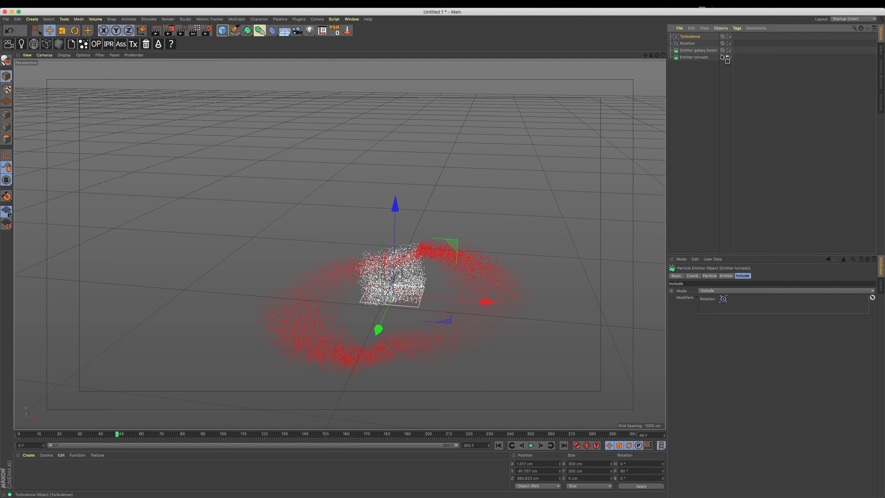
pyautogui.moveTo(711, 312); pyautogui.dragTo(712, 310)
pyautogui.click(499, 445)
pyautogui.click(531, 445)
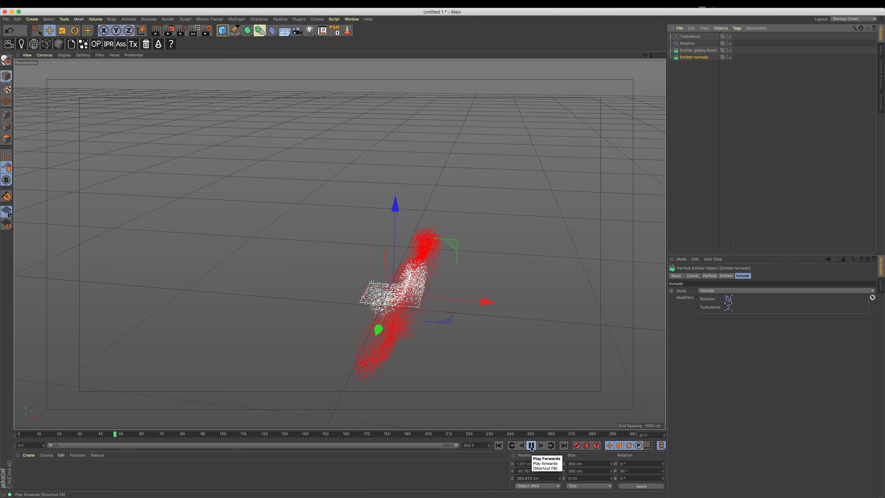
pyautogui.click(530, 445)
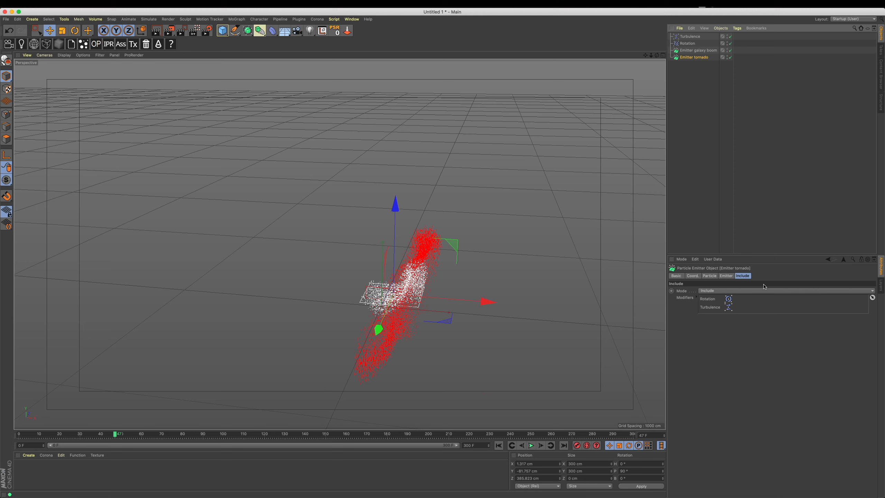
# Add Turbulence and Rotation to Emitter galaxy boom's excluded modifiers and play the animation
pyautogui.click(711, 53)
pyautogui.moveTo(689, 37); pyautogui.dragTo(719, 300)
pyautogui.moveTo(688, 43); pyautogui.dragTo(723, 304)
pyautogui.click(530, 445)
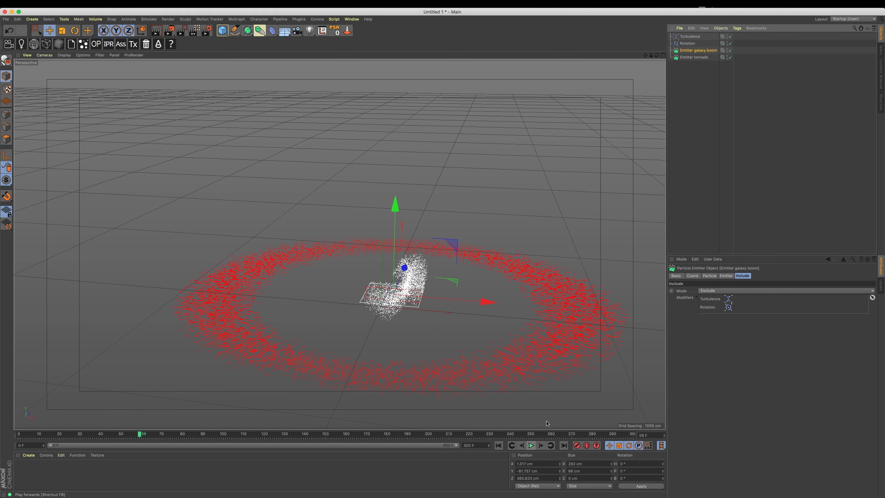
# Raise the Rotation modifier to about 350 cm in Y, set its heading rotation to 90°, and replay the animation
pyautogui.click(695, 43)
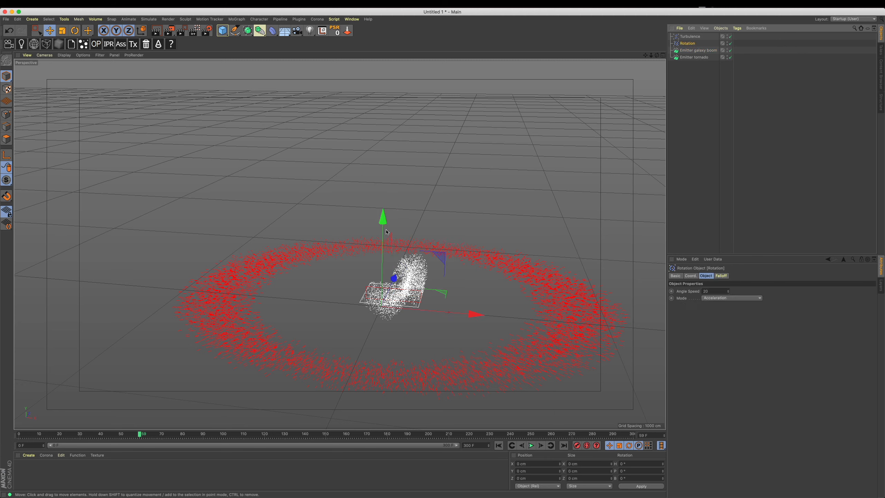
pyautogui.moveTo(386, 232); pyautogui.dragTo(394, 150)
pyautogui.click(690, 276)
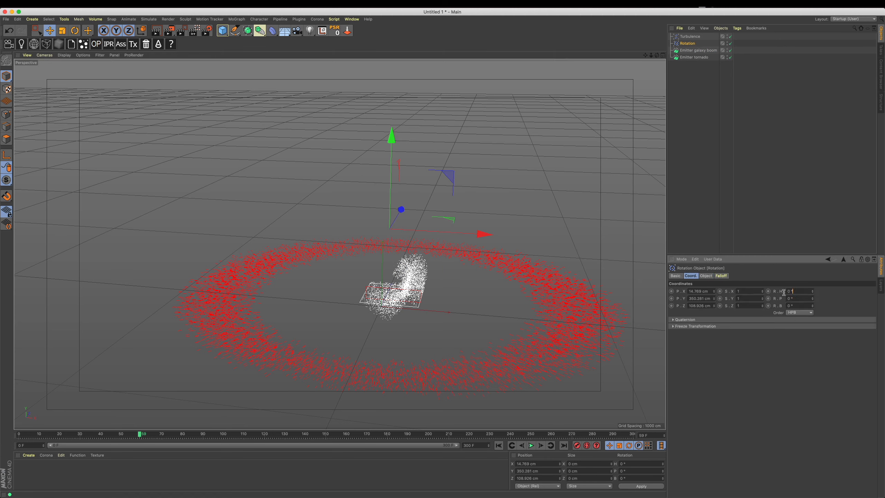
pyautogui.write('90')
pyautogui.press('Return')
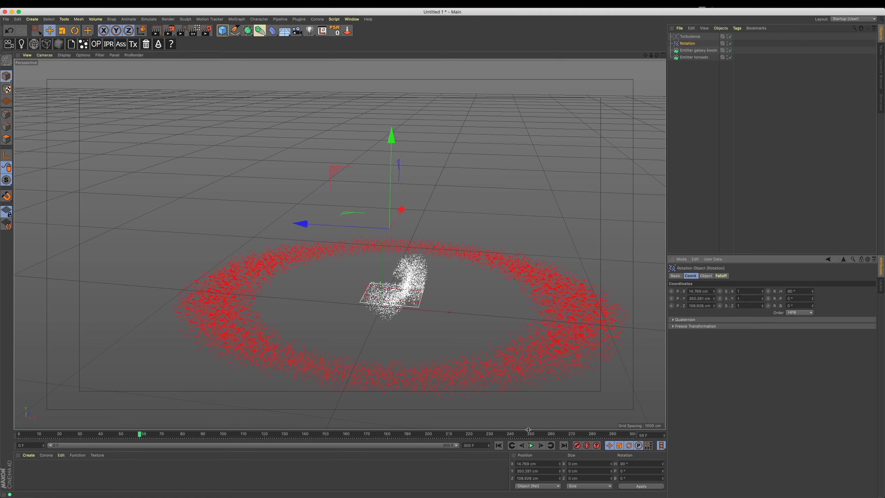
pyautogui.click(499, 446)
pyautogui.click(531, 445)
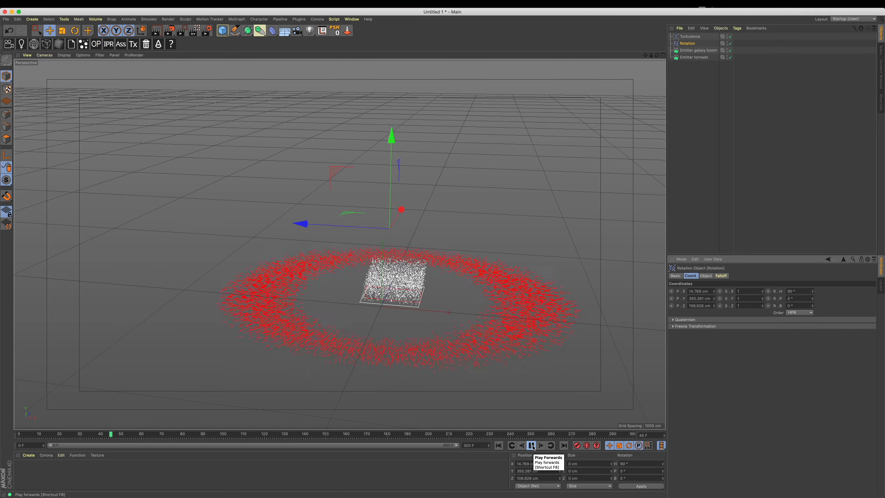
pyautogui.click(531, 445)
pyautogui.keyDown('alt'); pyautogui.moveTo(505, 366); pyautogui.dragTo(475, 318); pyautogui.keyUp('alt')
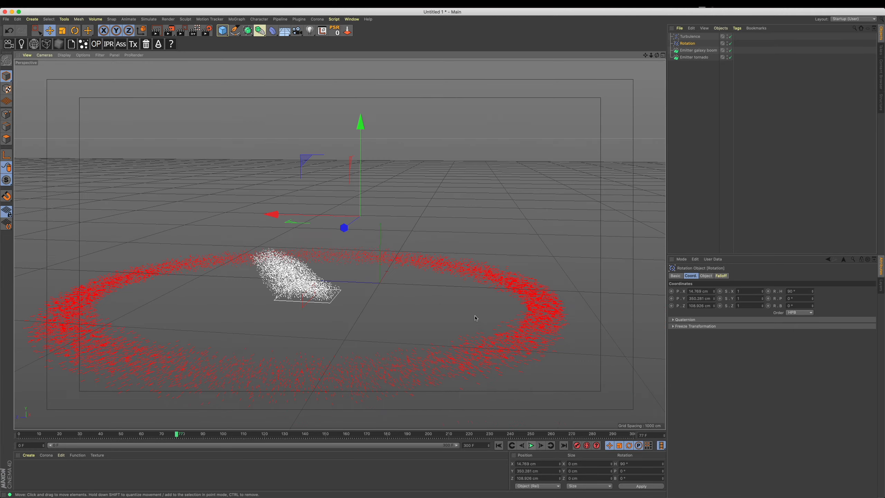
# Set the Rotation modifier's angle speed to 200 and replay the animation from the first frame
pyautogui.click(706, 276)
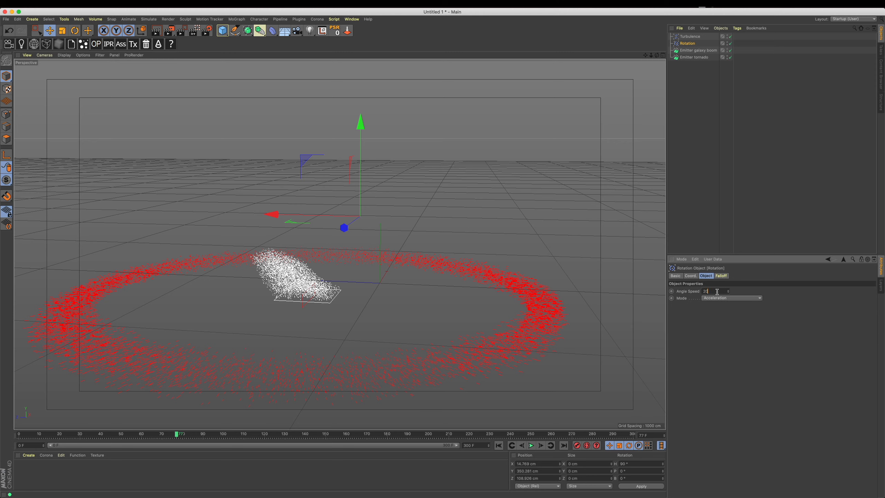
pyautogui.click(498, 445)
pyautogui.click(531, 446)
pyautogui.click(530, 446)
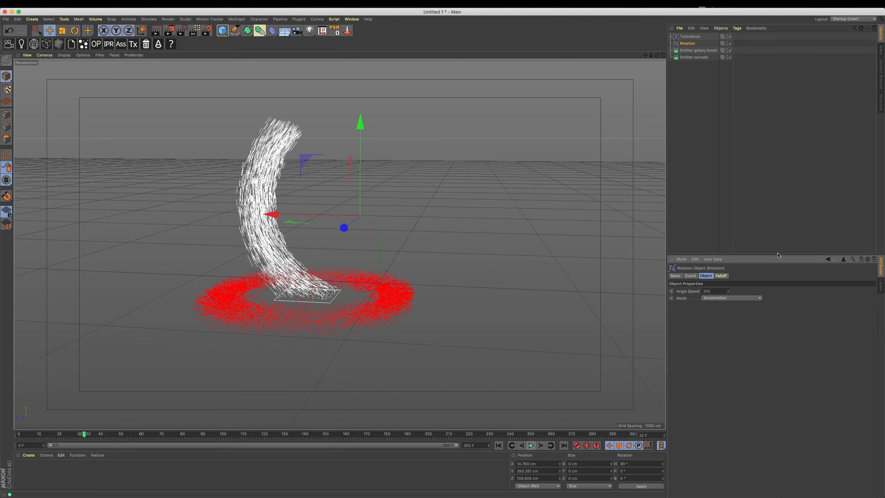
# Set the Rotation modifier's pitch rotation to 90° and replay the animation to examine the particle spiral
pyautogui.click(690, 276)
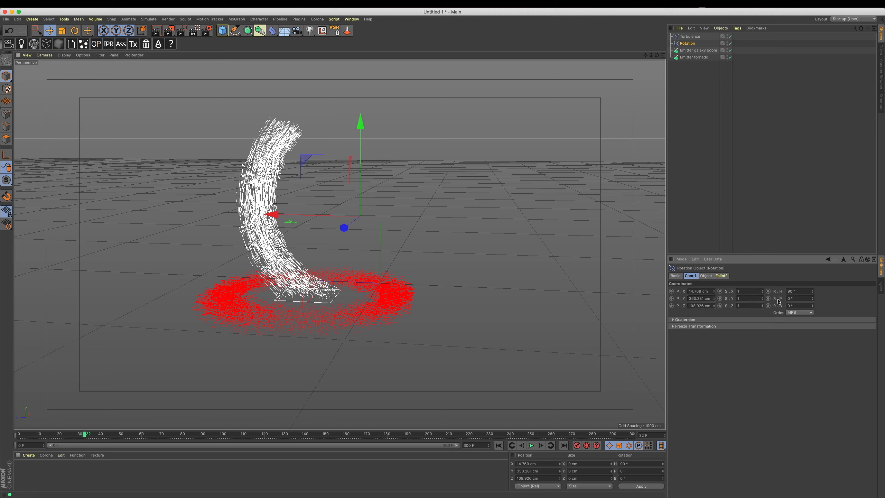
pyautogui.write('90')
pyautogui.press('Return')
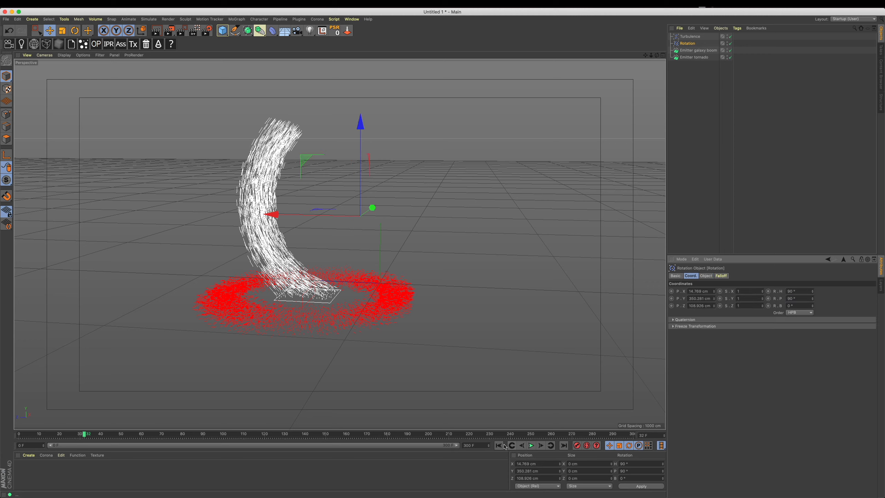
pyautogui.click(488, 445)
pyautogui.click(498, 445)
pyautogui.click(530, 446)
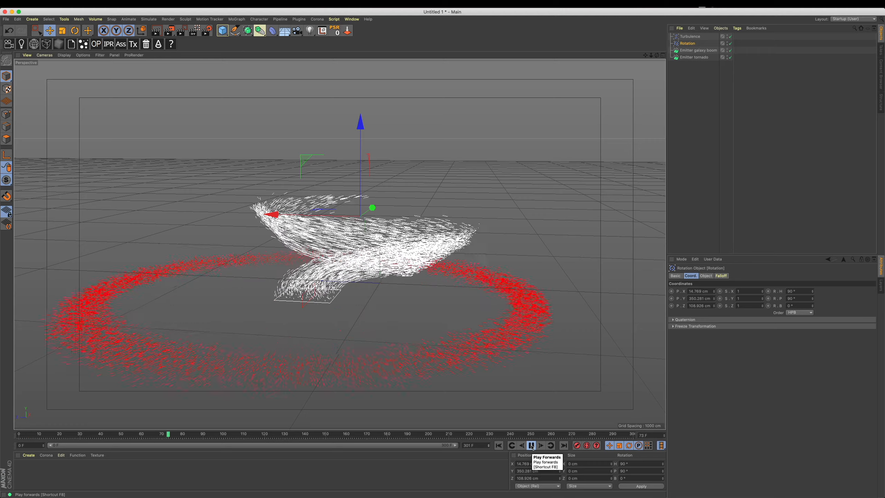
pyautogui.click(531, 447)
pyautogui.keyDown('alt'); pyautogui.moveTo(484, 293); pyautogui.dragTo(396, 278); pyautogui.keyUp('alt')
pyautogui.scroll(-3, 396, 279)
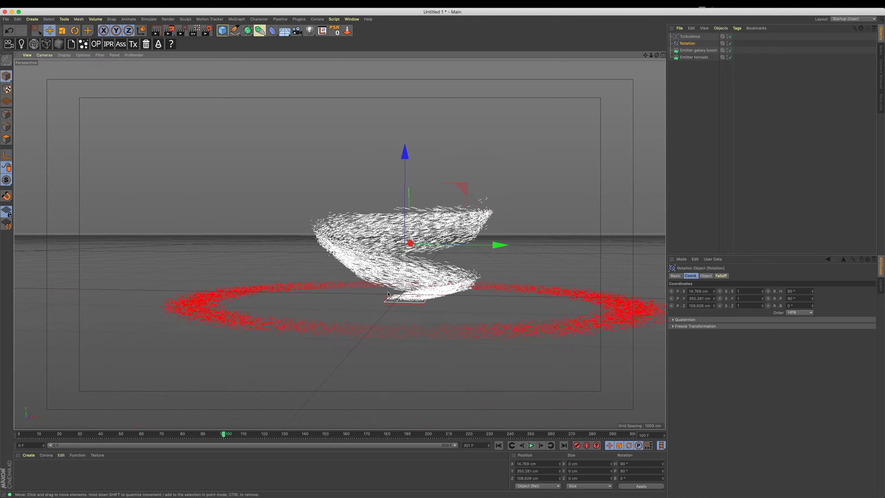
# Try a speed of 500 cm with 50% variation on Emitter tornado, reduce the speed to 350 cm, and replay the animation
pyautogui.click(693, 57)
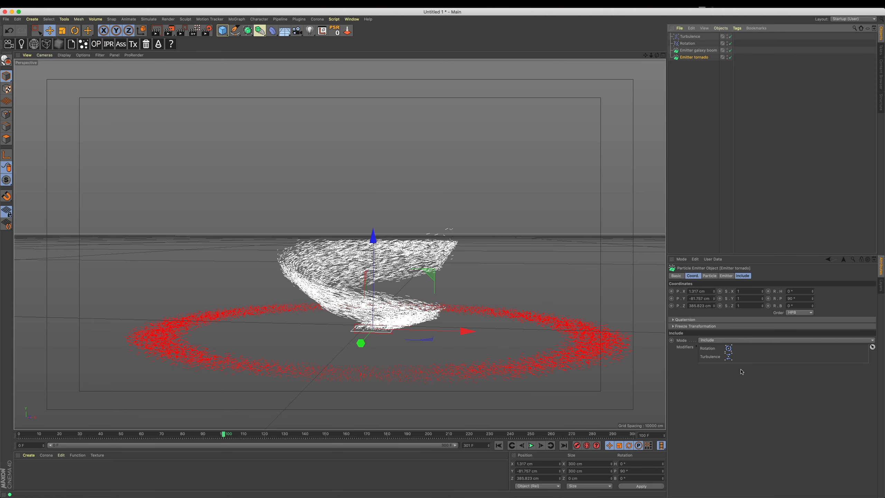
pyautogui.click(709, 276)
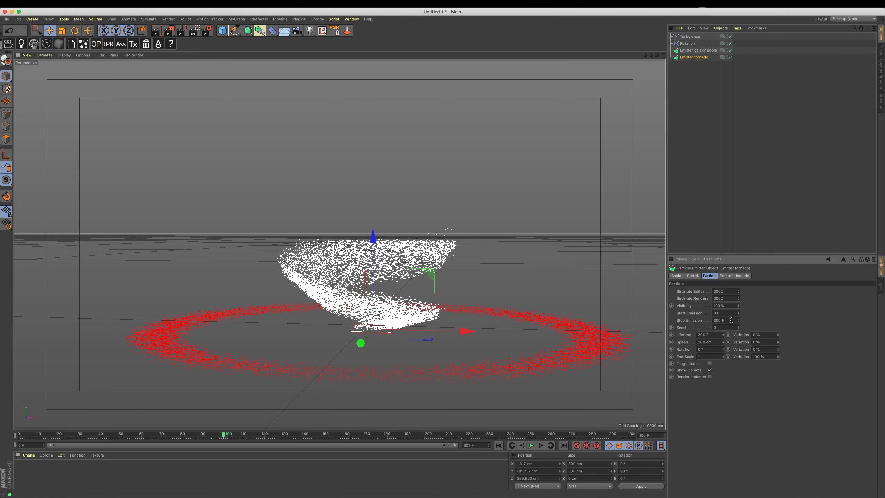
pyautogui.click(713, 341)
pyautogui.write('500')
pyautogui.press('Return')
pyautogui.click(499, 445)
pyautogui.click(530, 445)
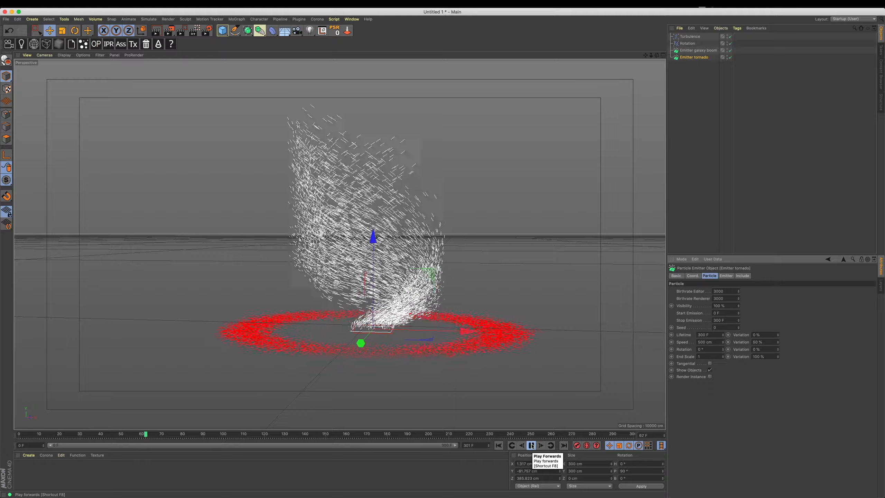
pyautogui.click(531, 445)
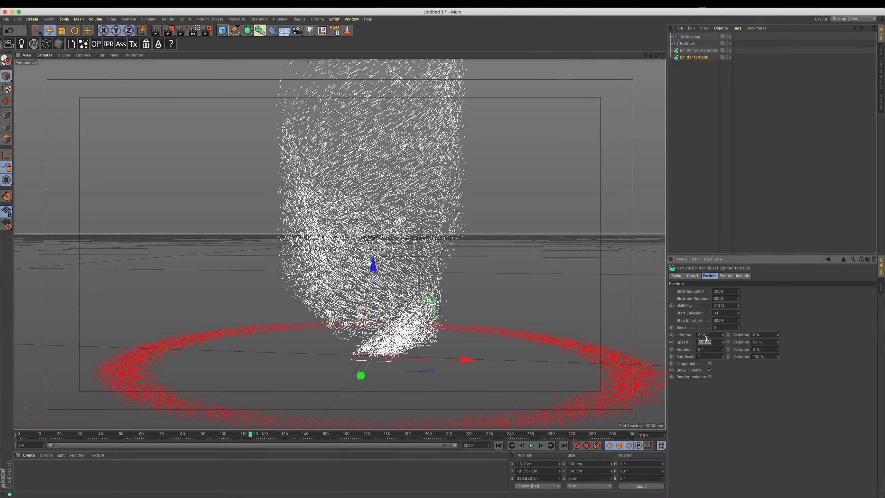
pyautogui.click(498, 445)
pyautogui.click(531, 445)
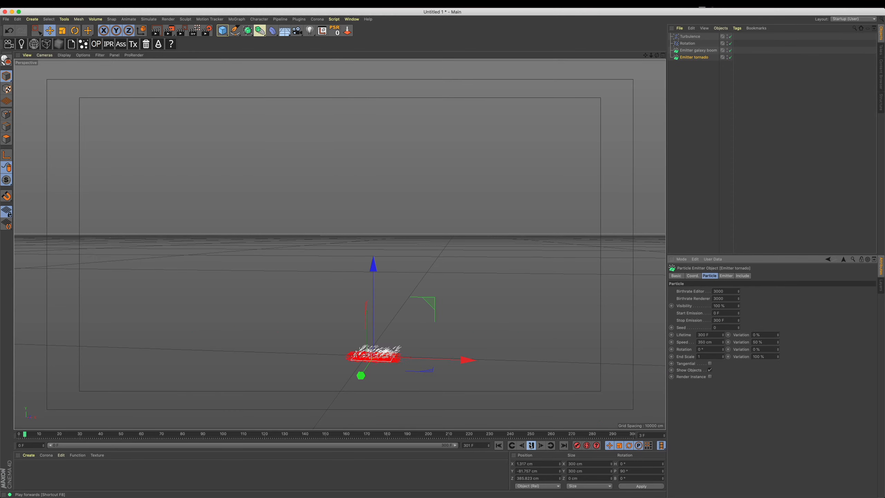
# Raise the Rotation modifier to about 1500 cm in Y and replay the animation
pyautogui.click(687, 43)
pyautogui.moveTo(350, 237); pyautogui.dragTo(355, 83)
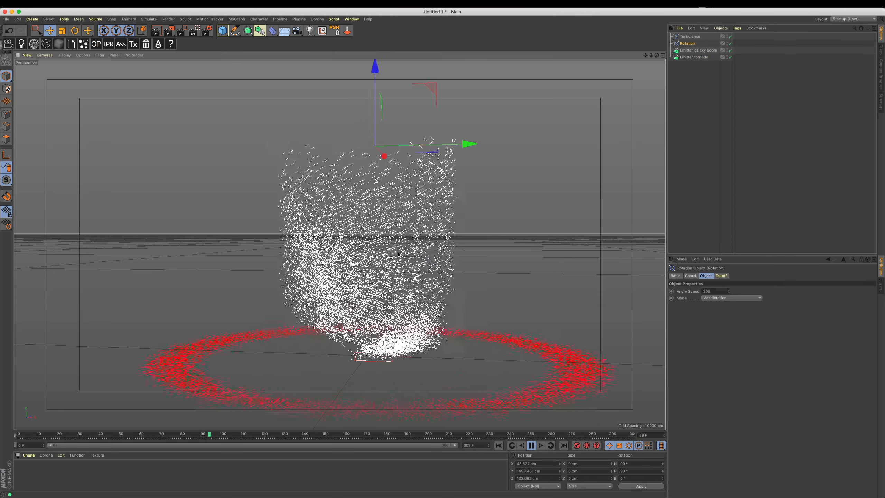
pyautogui.click(499, 446)
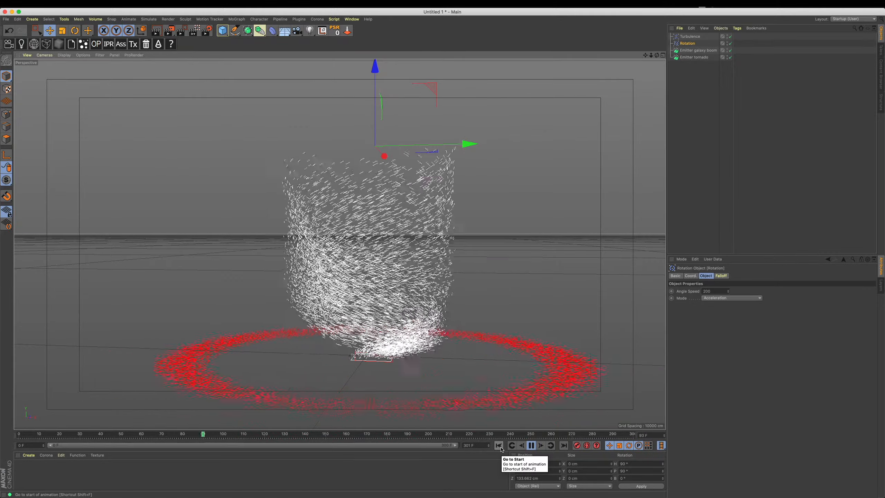
pyautogui.click(530, 445)
pyautogui.keyDown('alt'); pyautogui.moveTo(459, 295); pyautogui.dragTo(405, 287); pyautogui.keyUp('alt')
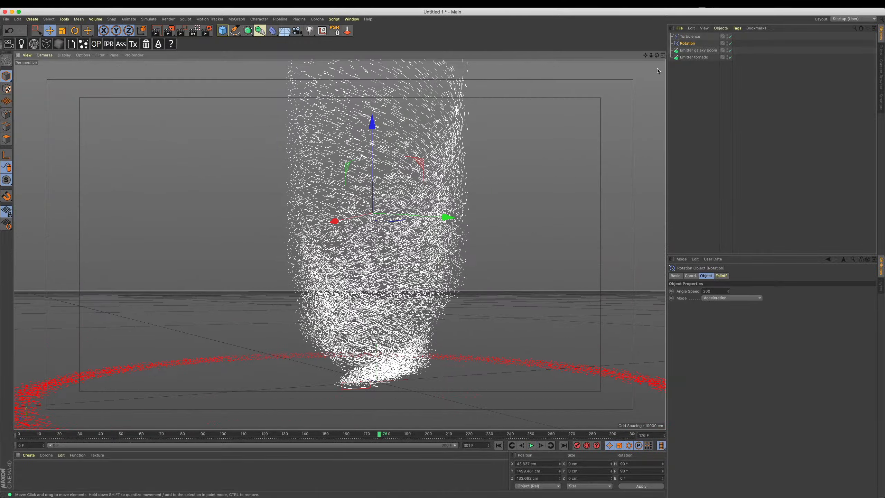
# Set the Turbulence modifier's scale to about 94% and replay the animation from the first frame
pyautogui.click(692, 43)
pyautogui.click(692, 38)
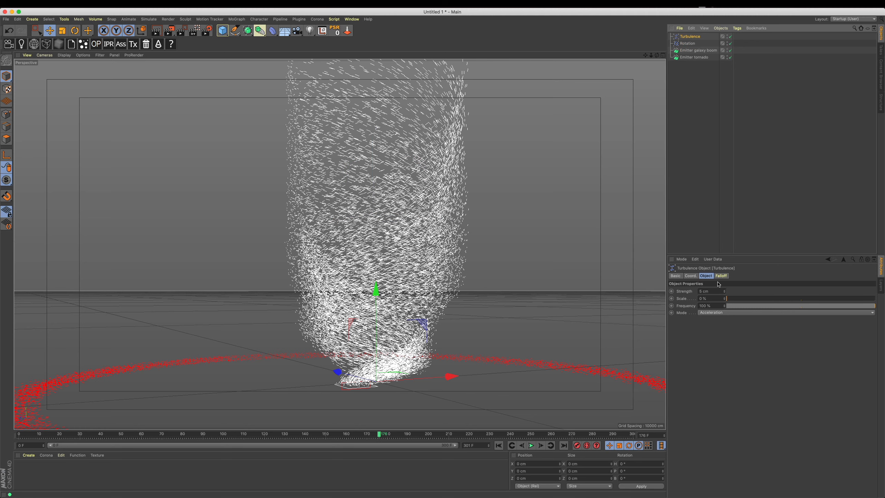
pyautogui.click(740, 300)
pyautogui.click(499, 445)
pyautogui.click(530, 446)
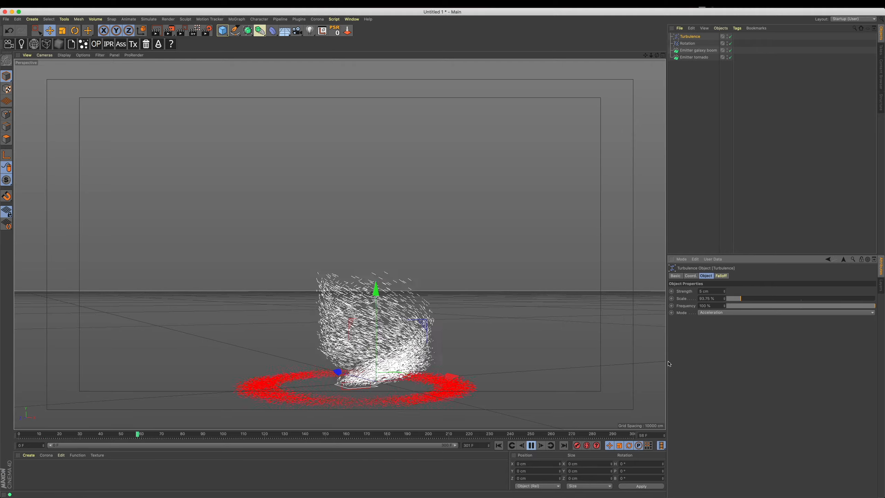
# Set the Turbulence modifier's strength to 50 cm and examine its effect on the tornado during playback
pyautogui.click(707, 291)
pyautogui.write('50')
pyautogui.press('Return')
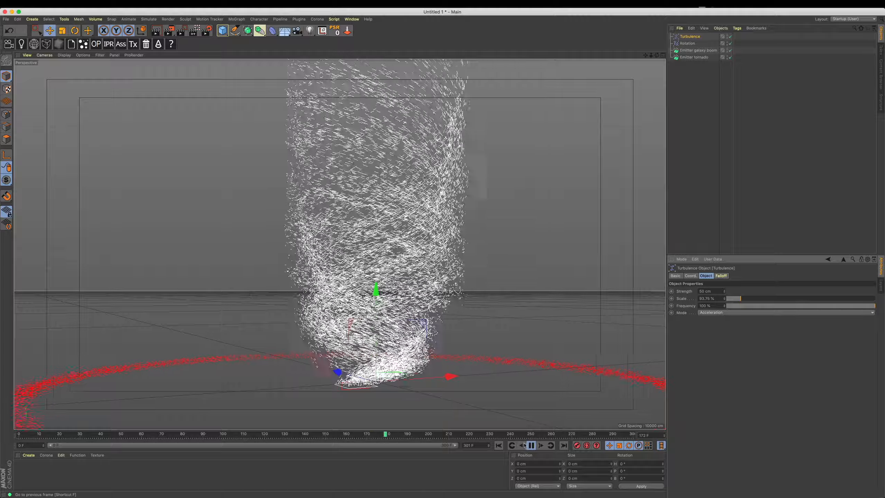
pyautogui.press('F8')
pyautogui.moveTo(459, 287)
pyautogui.keyDown('alt'); pyautogui.mouseDown()
pyautogui.moveTo(452, 272)
pyautogui.moveTo(456, 296)
pyautogui.mouseUp(); pyautogui.keyUp('alt')
pyautogui.keyDown('alt'); pyautogui.moveTo(457, 296); pyautogui.dragTo(484, 252, button='middle'); pyautogui.keyUp('alt')
# Try a Turbulence strength of 200 cm with a scale of about 369%, replay the animation, and undo the changes
pyautogui.moveTo(714, 292); pyautogui.dragTo(640, 292)
pyautogui.write('200')
pyautogui.press('Return')
pyautogui.click(498, 445)
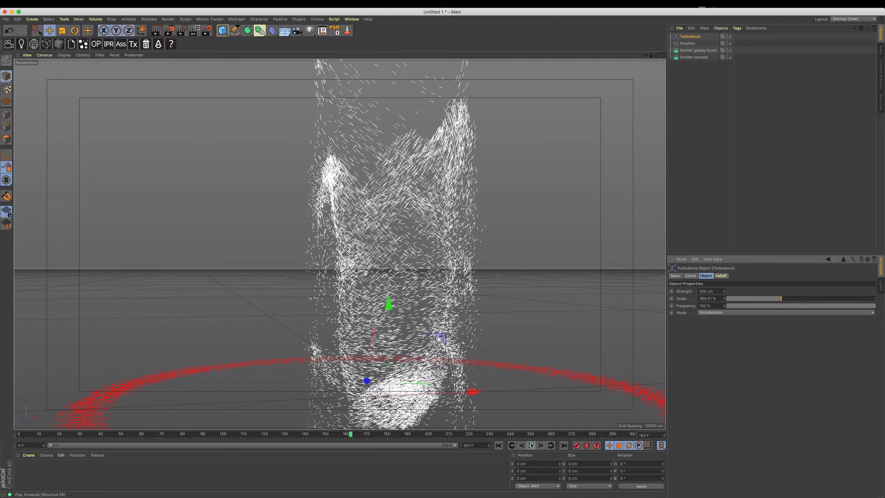
pyautogui.rightClick(724, 292)
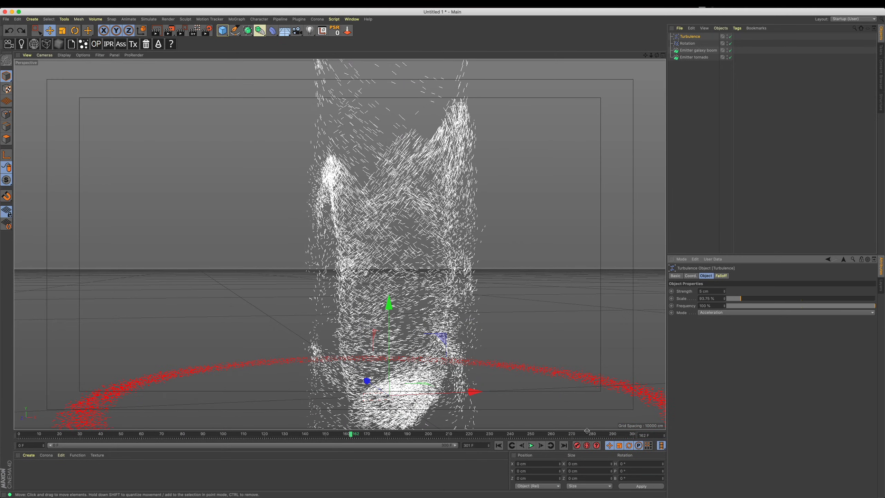
# Set the Turbulence modifier's strength to 50 cm and scale to 100%, and replay the animation to inspect the tornado
pyautogui.click(719, 292)
pyautogui.press('Return')
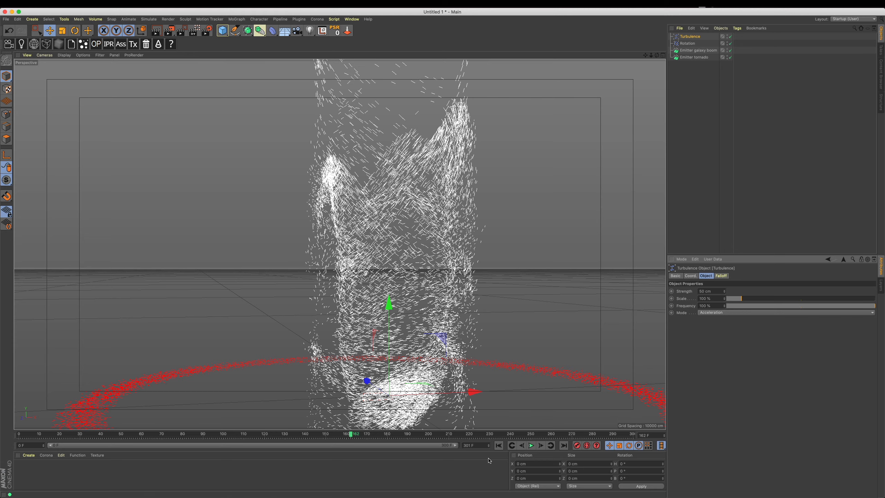
pyautogui.click(499, 445)
pyautogui.click(531, 446)
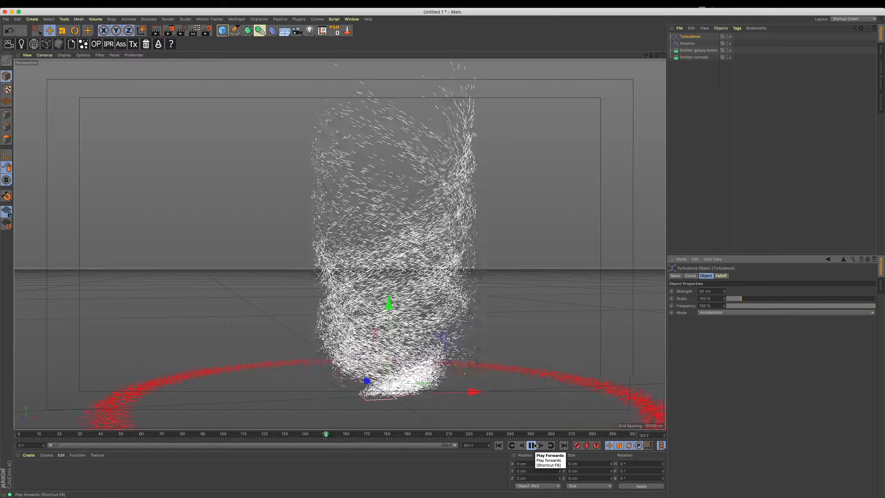
pyautogui.click(534, 445)
pyautogui.keyDown('alt'); pyautogui.moveTo(392, 351); pyautogui.dragTo(397, 258, button='middle'); pyautogui.keyUp('alt')
pyautogui.scroll(4, 398, 258)
pyautogui.keyDown('alt'); pyautogui.moveTo(398, 258); pyautogui.dragTo(467, 300); pyautogui.keyUp('alt')
pyautogui.click(498, 446)
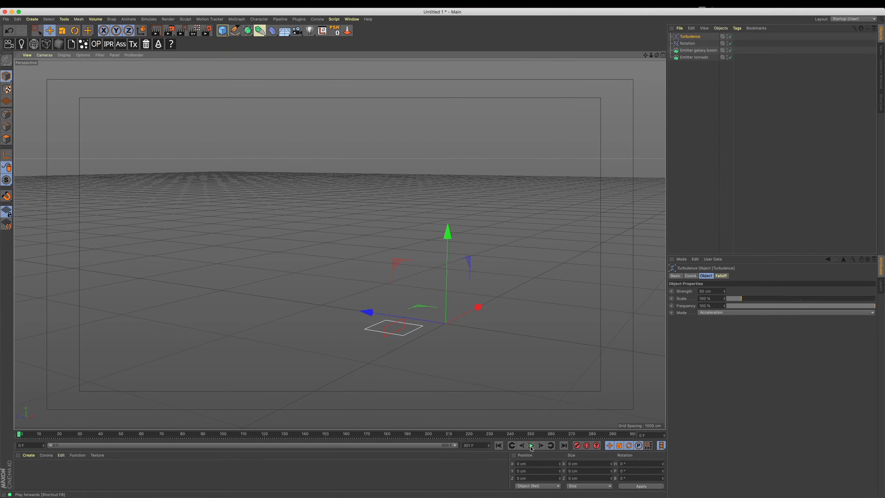
pyautogui.click(531, 445)
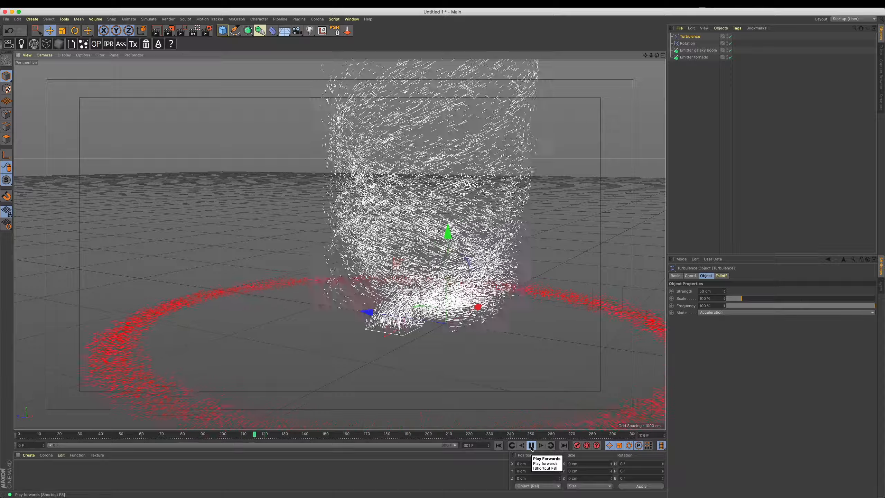
# Set the galaxy boom emitter's stop emission to 20 F and replay the animation from the first frame to inspect the ring
pyautogui.click(531, 446)
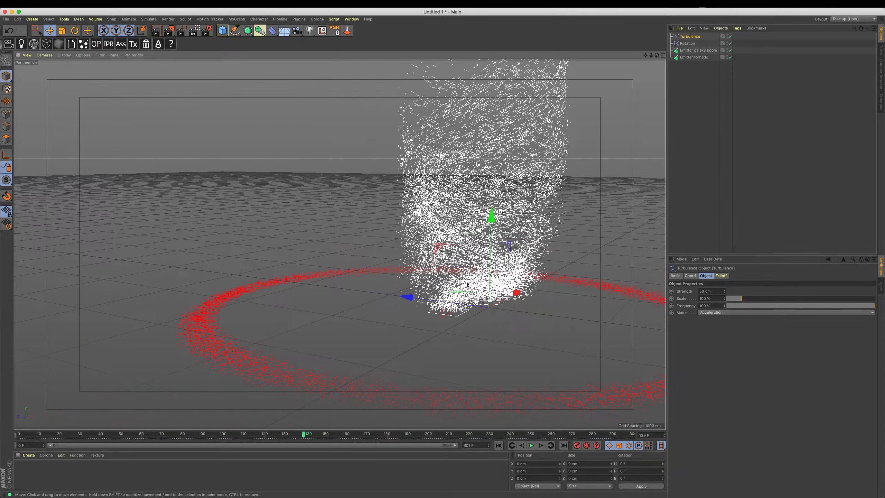
pyautogui.moveTo(517, 285)
pyautogui.keyDown('alt'); pyautogui.mouseDown(button='right')
pyautogui.moveTo(492, 295)
pyautogui.moveTo(501, 285)
pyautogui.mouseUp(button='right'); pyautogui.keyUp('alt')
pyautogui.keyDown('alt'); pyautogui.moveTo(471, 289); pyautogui.dragTo(541, 345); pyautogui.keyUp('alt')
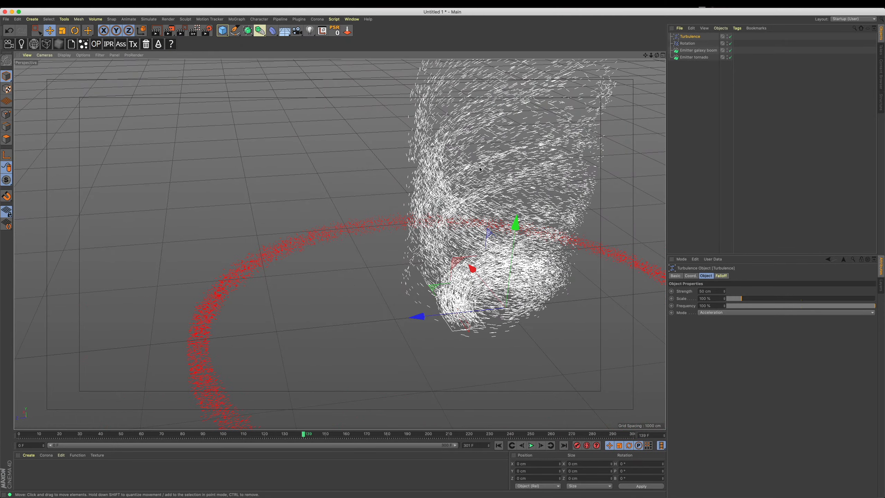
pyautogui.keyDown('alt'); pyautogui.moveTo(493, 170); pyautogui.dragTo(658, 78, button='right'); pyautogui.keyUp('alt')
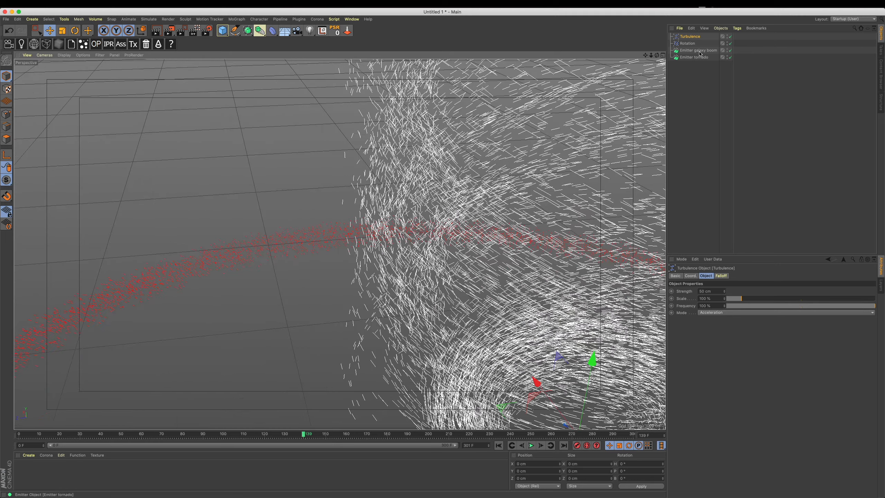
pyautogui.click(703, 53)
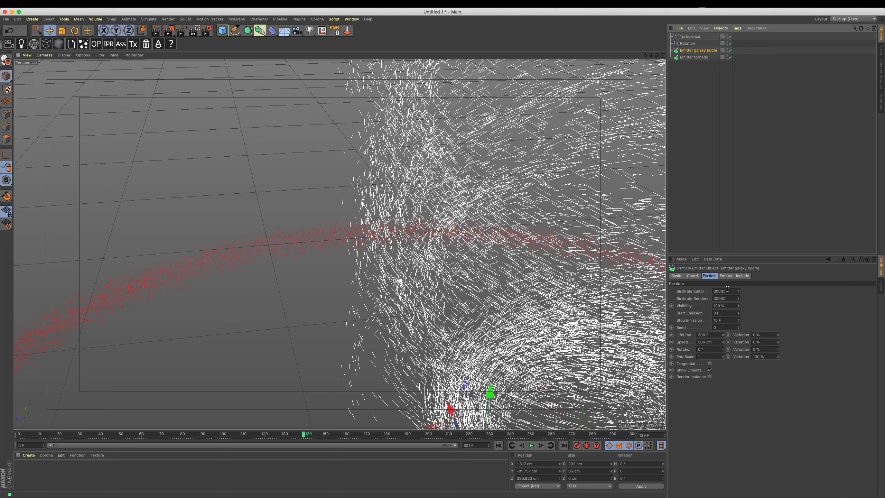
pyautogui.click(727, 320)
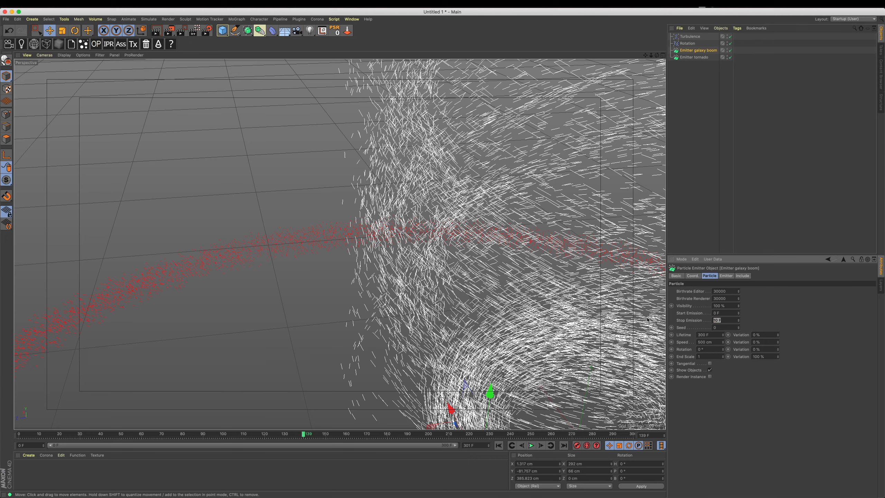
pyautogui.click(498, 445)
pyautogui.click(531, 445)
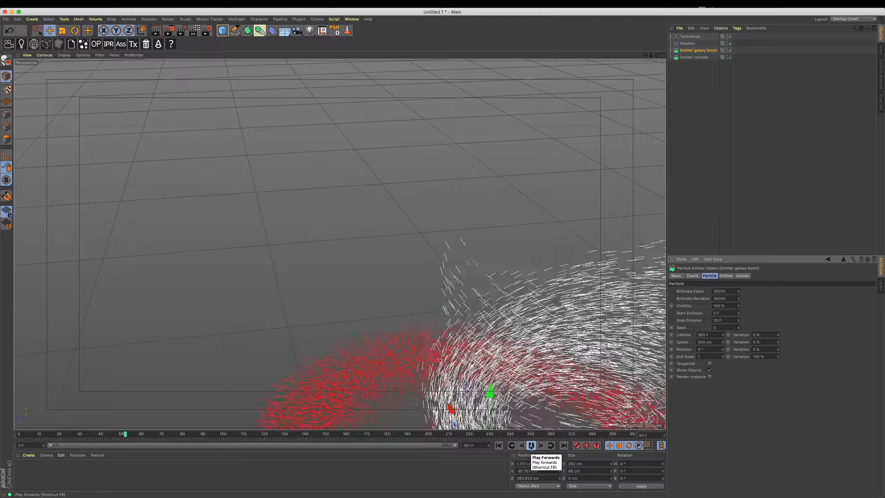
pyautogui.click(530, 445)
pyautogui.keyDown('alt'); pyautogui.moveTo(400, 250); pyautogui.dragTo(428, 239); pyautogui.keyUp('alt')
pyautogui.keyDown('alt'); pyautogui.moveTo(482, 270); pyautogui.dragTo(453, 256); pyautogui.keyUp('alt')
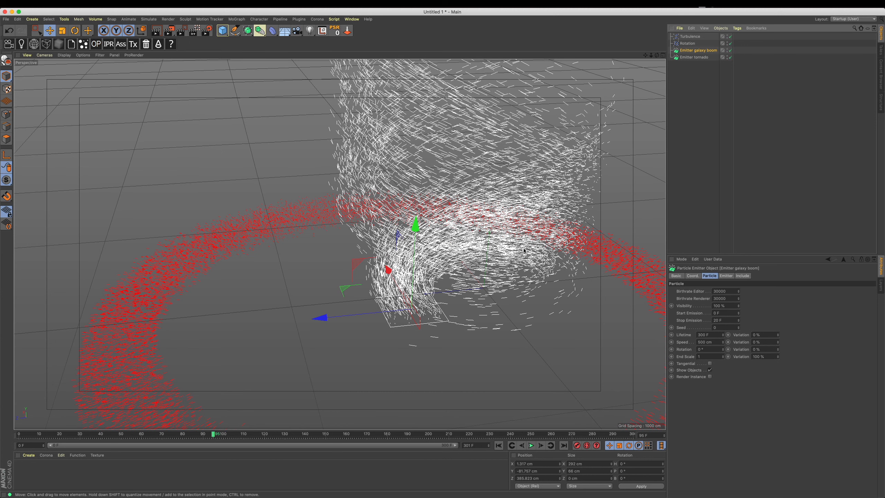
# Set the galaxy boom emitter's particle speed to 300 cm and replay the animation to inspect the burst from several angles
pyautogui.click(716, 341)
pyautogui.write('300')
pyautogui.press('Return')
pyautogui.click(499, 445)
pyautogui.click(530, 445)
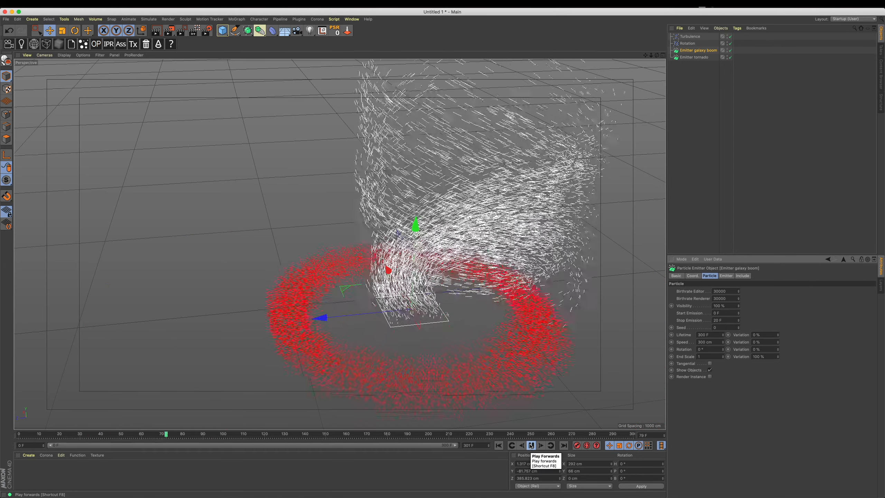
pyautogui.keyDown('alt'); pyautogui.moveTo(539, 422); pyautogui.dragTo(536, 383); pyautogui.keyUp('alt')
pyautogui.keyDown('alt'); pyautogui.moveTo(536, 383); pyautogui.dragTo(533, 365, button='middle'); pyautogui.keyUp('alt')
pyautogui.scroll(4, 533, 366)
pyautogui.keyDown('alt'); pyautogui.moveTo(452, 351); pyautogui.dragTo(455, 334, button='middle'); pyautogui.keyUp('alt')
pyautogui.keyDown('alt'); pyautogui.moveTo(455, 335); pyautogui.dragTo(483, 363); pyautogui.keyUp('alt')
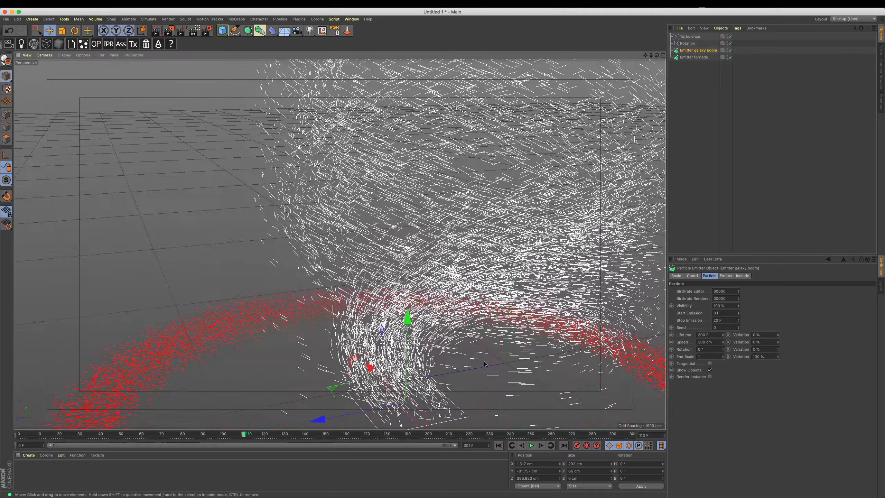
pyautogui.scroll(-3, 484, 364)
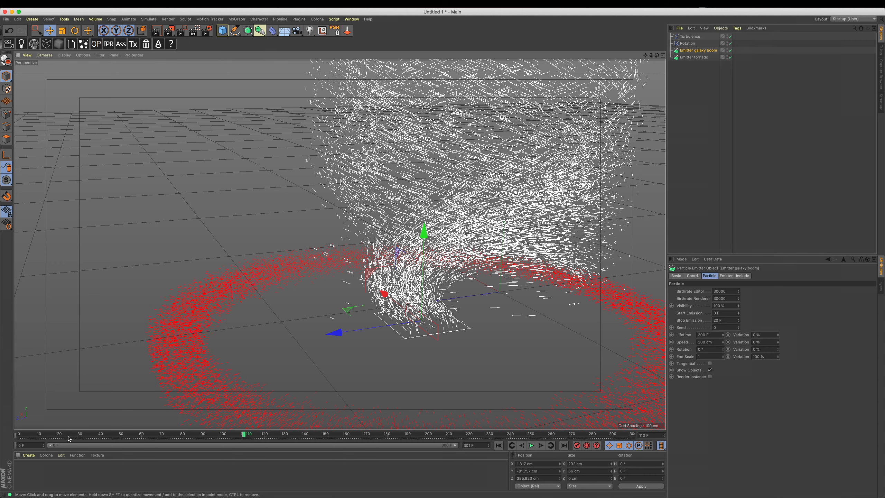
# Create a Hair Material and assign it to the Emitter galaxy boom object
pyautogui.click(34, 456)
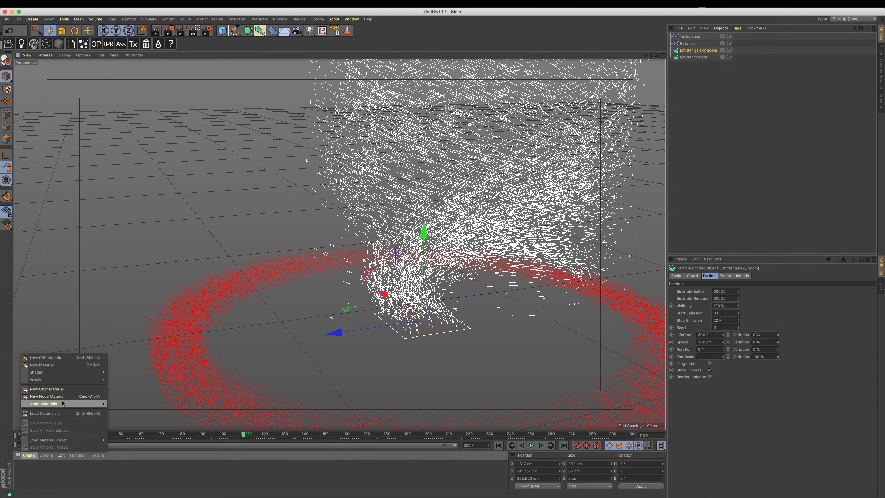
pyautogui.moveTo(71, 375)
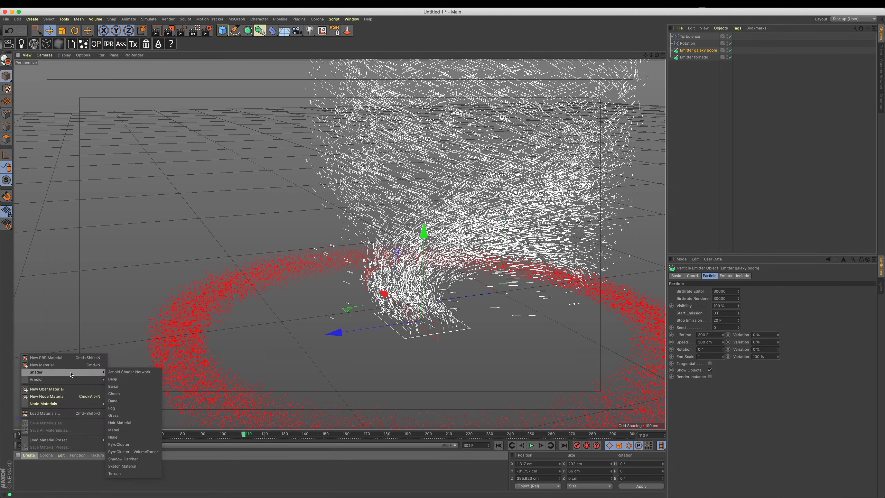
pyautogui.click(121, 422)
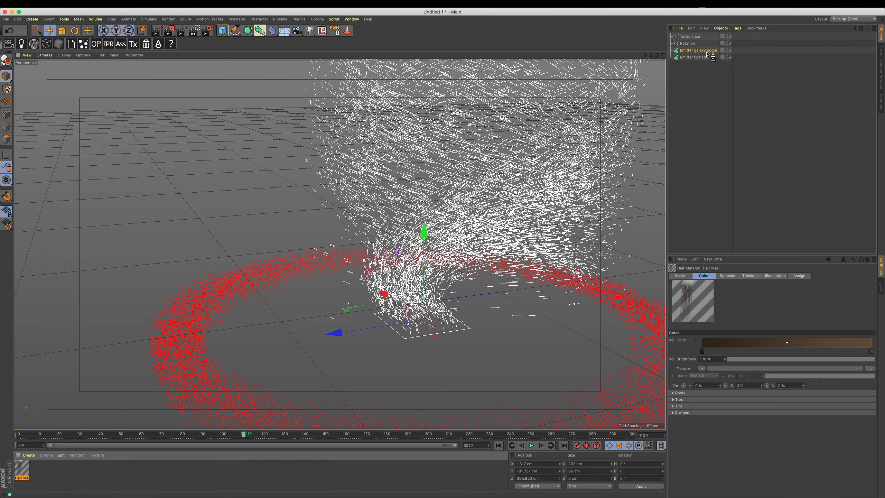
pyautogui.moveTo(707, 55); pyautogui.dragTo(707, 55)
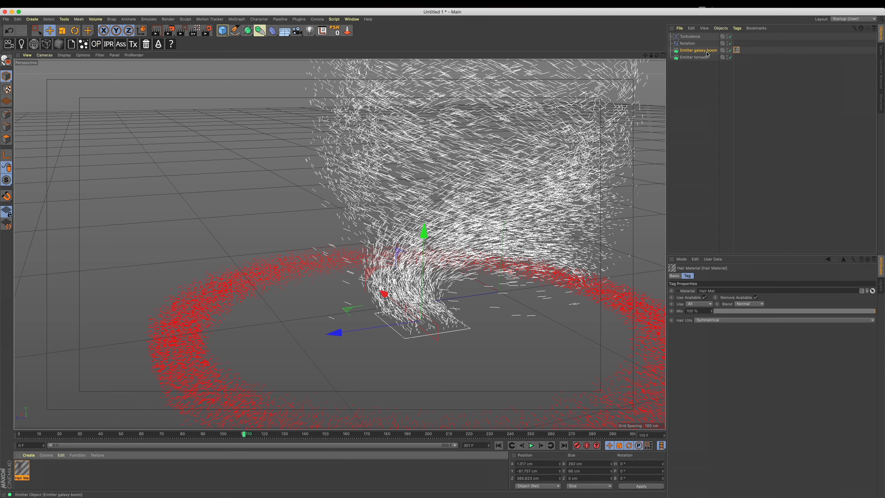
# Make the hair material's colour gradient solid pink with H 326°, S 84% and V 100%
pyautogui.doubleClick(23, 471)
pyautogui.moveTo(231, 49); pyautogui.dragTo(748, 205)
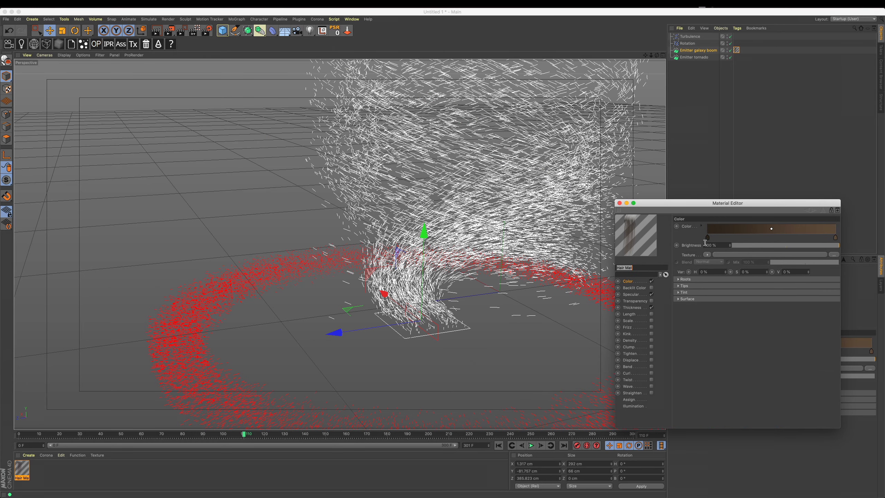
pyautogui.doubleClick(707, 238)
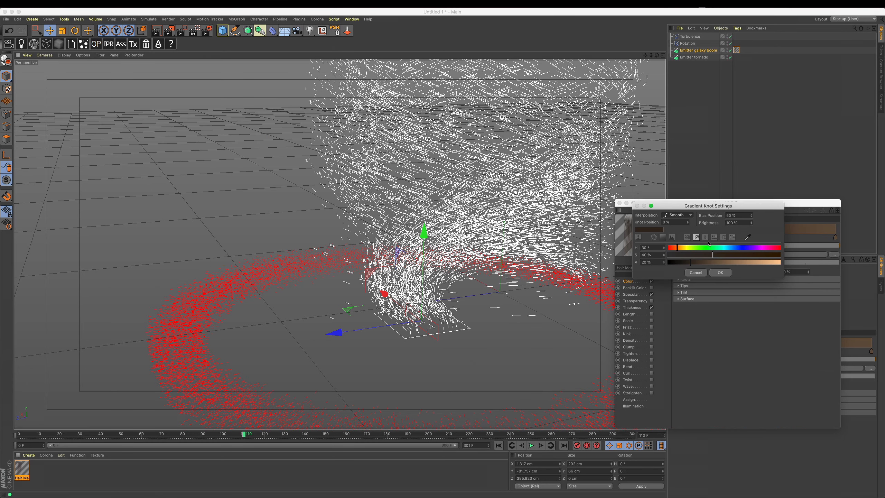
pyautogui.click(767, 248)
pyautogui.moveTo(729, 249); pyautogui.dragTo(762, 254)
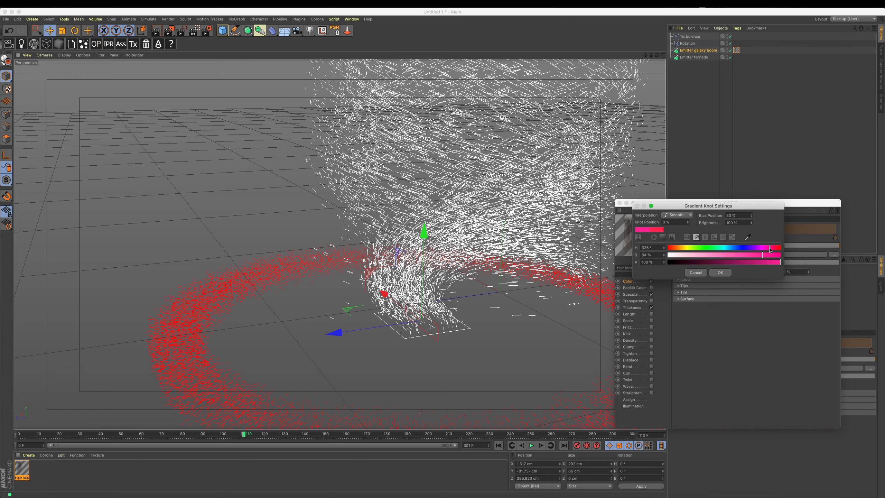
pyautogui.click(719, 273)
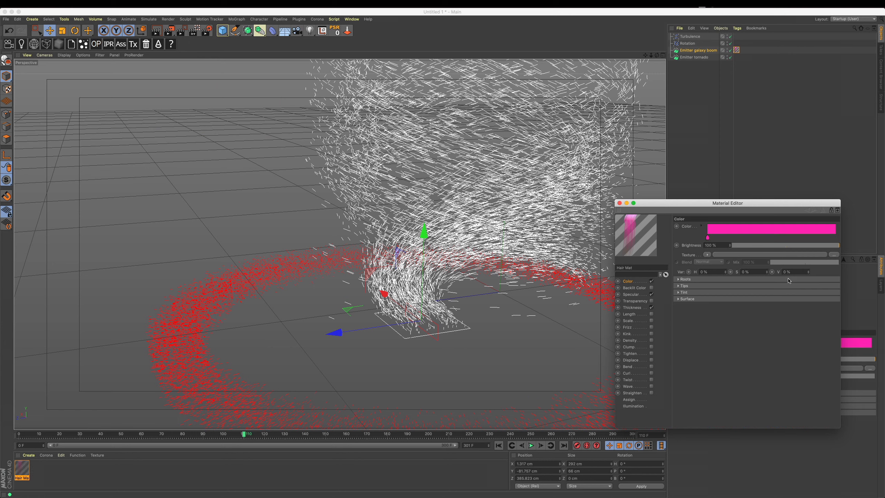
# Set the hair material's primary specular colour to a saturated magenta with H 294°, S 100% and V 100%
pyautogui.click(631, 294)
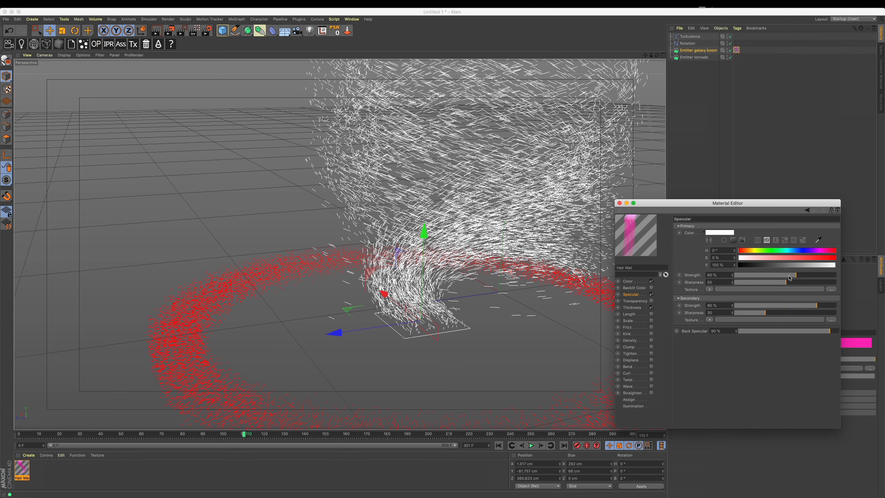
pyautogui.click(720, 232)
pyautogui.click(736, 239)
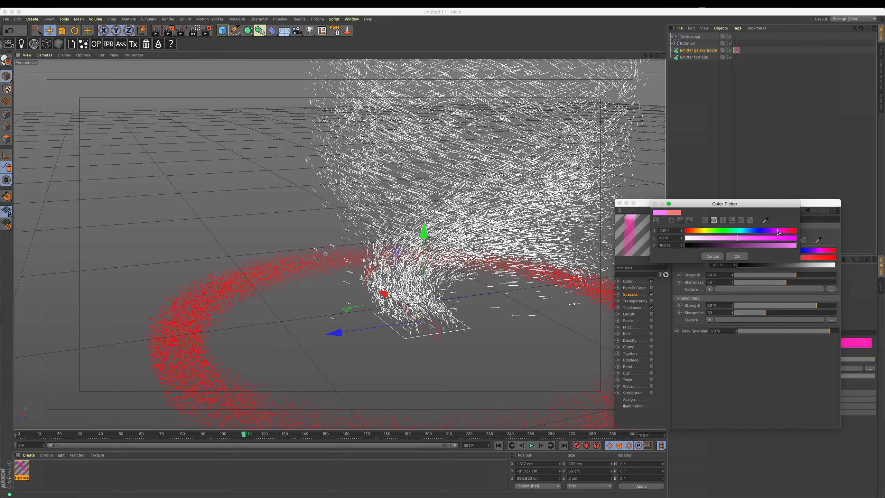
pyautogui.click(795, 238)
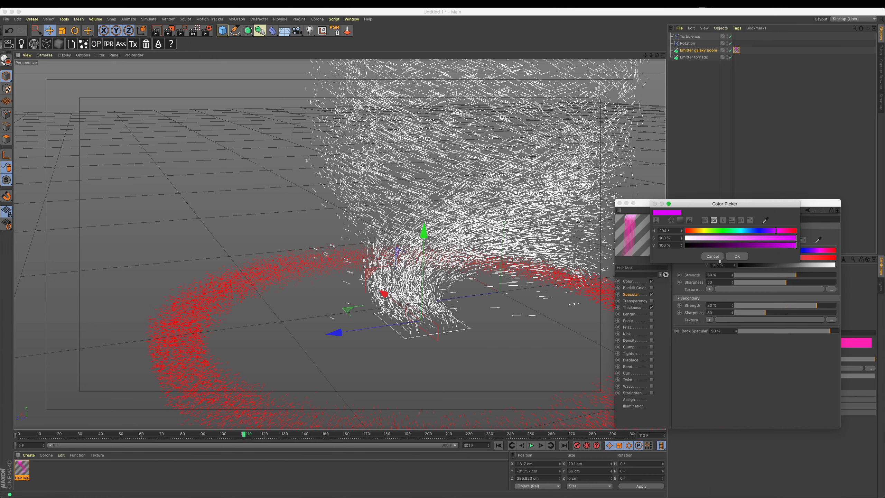
pyautogui.click(737, 256)
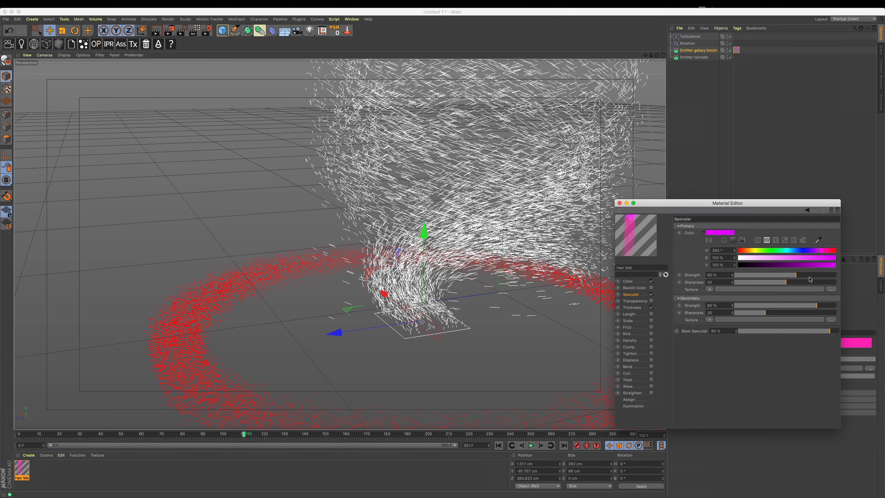
# Display the hair material's Thickness settings and render close-up viewport previews of the galaxy particles to examine their shape
pyautogui.click(632, 307)
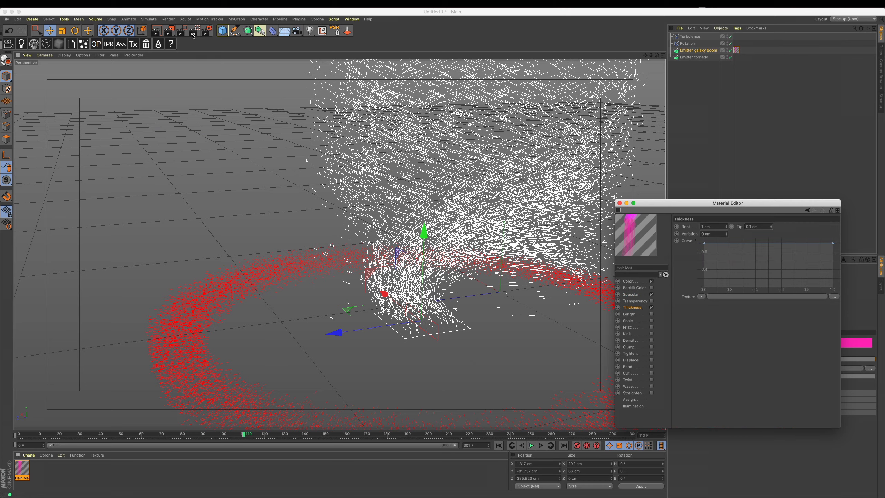
pyautogui.click(156, 31)
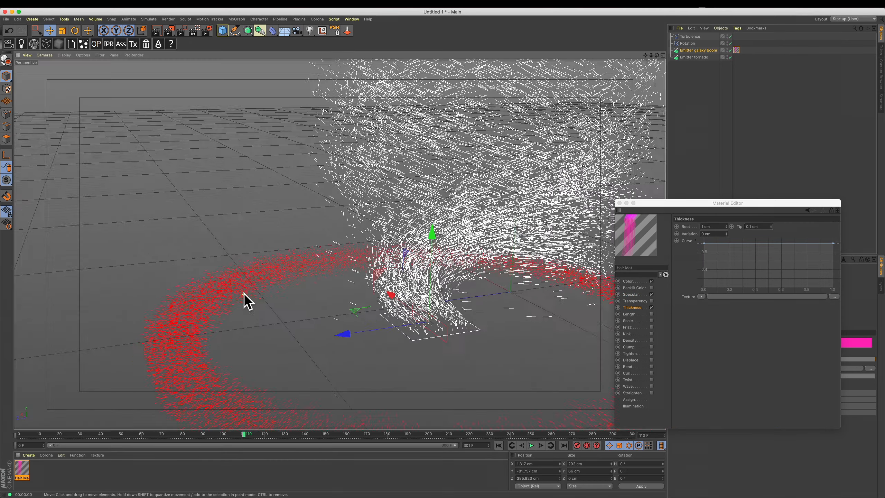
pyautogui.scroll(10, 247, 300)
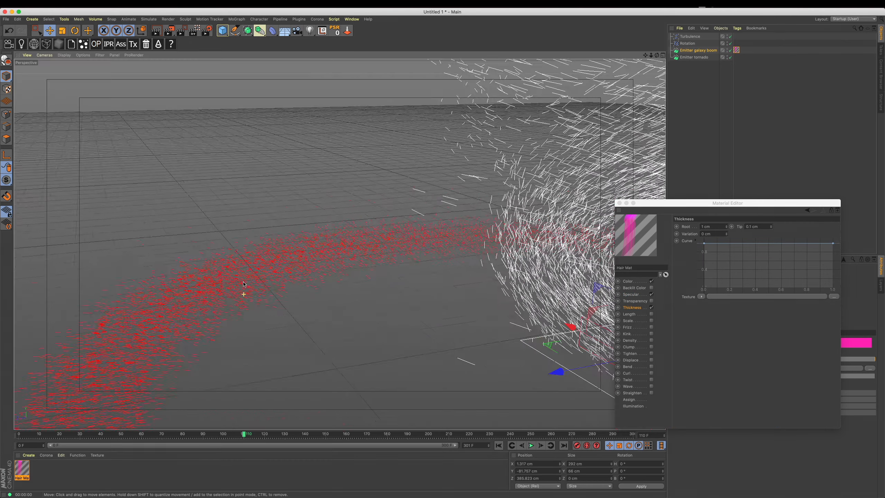
pyautogui.press('super+r')
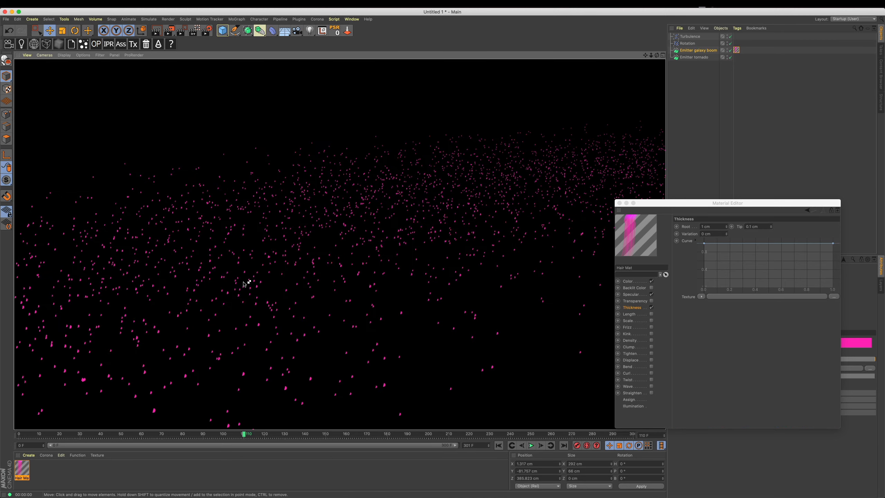
pyautogui.scroll(5, 248, 269)
pyautogui.press('super+r')
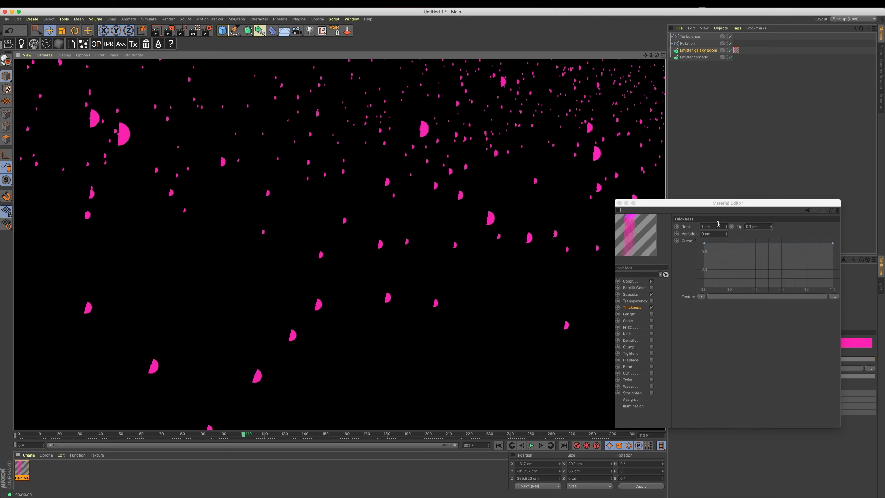
# Set the hair material's tip thickness to 1 cm and render the viewport to check the particle ring
pyautogui.click(759, 227)
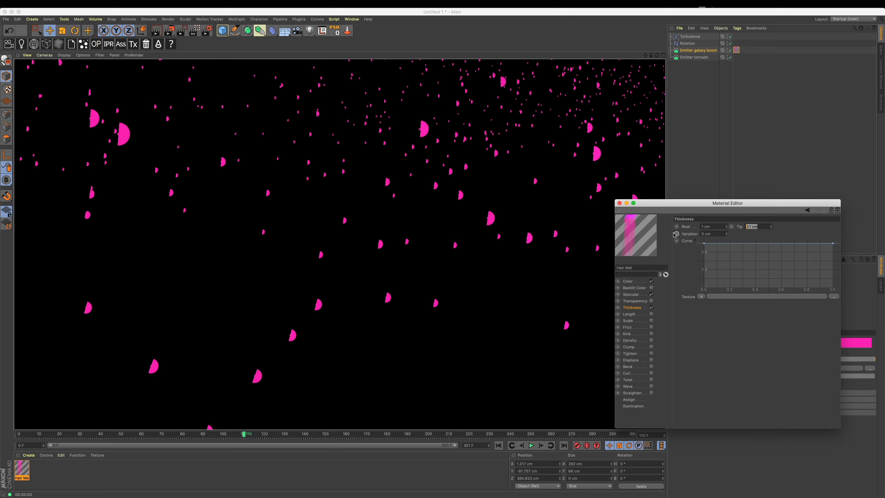
pyautogui.write('1')
pyautogui.press('Return')
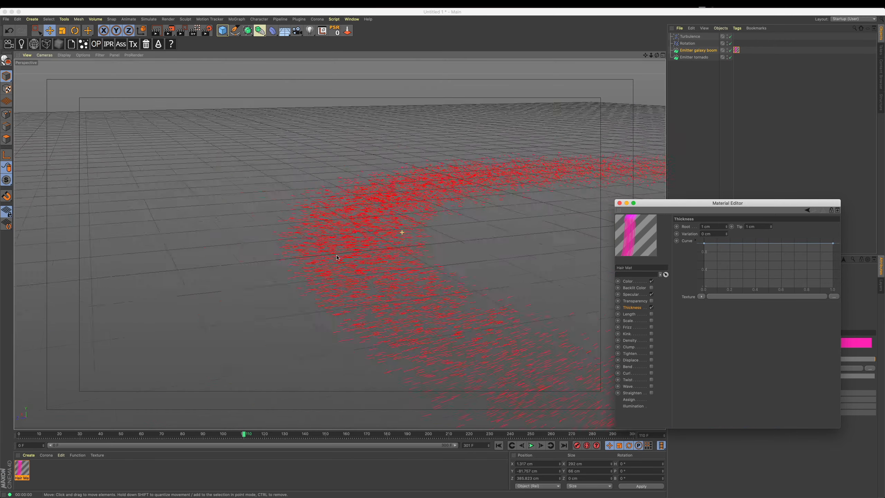
pyautogui.click(295, 292)
pyautogui.press('super+r')
pyautogui.keyDown('alt'); pyautogui.moveTo(366, 279); pyautogui.dragTo(396, 291); pyautogui.keyUp('alt')
pyautogui.press('super+r')
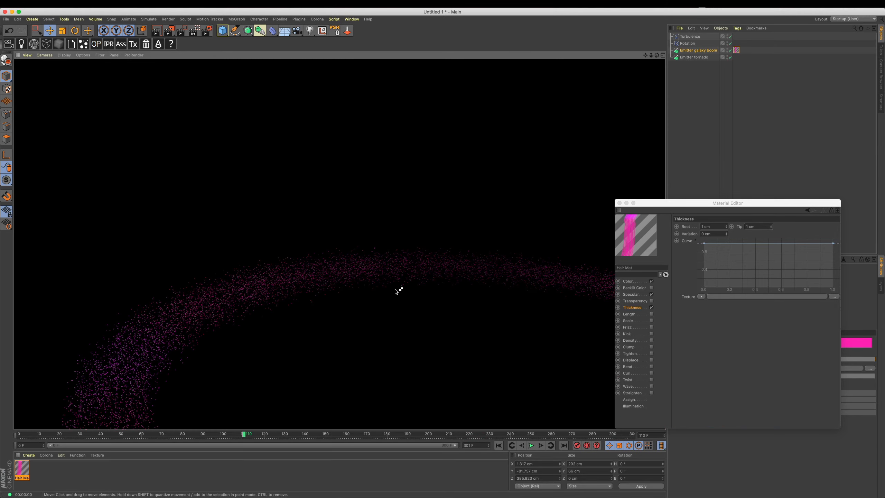
# Set the hair material's root and tip thickness to 3 cm, render the viewport again, and close the material's settings
pyautogui.click(720, 227)
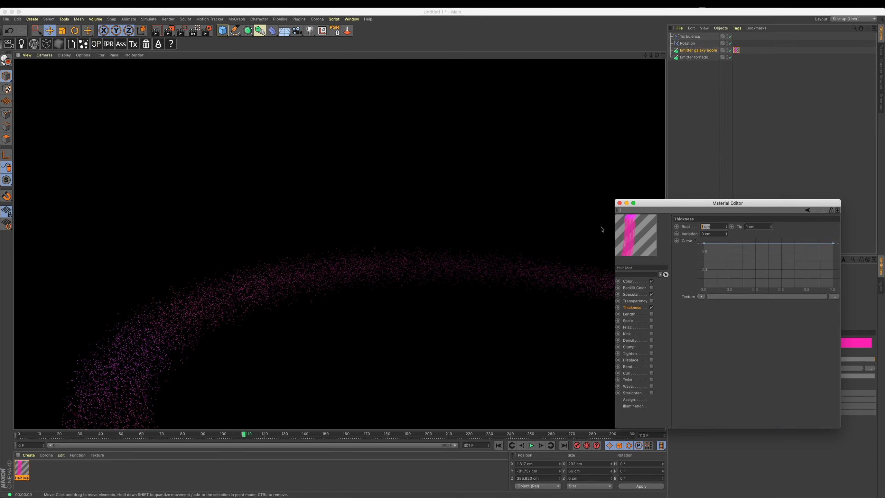
pyautogui.write('3')
pyautogui.press('Return')
pyautogui.click(602, 229)
pyautogui.press('super+r')
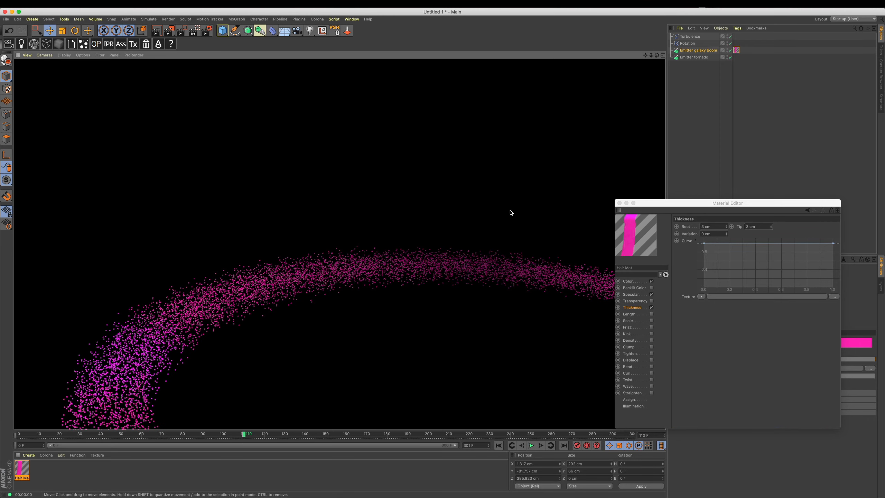
pyautogui.click(619, 203)
# Duplicate the pink hair material and change the copy's colour to a bright blue
pyautogui.keyDown('ctrl'); pyautogui.moveTo(21, 470); pyautogui.dragTo(60, 472); pyautogui.keyUp('ctrl')
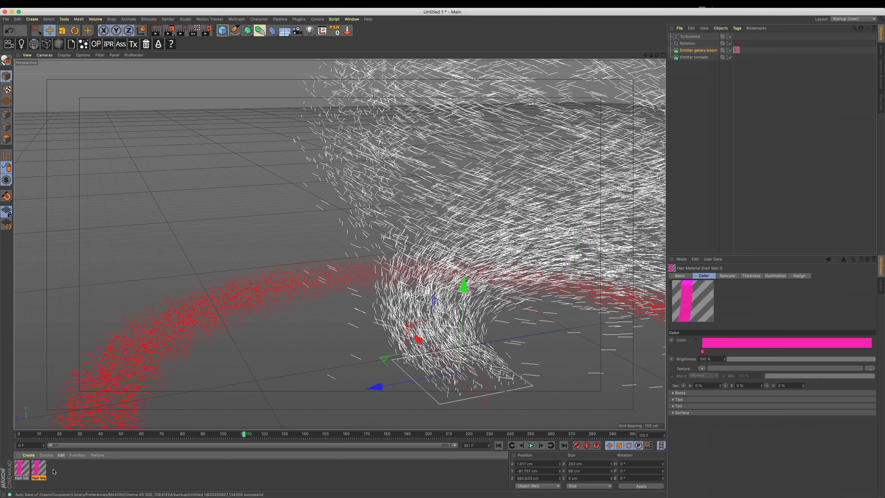
pyautogui.doubleClick(38, 468)
pyautogui.click(120, 127)
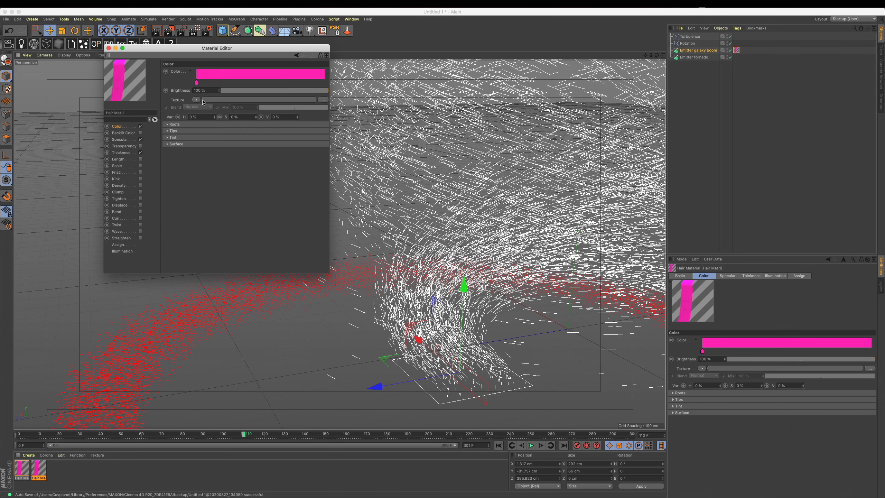
pyautogui.doubleClick(197, 82)
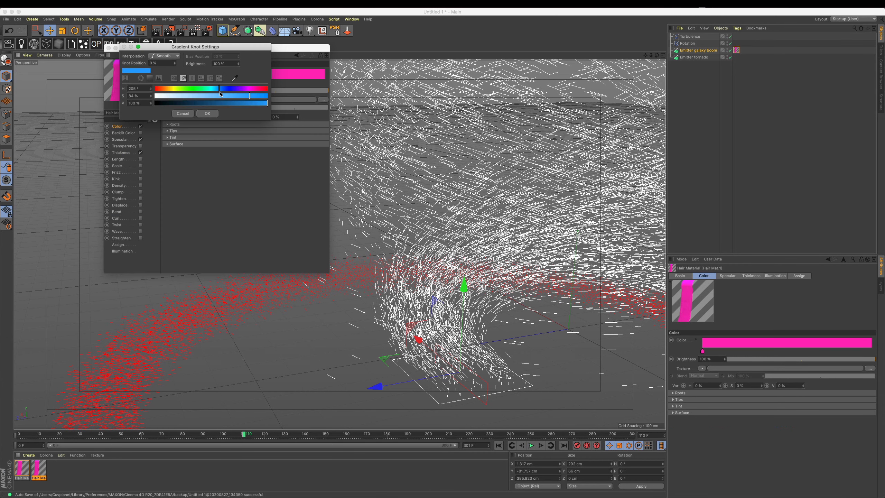
pyautogui.click(208, 113)
pyautogui.moveTo(173, 49); pyautogui.dragTo(345, 231)
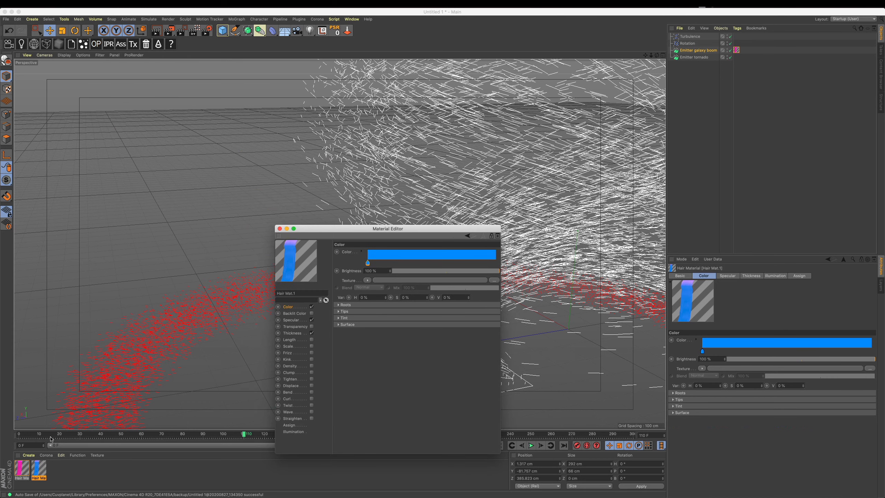
# Apply the blue hair material to the Emitter tornado object and render the viewport to check it
pyautogui.moveTo(39, 469); pyautogui.dragTo(714, 57)
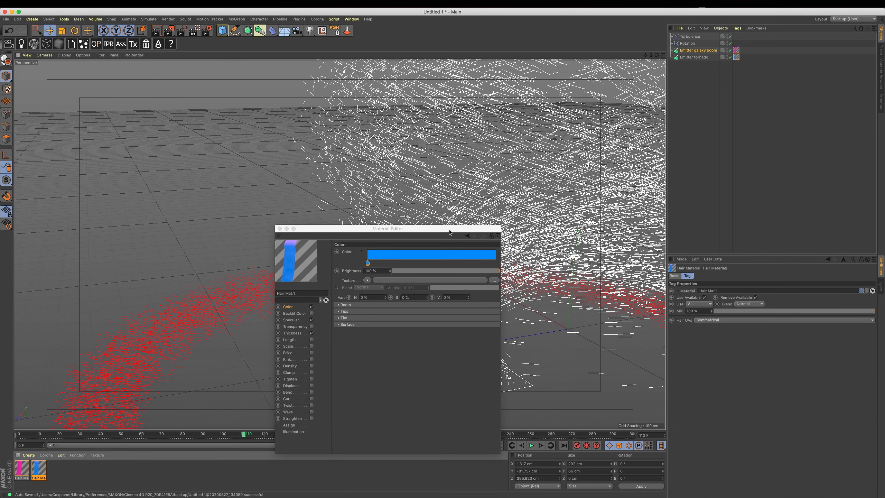
pyautogui.moveTo(449, 232); pyautogui.dragTo(837, 235)
pyautogui.hotkey('ctrl', 'r')
pyautogui.scroll(-5, 446, 280)
pyautogui.hotkey('ctrl', 'r')
# Play the animation on to frame 148, close the material's settings, and render previews of both particle systems
pyautogui.keyDown('alt'); pyautogui.moveTo(512, 326); pyautogui.dragTo(537, 314); pyautogui.keyUp('alt')
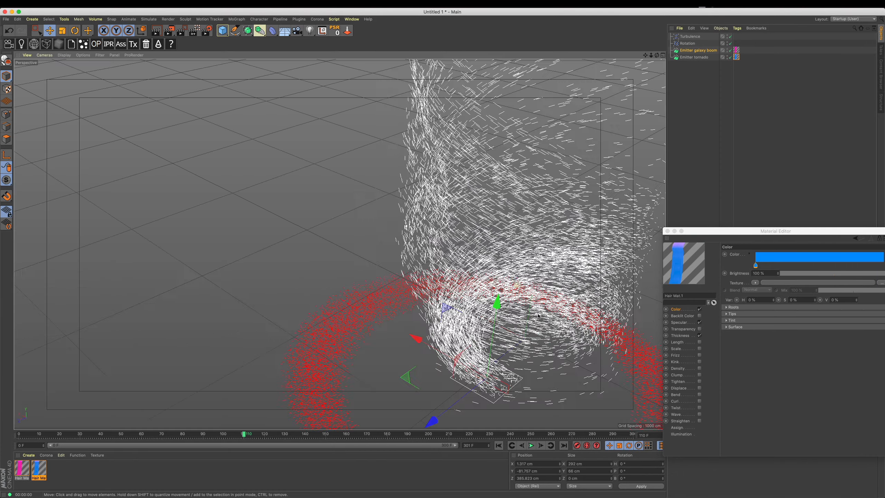
pyautogui.click(529, 445)
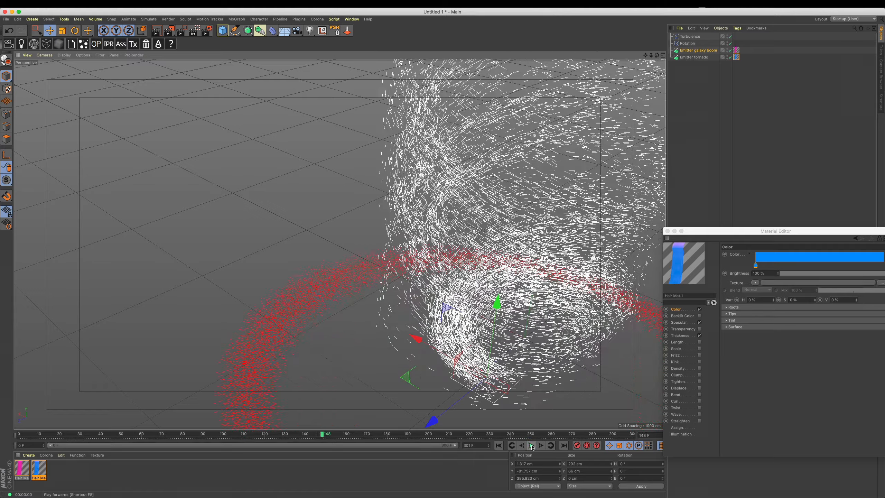
pyautogui.hotkey('ctrl', 'r')
pyautogui.keyDown('alt'); pyautogui.moveTo(469, 355); pyautogui.dragTo(488, 299); pyautogui.keyUp('alt')
pyautogui.click(668, 231)
pyautogui.keyDown('alt'); pyautogui.moveTo(553, 237); pyautogui.dragTo(537, 243); pyautogui.keyUp('alt')
pyautogui.press('super+r')
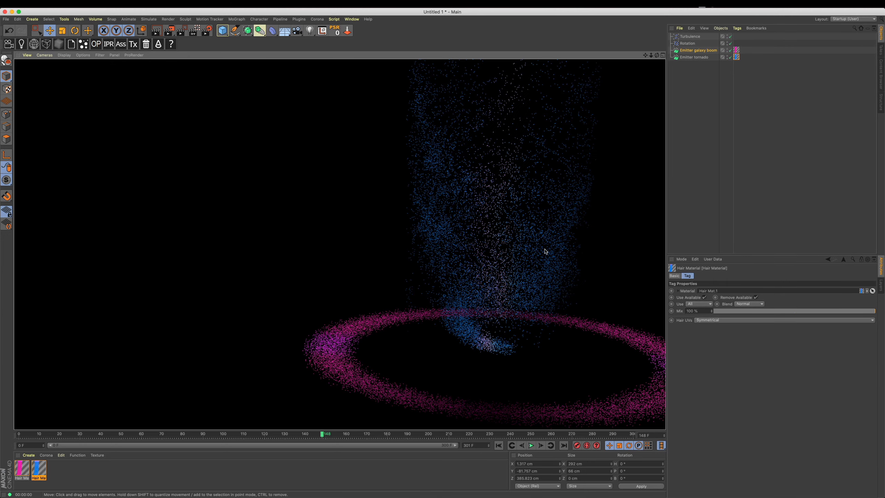
pyautogui.scroll(3, 461, 270)
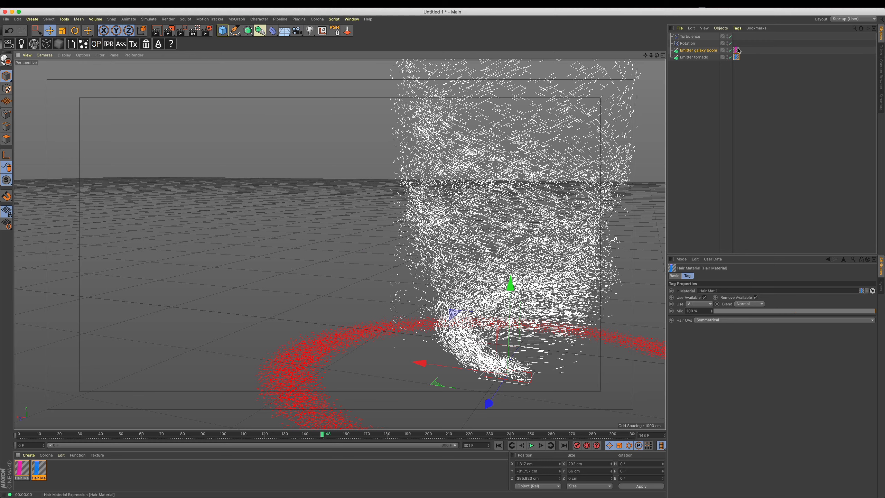
# Set the Emitter galaxy boom's editor and renderer birthrates to 300000
pyautogui.keyDown('alt'); pyautogui.moveTo(477, 157); pyautogui.dragTo(446, 222); pyautogui.keyUp('alt')
pyautogui.keyDown('alt'); pyautogui.moveTo(446, 222); pyautogui.dragTo(478, 224, button='right'); pyautogui.keyUp('alt')
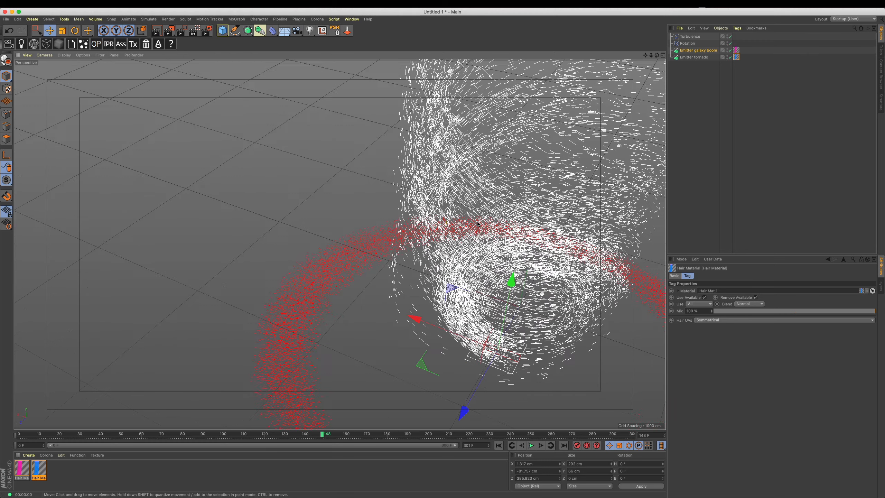
pyautogui.keyDown('alt'); pyautogui.moveTo(478, 224); pyautogui.dragTo(512, 185); pyautogui.keyUp('alt')
pyautogui.click(699, 51)
pyautogui.click(688, 44)
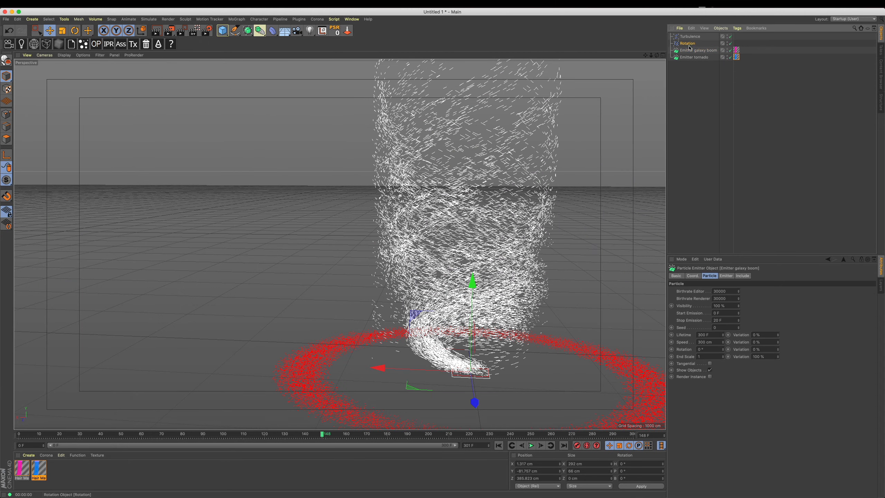
pyautogui.click(698, 51)
pyautogui.click(730, 291)
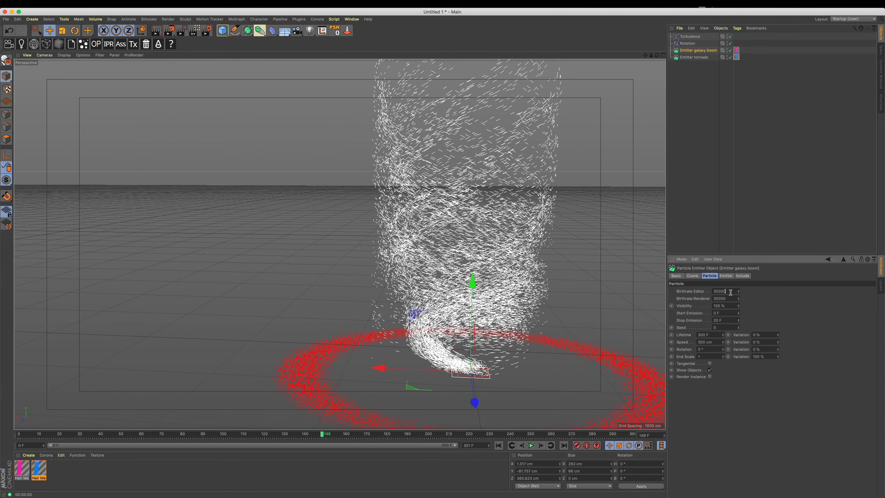
# Set the Emitter tornado's editor and renderer birthrates to 30000
pyautogui.click(694, 57)
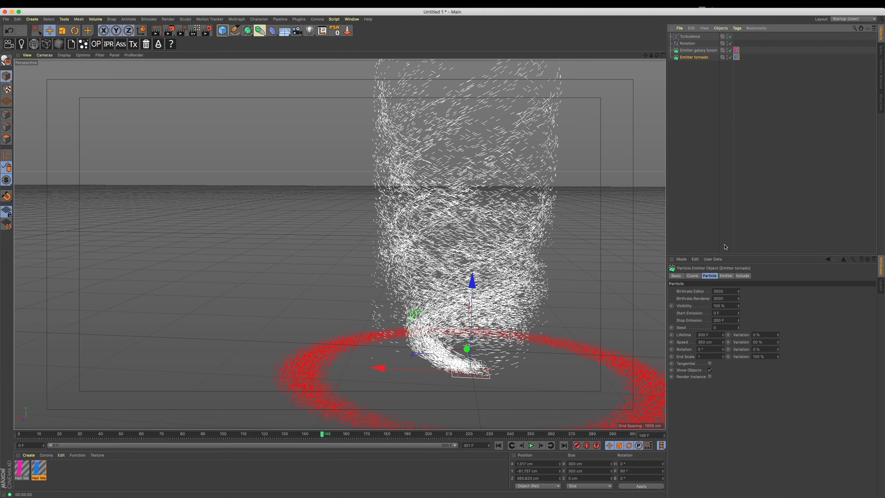
pyautogui.click(727, 291)
pyautogui.write('0')
pyautogui.press('Return')
# Replay the simulation from the start, turn off Show Objects for both emitters, and stop at frame 140
pyautogui.click(498, 445)
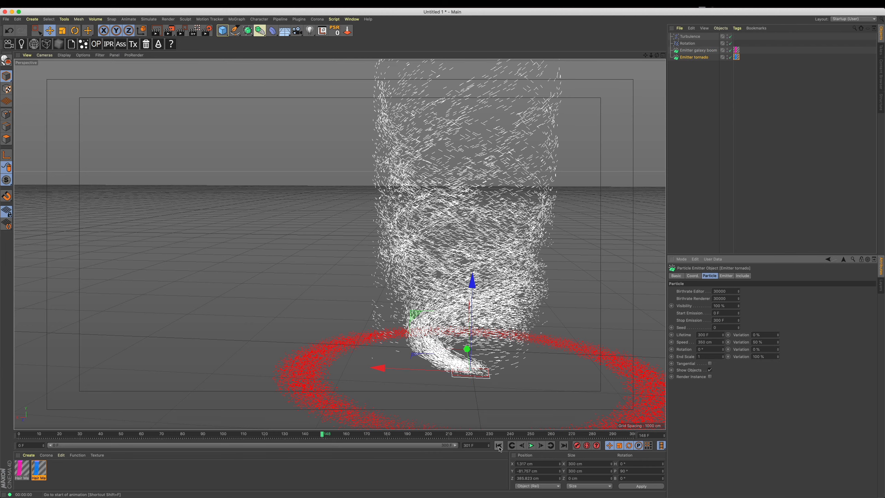
pyautogui.click(531, 446)
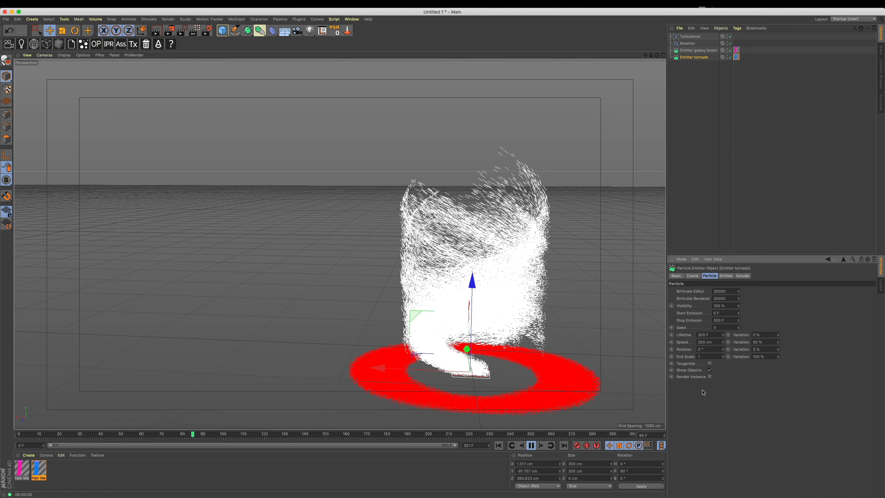
pyautogui.click(709, 369)
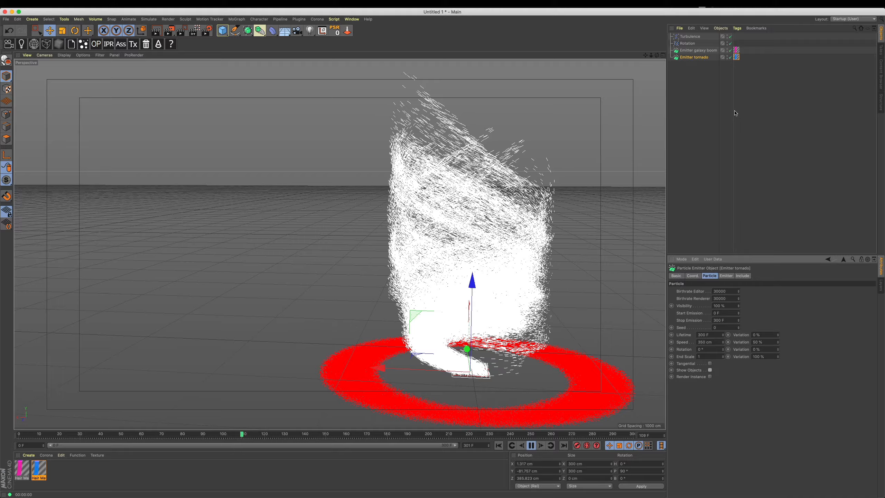
pyautogui.click(698, 50)
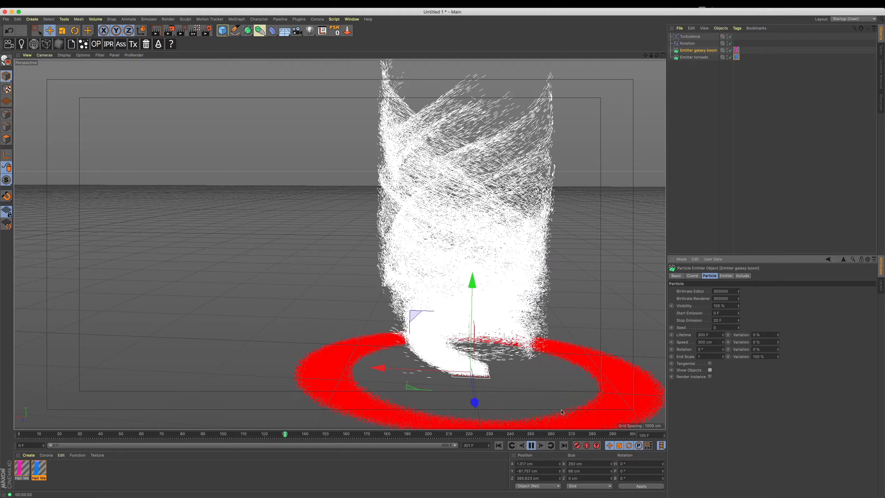
pyautogui.click(533, 447)
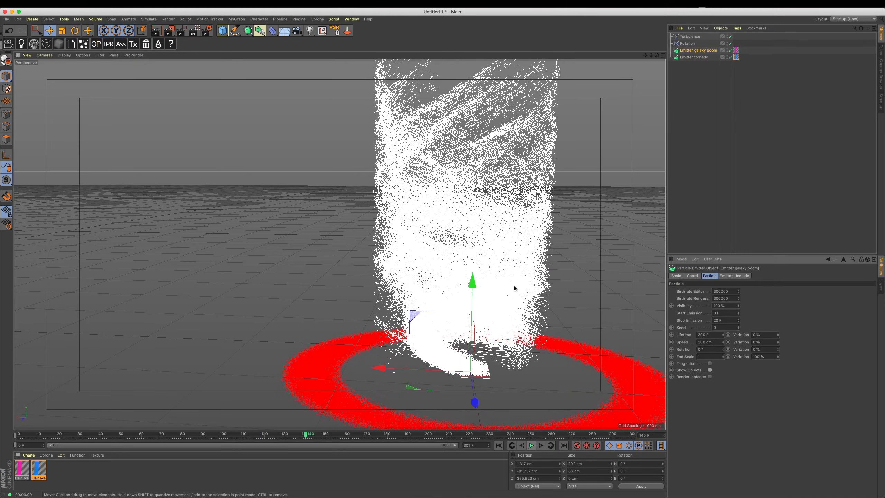
# Render viewport previews from several angles to examine the denser tornado and galaxy ring
pyautogui.press('super+r')
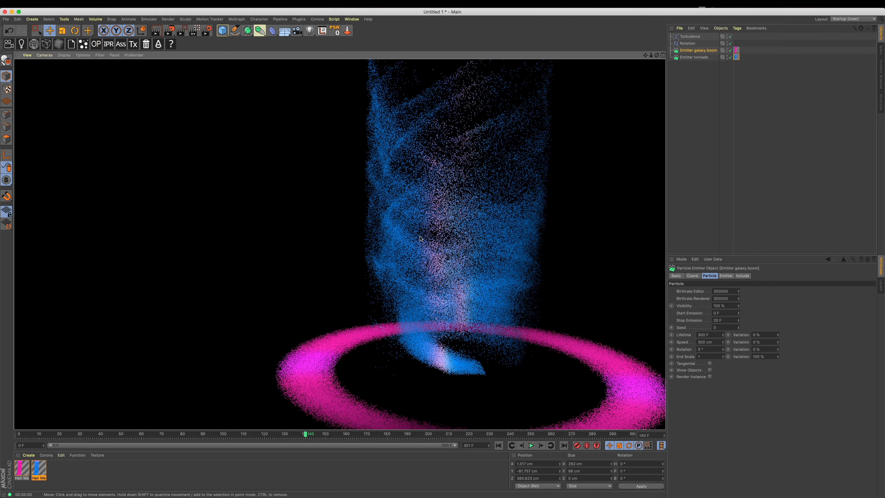
pyautogui.keyDown('alt'); pyautogui.moveTo(426, 238); pyautogui.dragTo(474, 247); pyautogui.keyUp('alt')
pyautogui.keyDown('alt'); pyautogui.moveTo(474, 246); pyautogui.dragTo(495, 232, button='right'); pyautogui.keyUp('alt')
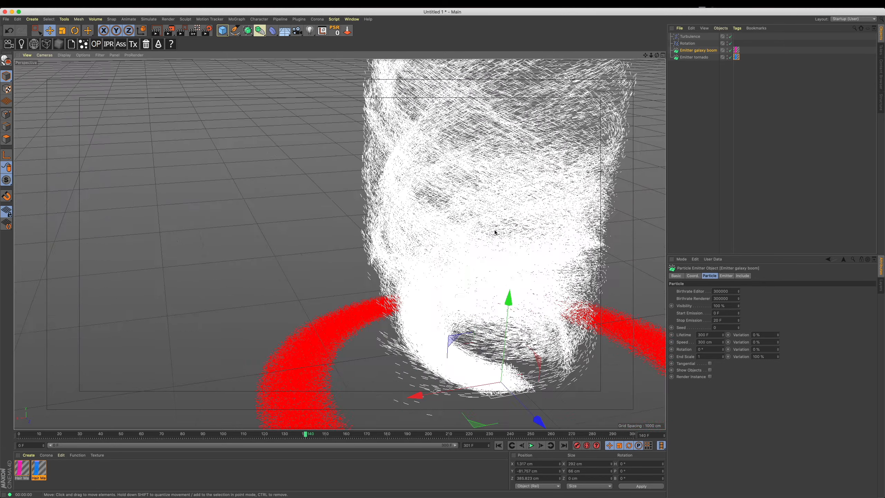
pyautogui.keyDown('alt'); pyautogui.moveTo(495, 232); pyautogui.dragTo(516, 223); pyautogui.keyUp('alt')
pyautogui.scroll(-1, 515, 222)
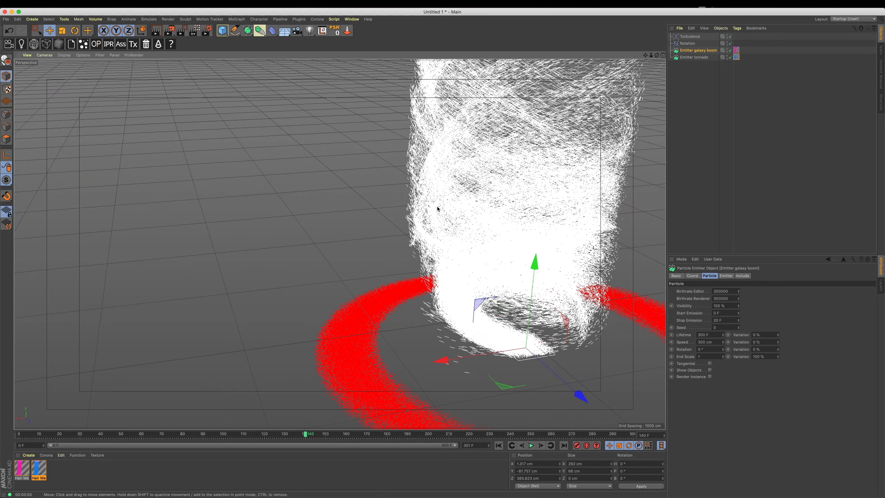
pyautogui.scroll(-3, 453, 225)
pyautogui.press('super+r')
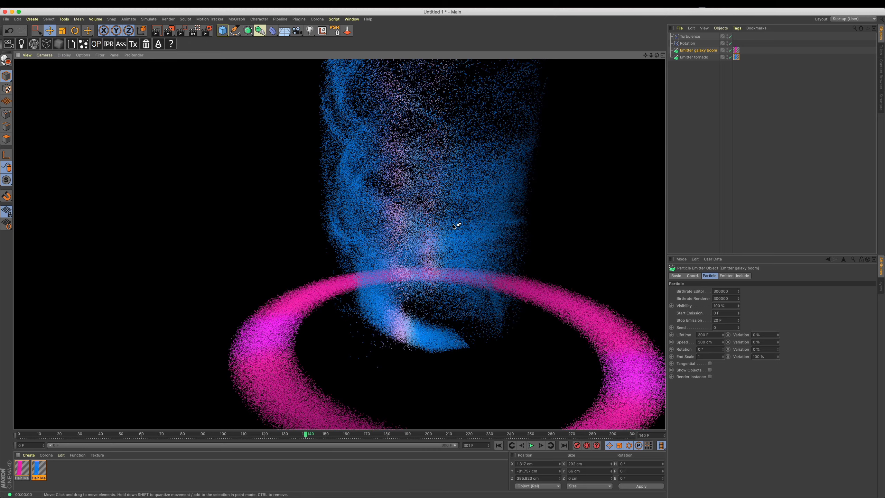
pyautogui.keyDown('alt'); pyautogui.moveTo(434, 344); pyautogui.dragTo(450, 373); pyautogui.keyUp('alt')
pyautogui.press('super+r')
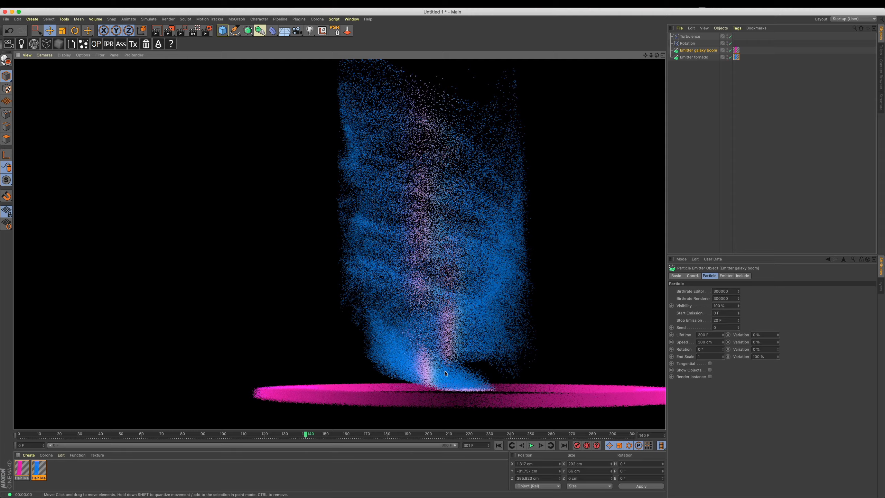
pyautogui.keyDown('alt'); pyautogui.moveTo(501, 328); pyautogui.dragTo(543, 352); pyautogui.keyUp('alt')
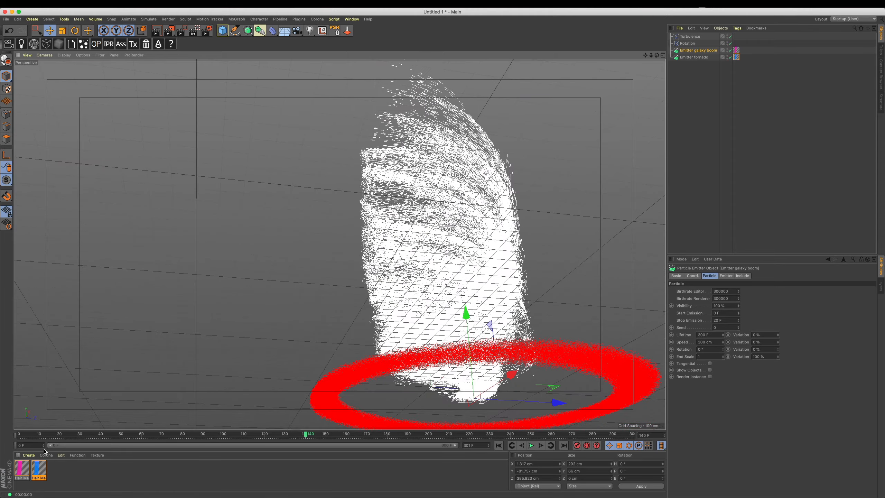
# Set the blue hair material's primary specular colour to H 198°, S 83%, V 100%, and render the viewport
pyautogui.doubleClick(44, 471)
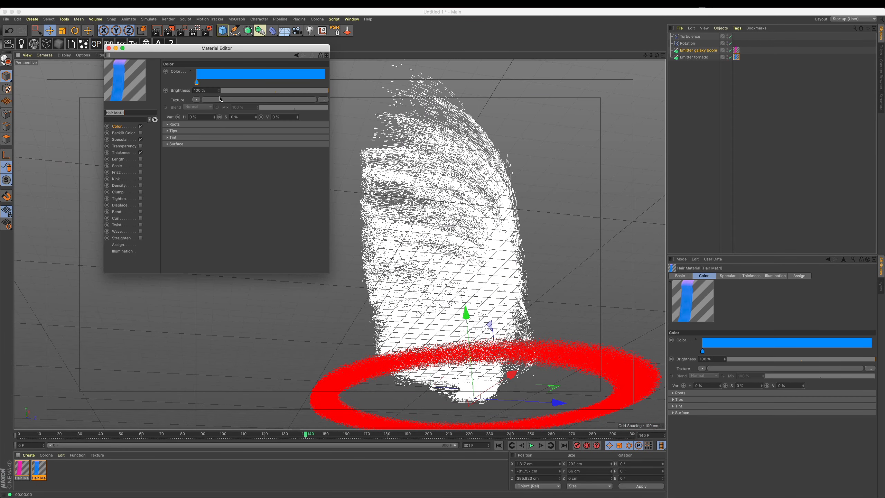
pyautogui.click(120, 139)
pyautogui.moveTo(310, 103); pyautogui.dragTo(238, 103)
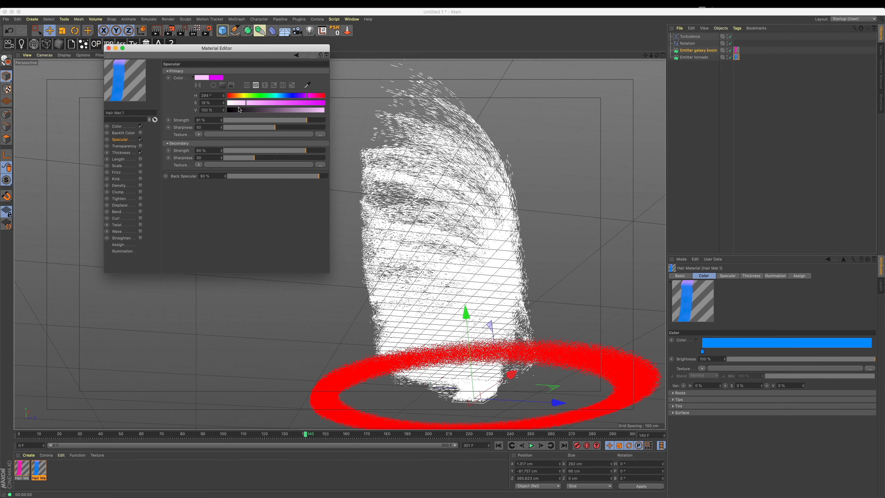
pyautogui.moveTo(303, 96)
pyautogui.mouseDown()
pyautogui.moveTo(281, 96)
pyautogui.moveTo(309, 103)
pyautogui.mouseUp()
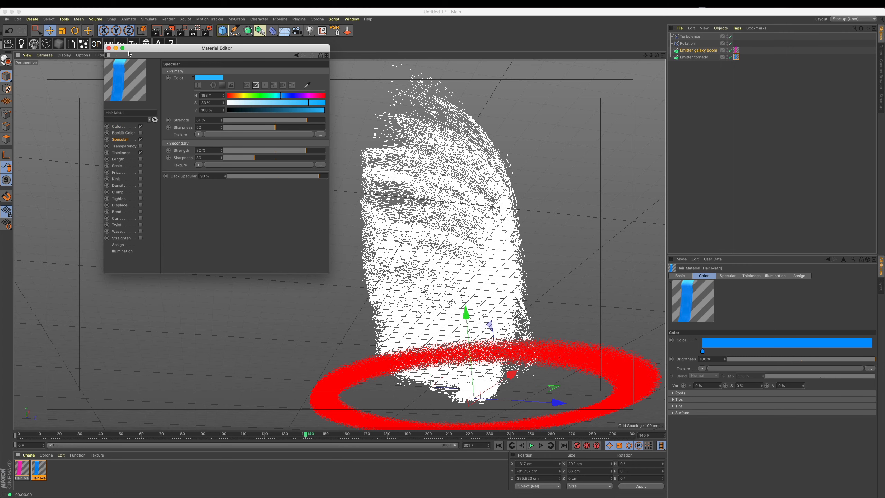
pyautogui.click(108, 49)
pyautogui.hotkey('ctrl', 'r')
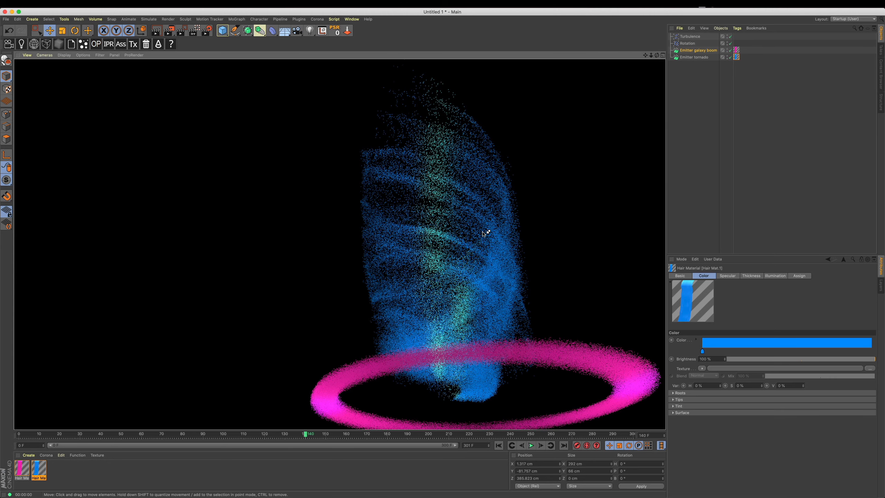
# Add an omni light, place it at about X -1070, Y 1939, Z -1380 cm beside the tornado, and render the viewport
pyautogui.click(310, 31)
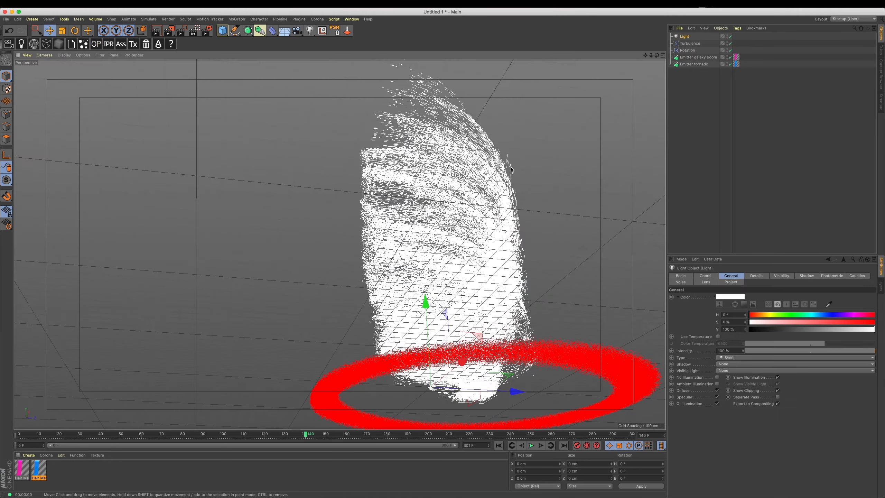
pyautogui.moveTo(292, 105); pyautogui.dragTo(291, 89)
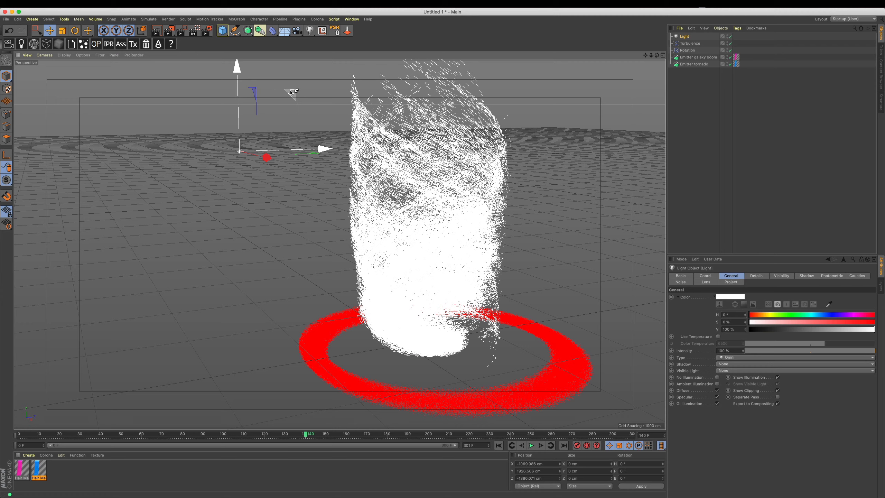
pyautogui.hotkey('ctrl', 'r')
pyautogui.moveTo(457, 154)
pyautogui.keyDown('alt'); pyautogui.mouseDown()
pyautogui.moveTo(430, 197)
pyautogui.moveTo(467, 162)
pyautogui.mouseUp(); pyautogui.keyUp('alt')
# Set the light's shadow to Shadow Maps (Soft) and render the viewport from two distances
pyautogui.click(730, 363)
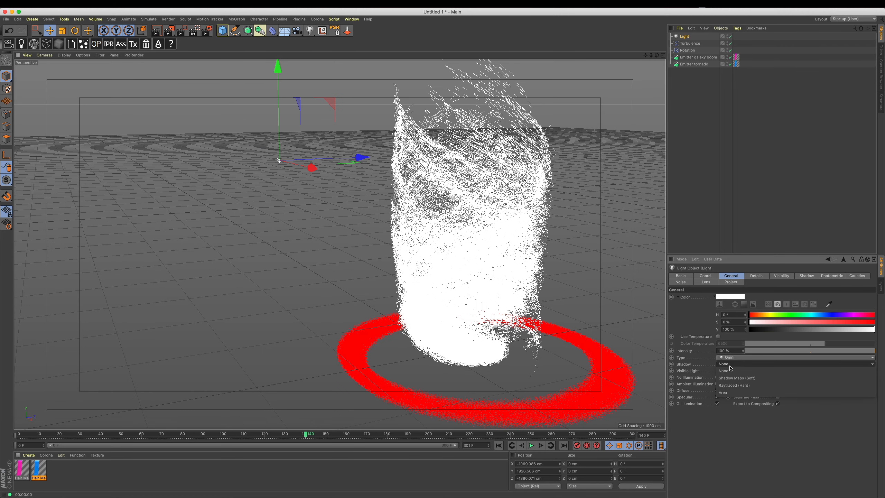
pyautogui.click(738, 378)
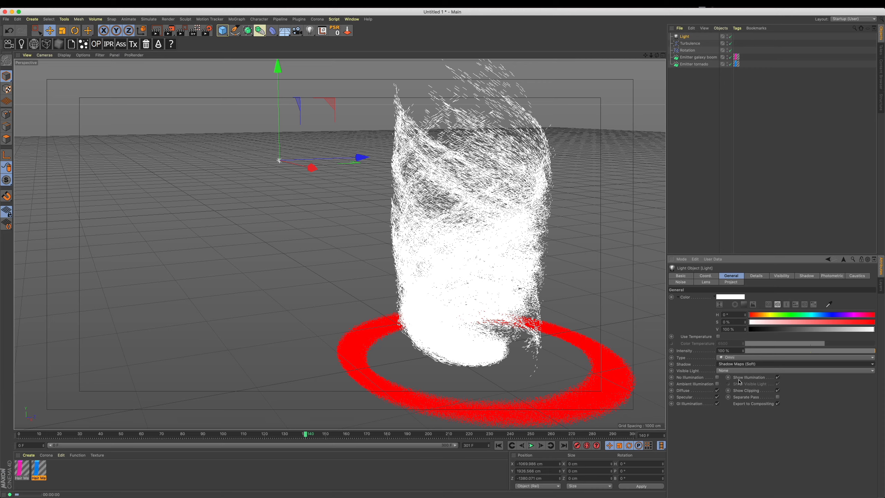
pyautogui.hotkey('ctrl', 'r')
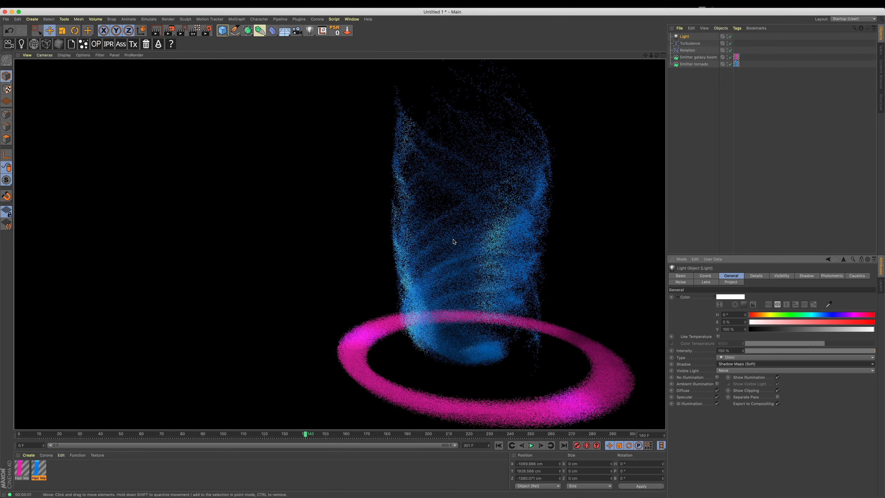
pyautogui.scroll(5, 517, 240)
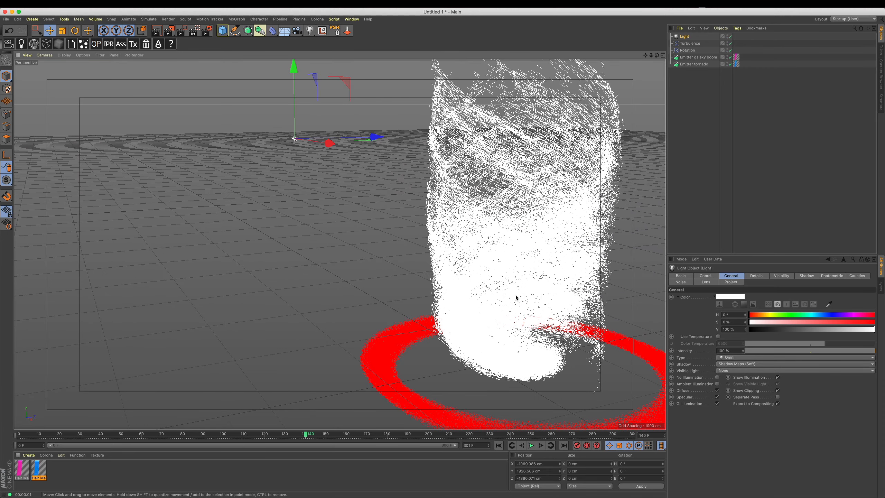
pyautogui.hotkey('ctrl', 'r')
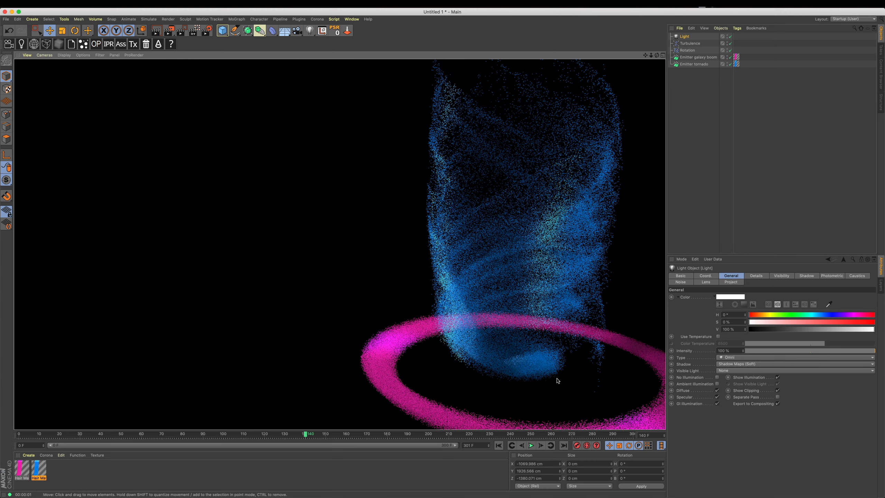
# Play the particle simulation forward to frame 149 and render the viewport from a low side angle
pyautogui.click(532, 446)
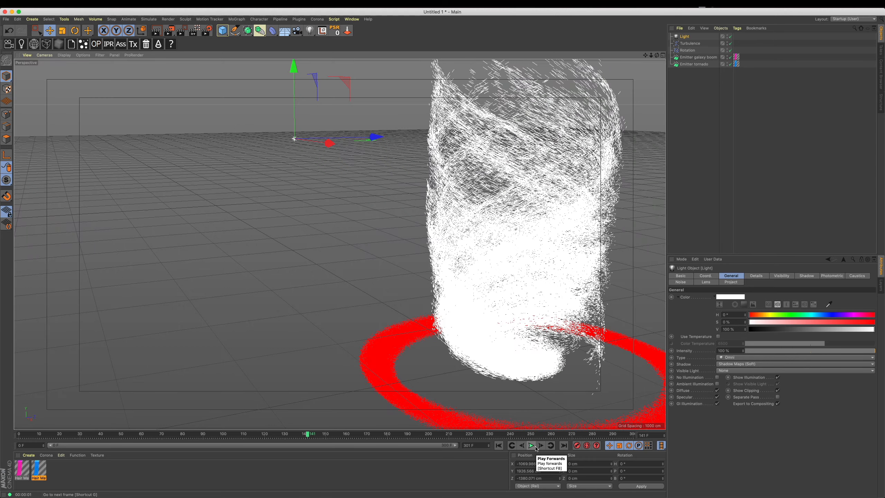
pyautogui.click(533, 447)
pyautogui.keyDown('alt'); pyautogui.moveTo(471, 387); pyautogui.dragTo(466, 323); pyautogui.keyUp('alt')
pyautogui.keyDown('alt'); pyautogui.moveTo(466, 323); pyautogui.dragTo(431, 336, button='middle'); pyautogui.keyUp('alt')
pyautogui.keyDown('alt'); pyautogui.moveTo(431, 336); pyautogui.dragTo(429, 338); pyautogui.keyUp('alt')
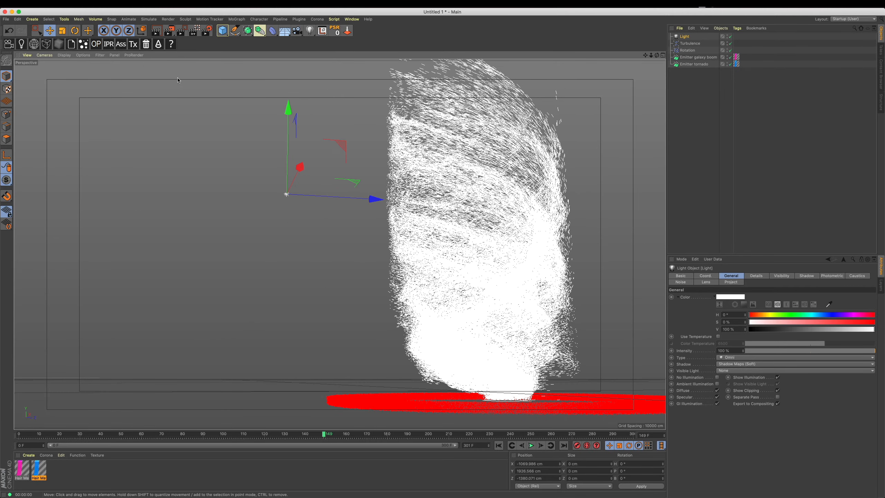
pyautogui.hotkey('ctrl', 'r')
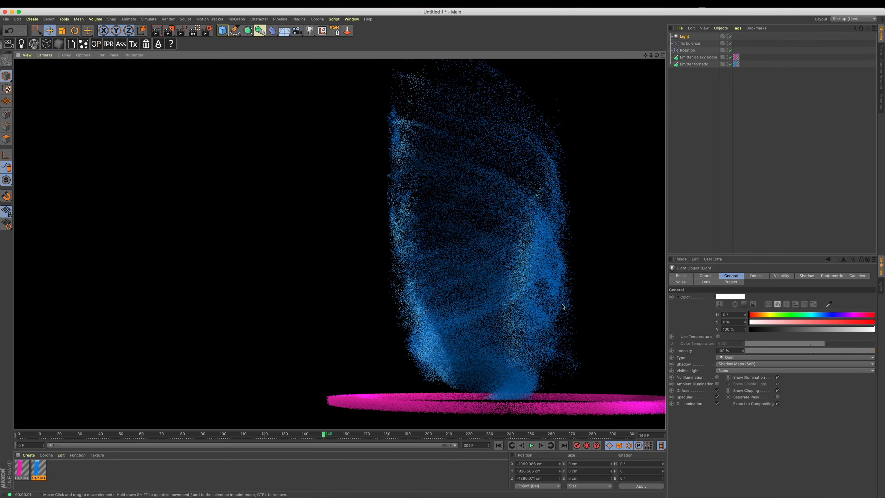
pyautogui.click(519, 249)
pyautogui.moveTo(519, 250)
pyautogui.keyDown('alt'); pyautogui.mouseDown()
pyautogui.moveTo(553, 293)
pyautogui.moveTo(543, 257)
pyautogui.moveTo(517, 265)
pyautogui.moveTo(538, 241)
pyautogui.moveTo(512, 250)
pyautogui.moveTo(551, 308)
pyautogui.moveTo(471, 293)
pyautogui.moveTo(508, 249)
pyautogui.moveTo(474, 253)
pyautogui.moveTo(487, 233)
pyautogui.moveTo(560, 253)
pyautogui.moveTo(511, 240)
pyautogui.mouseUp(); pyautogui.keyUp('alt')
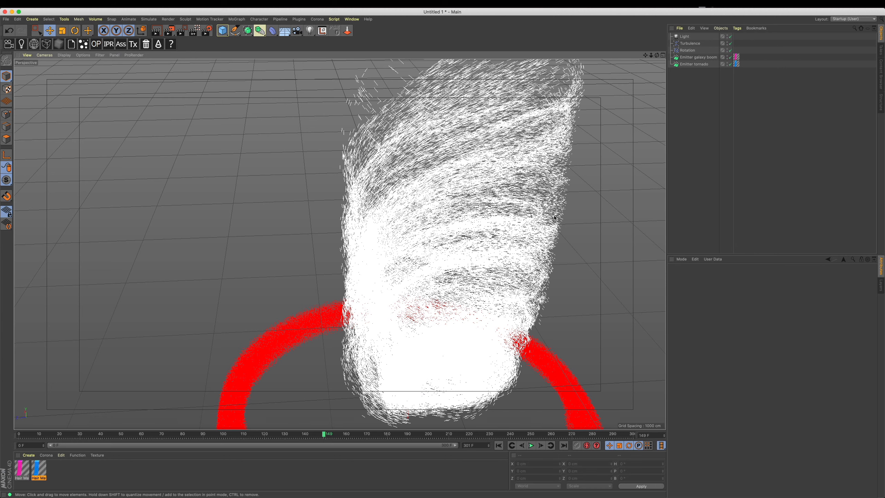
pyautogui.keyDown('alt'); pyautogui.moveTo(495, 283); pyautogui.dragTo(618, 131); pyautogui.keyUp('alt')
pyautogui.keyDown('alt'); pyautogui.moveTo(557, 157); pyautogui.dragTo(339, 243); pyautogui.keyUp('alt')
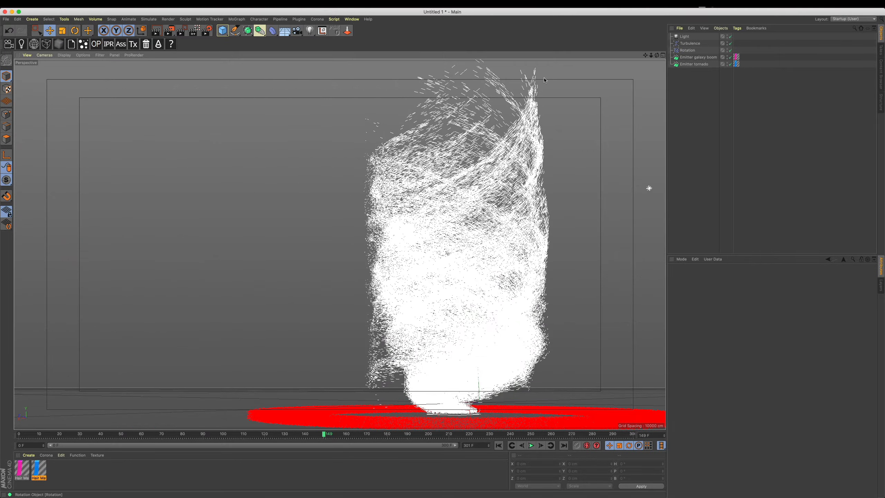
pyautogui.keyDown('alt'); pyautogui.moveTo(518, 167); pyautogui.dragTo(483, 227); pyautogui.keyUp('alt')
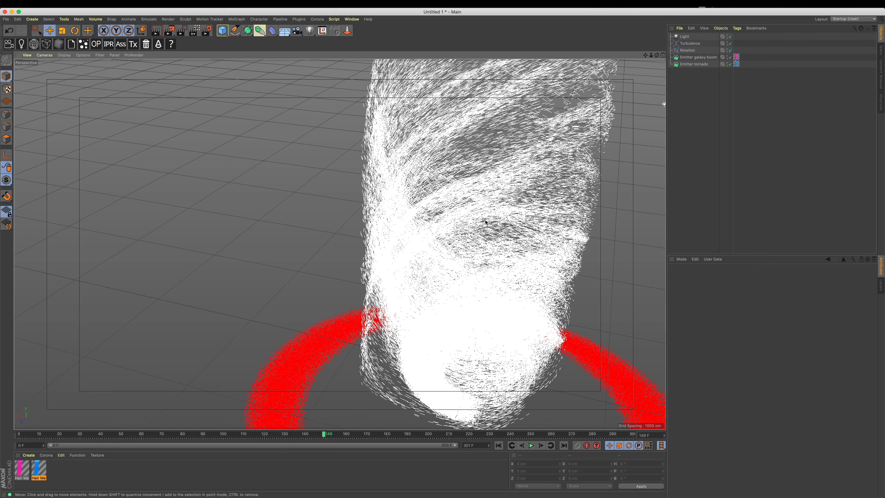
pyautogui.keyDown('alt'); pyautogui.moveTo(472, 218); pyautogui.dragTo(556, 233); pyautogui.keyUp('alt')
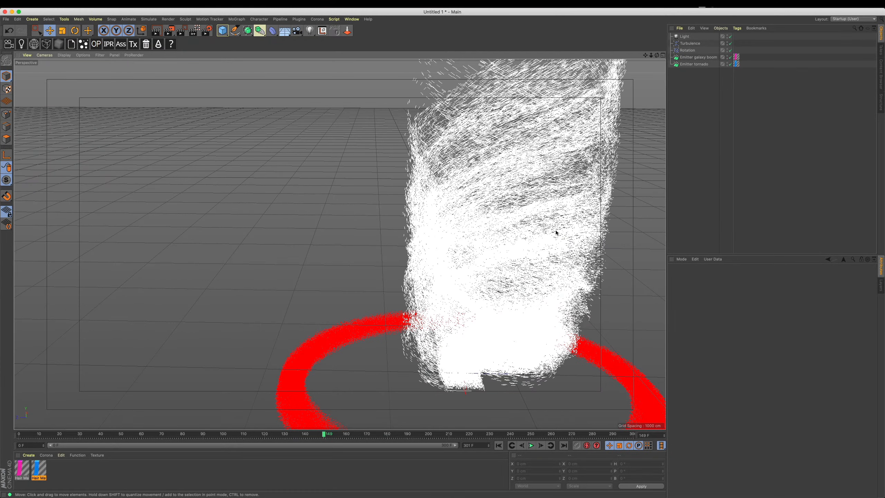